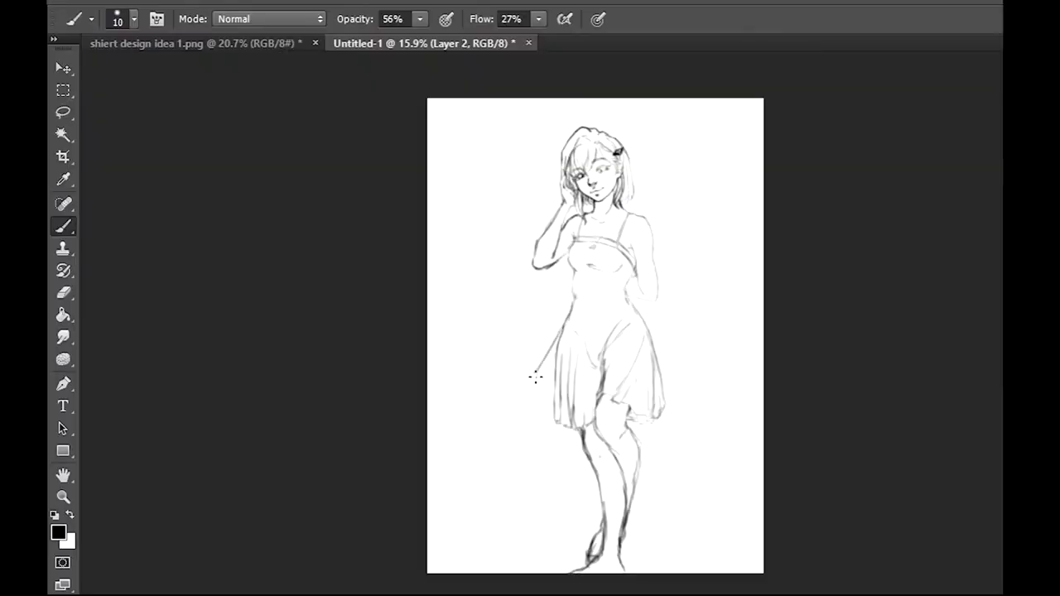
# Step: Extend the sketch line beside the lower-left dress, then undo the unwanted strokes
pyautogui.moveTo(535, 378); pyautogui.dragTo(526, 404)
pyautogui.hotkey('ctrl', 'alt', 'z')
pyautogui.hotkey('ctrl', 'alt', 'z')
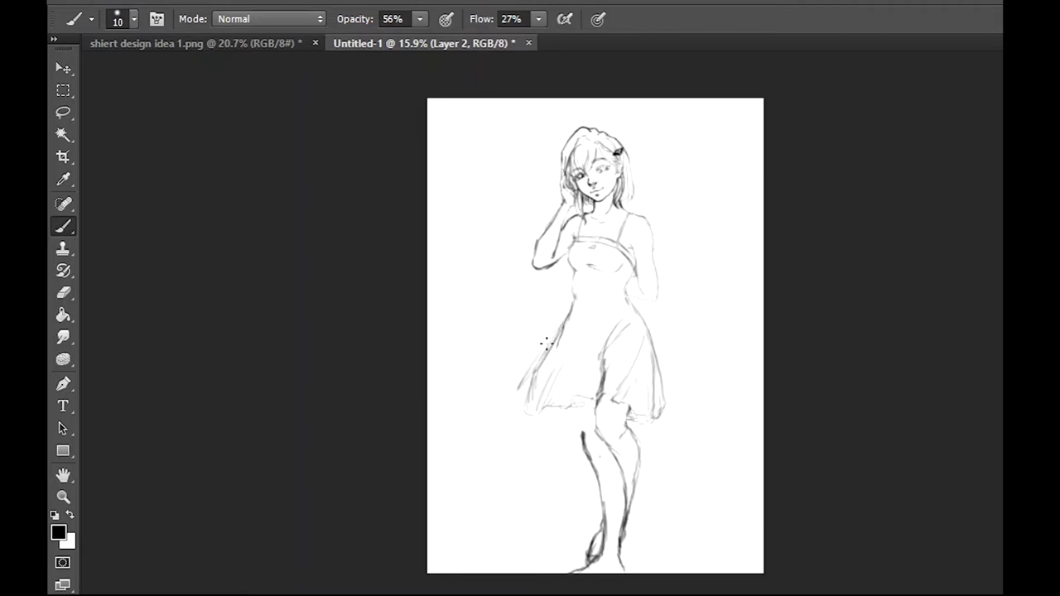
# Step: Add hem strokes, then scale the figure to about 89%, rotate it 2.63° and reposition it
pyautogui.moveTo(530, 379); pyautogui.dragTo(518, 404)
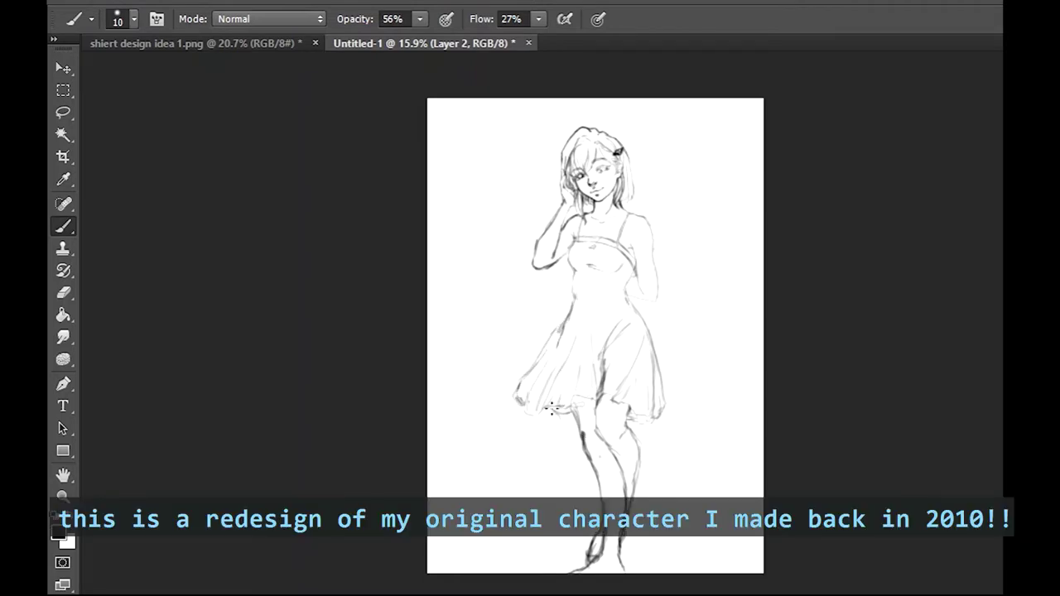
pyautogui.moveTo(551, 407); pyautogui.dragTo(589, 405)
pyautogui.hotkey('ctrl', 't')
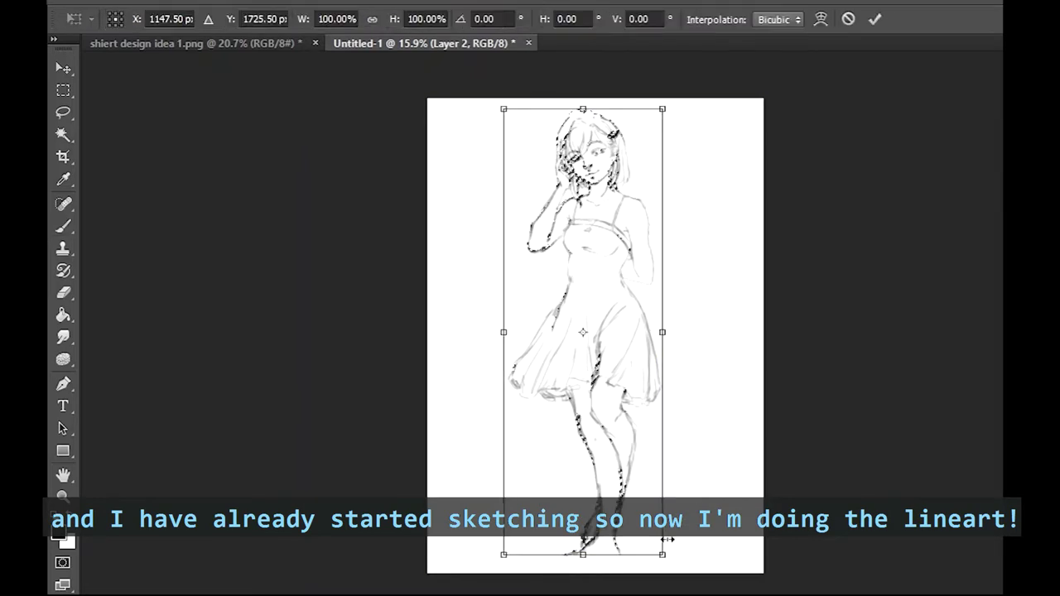
pyautogui.moveTo(668, 568); pyautogui.dragTo(650, 520)
pyautogui.moveTo(635, 444); pyautogui.dragTo(620, 383)
pyautogui.moveTo(700, 139); pyautogui.dragTo(710, 153)
pyautogui.press('Return')
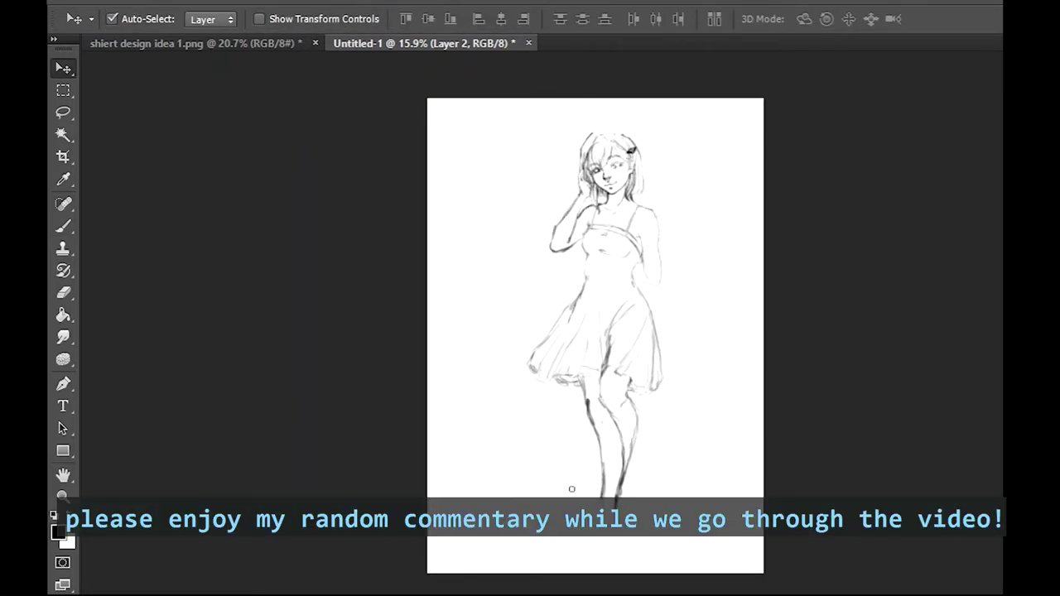
# Step: Return to the Brush with stroke opacity at 65%
pyautogui.press('b')
pyautogui.press('6')
pyautogui.press('5')
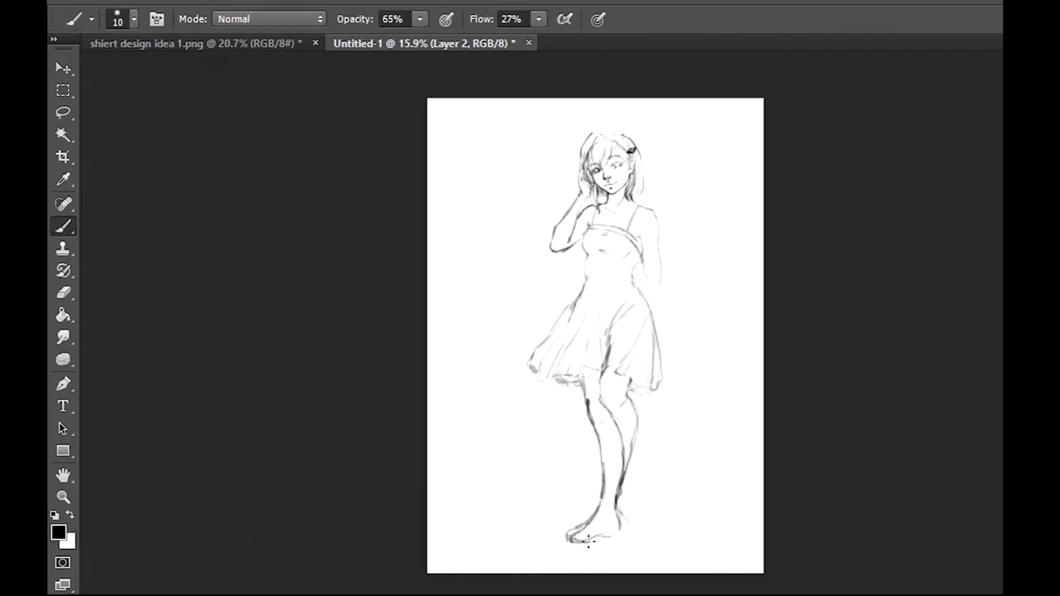
# Step: Remove stray strokes by the right ankle and redraw both ankle contours darker
pyautogui.scroll(5, 637, 427)
pyautogui.scroll(-5, 580, 356)
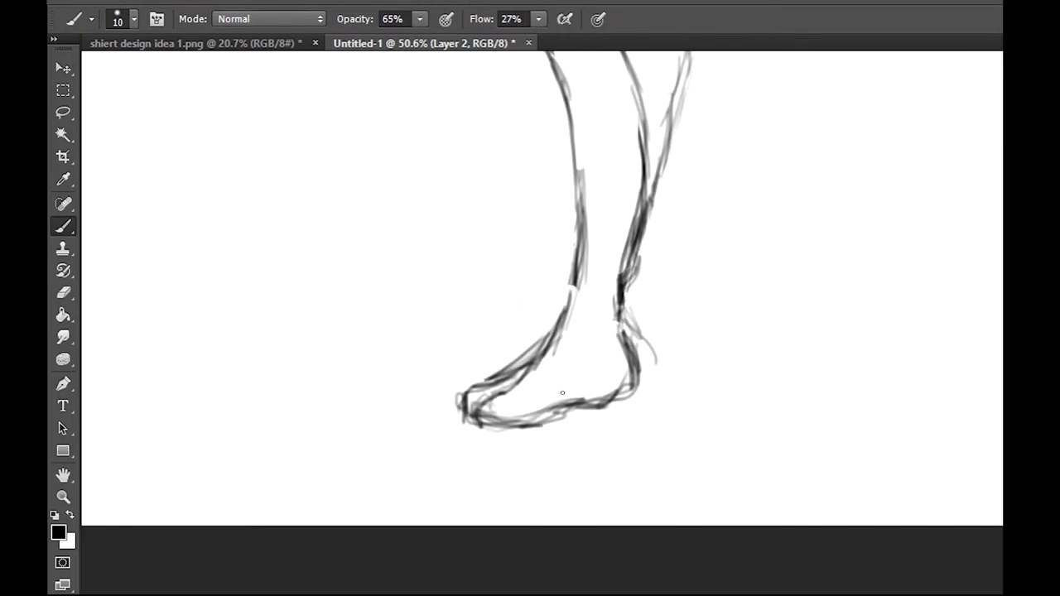
pyautogui.hotkey('ctrl', 'z')
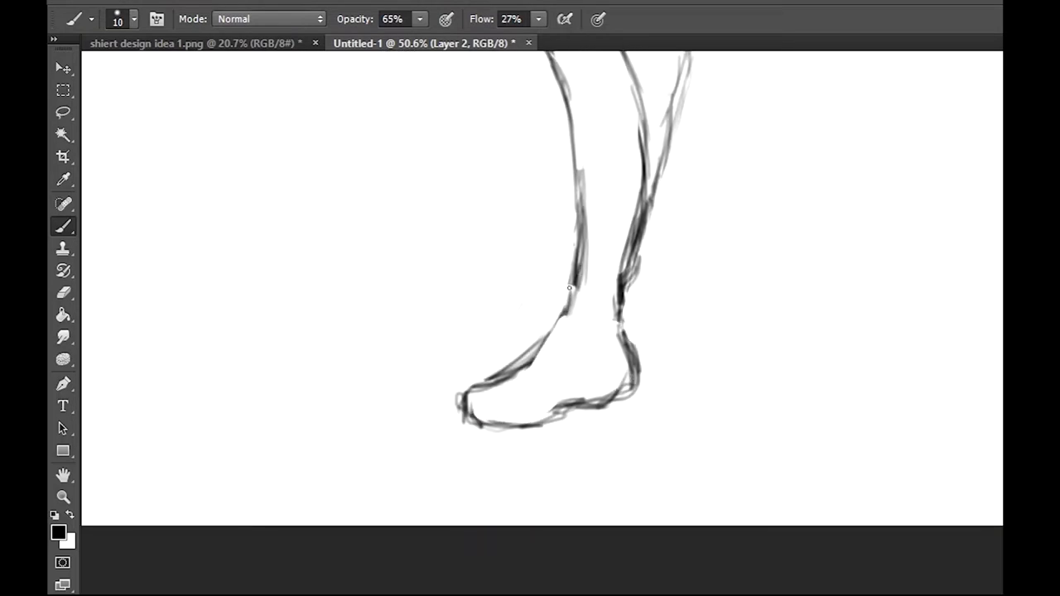
pyautogui.moveTo(570, 287); pyautogui.dragTo(529, 358)
pyautogui.moveTo(641, 237); pyautogui.dragTo(626, 306)
pyautogui.moveTo(573, 261)
pyautogui.mouseDown()
pyautogui.moveTo(518, 357)
pyautogui.moveTo(557, 274)
pyautogui.mouseUp()
pyautogui.moveTo(646, 240); pyautogui.dragTo(625, 303)
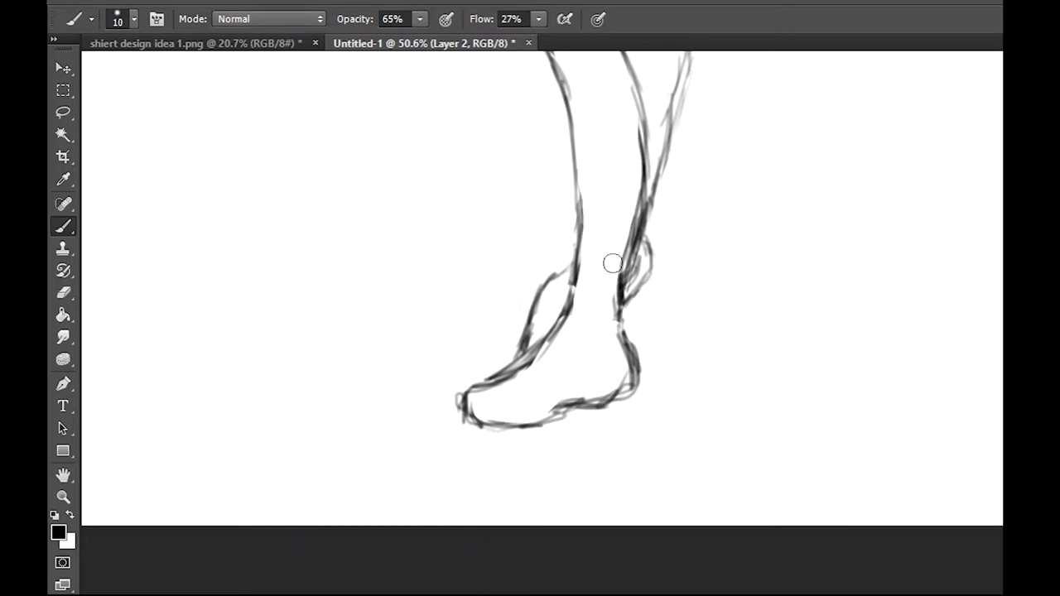
# Step: Darken the skirt's lower-left hem and left edge, the inner leg and the right knee
pyautogui.scroll(10, 589, 306)
pyautogui.scroll(1, 590, 305)
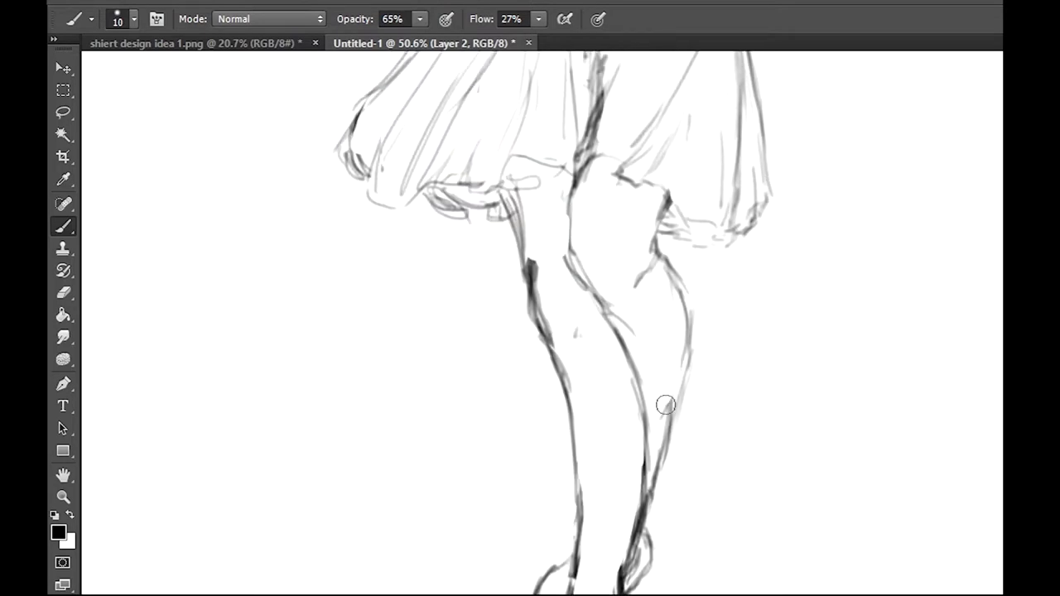
pyautogui.moveTo(695, 323); pyautogui.dragTo(667, 432)
pyautogui.moveTo(684, 374); pyautogui.dragTo(647, 509)
pyautogui.moveTo(506, 193); pyautogui.dragTo(526, 260)
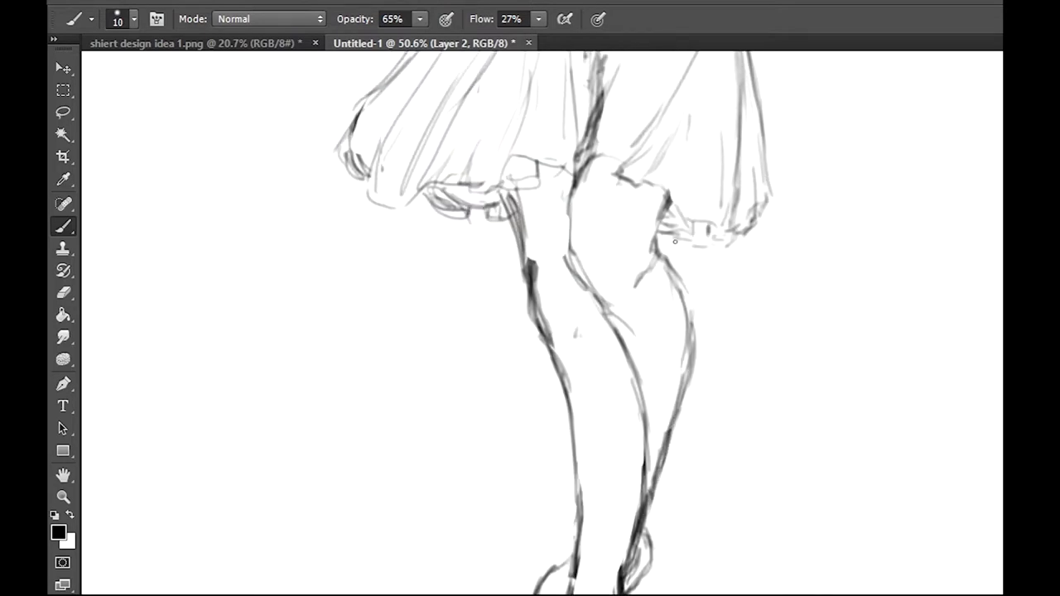
pyautogui.moveTo(408, 201)
pyautogui.mouseDown()
pyautogui.moveTo(368, 194)
pyautogui.moveTo(414, 200)
pyautogui.mouseUp()
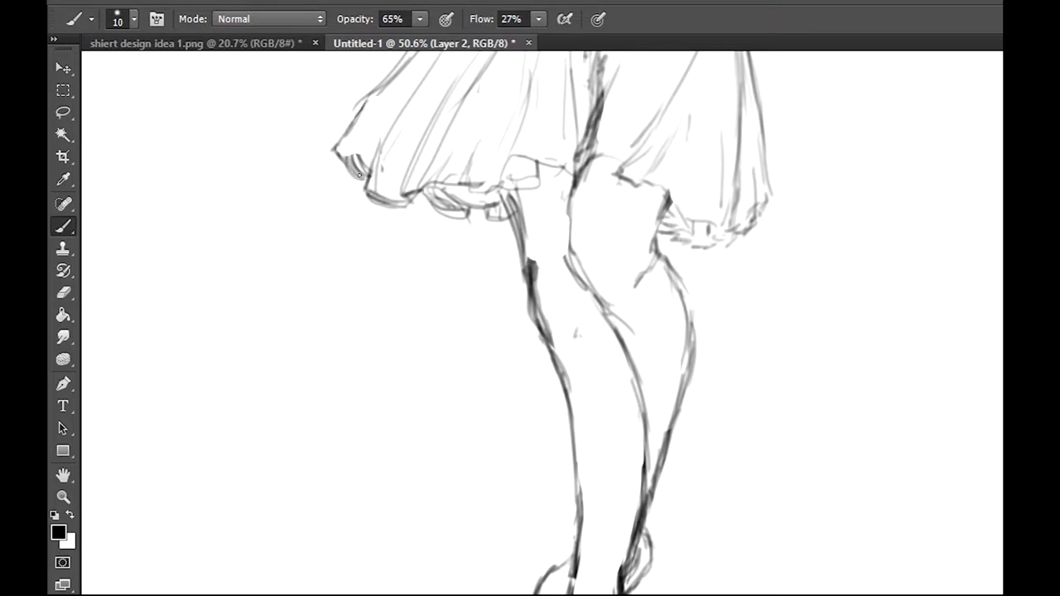
pyautogui.moveTo(333, 147); pyautogui.dragTo(364, 178)
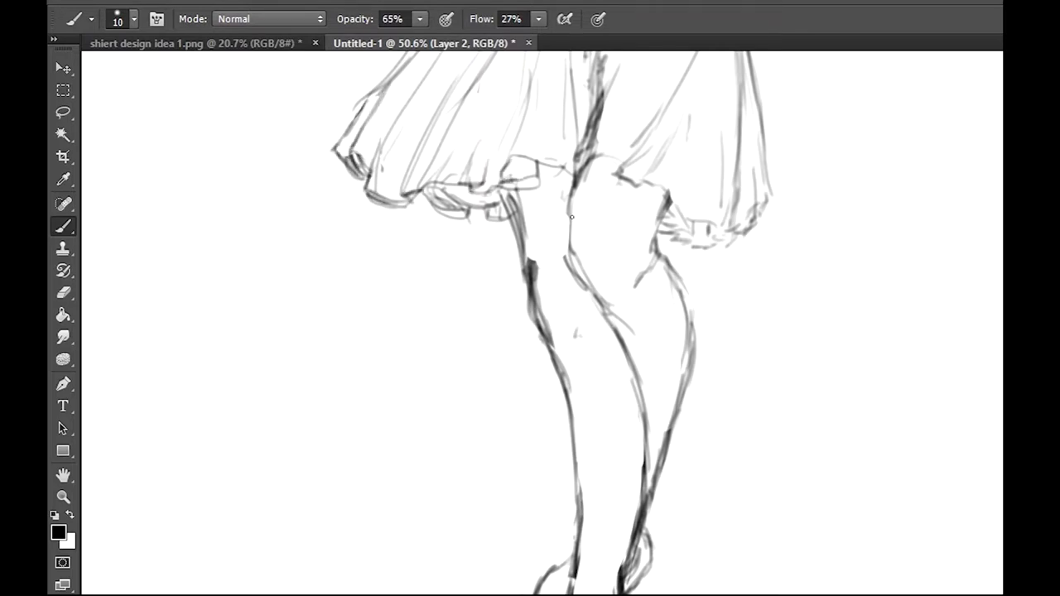
pyautogui.moveTo(573, 199)
pyautogui.mouseDown()
pyautogui.moveTo(603, 303)
pyautogui.moveTo(621, 323)
pyautogui.mouseUp()
pyautogui.moveTo(669, 201); pyautogui.dragTo(654, 266)
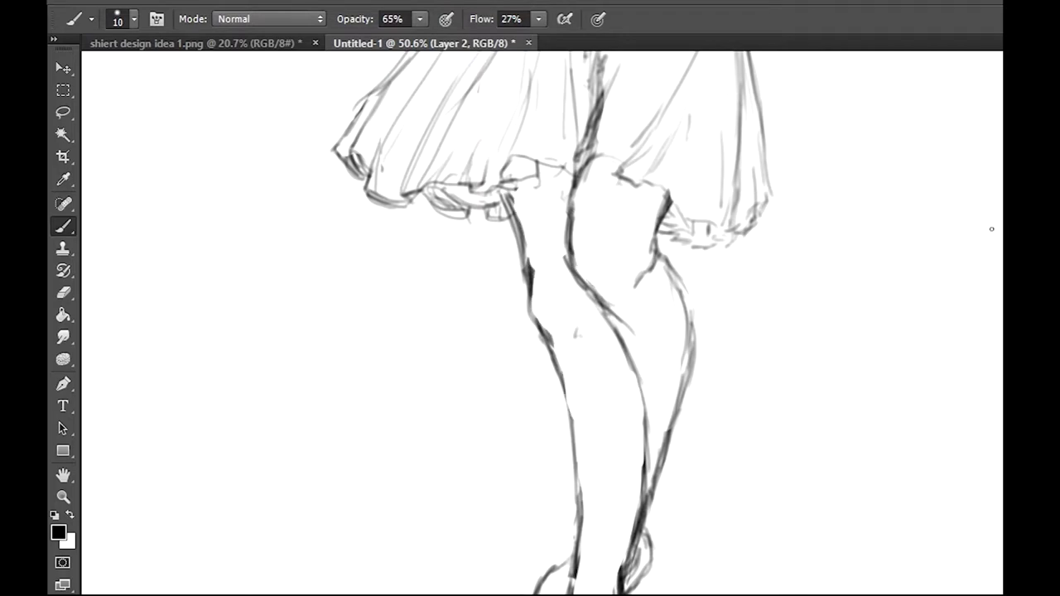
# Step: Go over the tops of the legs and the bodice with further dark strokes
pyautogui.scroll(10, 991, 228)
pyautogui.moveTo(673, 345); pyautogui.dragTo(734, 475)
pyautogui.moveTo(702, 258)
pyautogui.mouseDown()
pyautogui.moveTo(681, 342)
pyautogui.moveTo(636, 364)
pyautogui.mouseUp()
pyautogui.moveTo(676, 342); pyautogui.dragTo(714, 427)
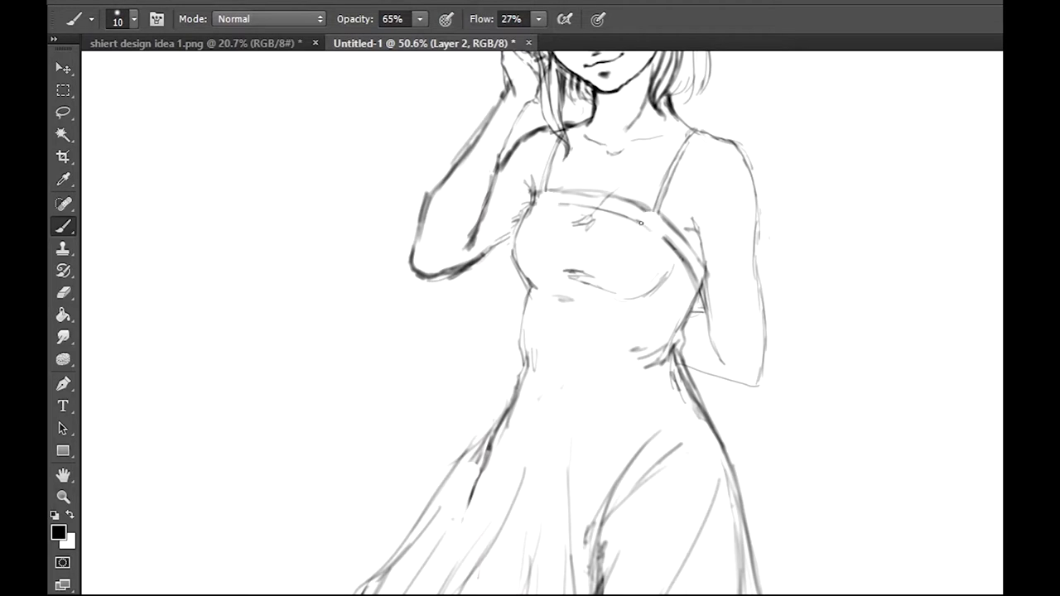
# Step: Darken the bodice neckline and its right edge
pyautogui.moveTo(640, 222); pyautogui.dragTo(669, 245)
pyautogui.moveTo(531, 204); pyautogui.dragTo(648, 204)
pyautogui.scroll(5, 695, 262)
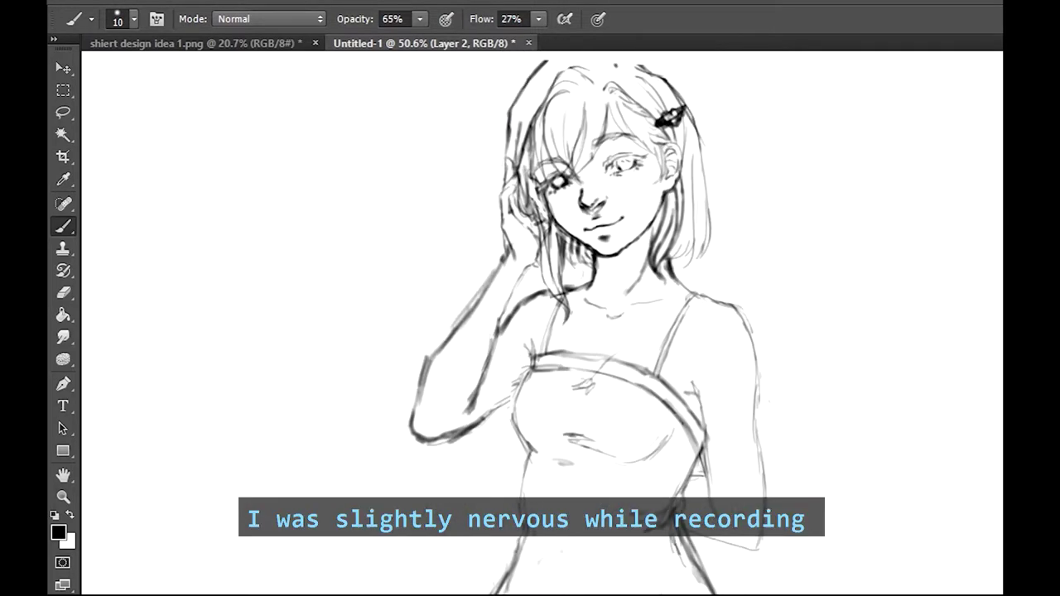
# Step: Try a single clean raised-arm line, then restore the earlier arm lines
pyautogui.hotkey('ctrl', 'alt', 'z')
pyautogui.hotkey('ctrl', 'alt', 'z')
pyautogui.hotkey('ctrl', 'alt', 'z')
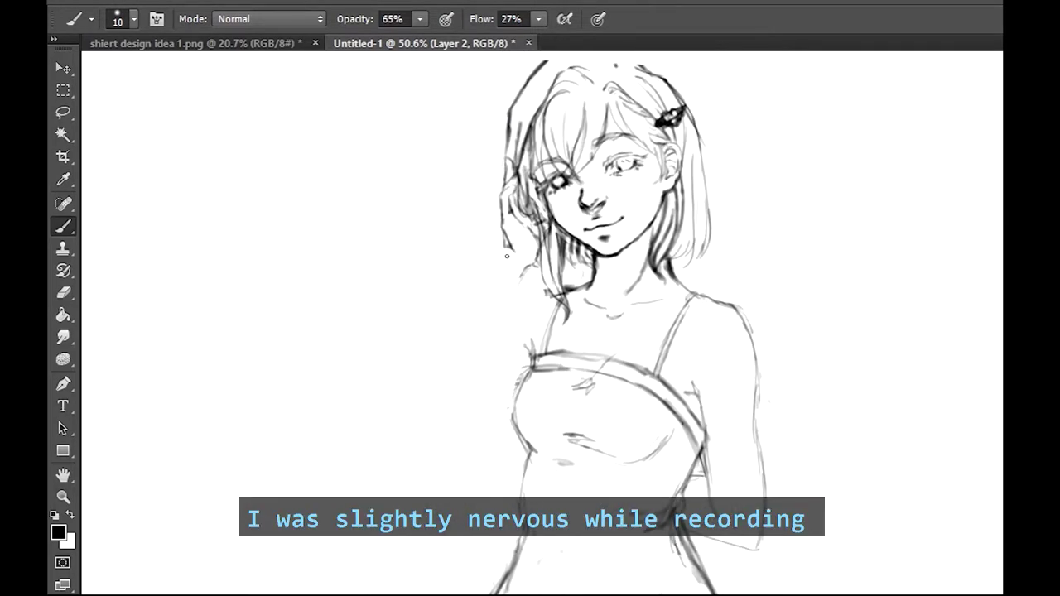
pyautogui.moveTo(514, 256); pyautogui.dragTo(440, 360)
pyautogui.hotkey('ctrl', 'alt', 'z')
pyautogui.hotkey('ctrl', 'shift', 'z')
pyautogui.hotkey('ctrl', 'shift', 'z')
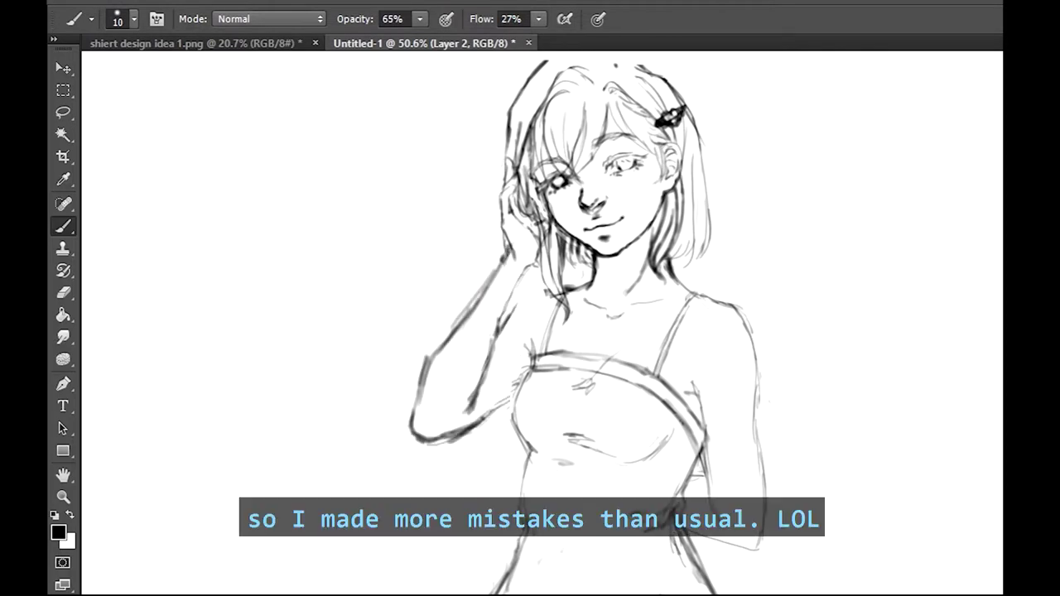
pyautogui.scroll(6, 667, 166)
pyautogui.scroll(4, 764, 251)
# Step: Lasso each eye; rotate the right one to about 9.6° and start tilting the left about −3.5°
pyautogui.press('l')
pyautogui.moveTo(459, 53)
pyautogui.mouseDown()
pyautogui.moveTo(715, 265)
pyautogui.moveTo(693, 301)
pyautogui.mouseUp()
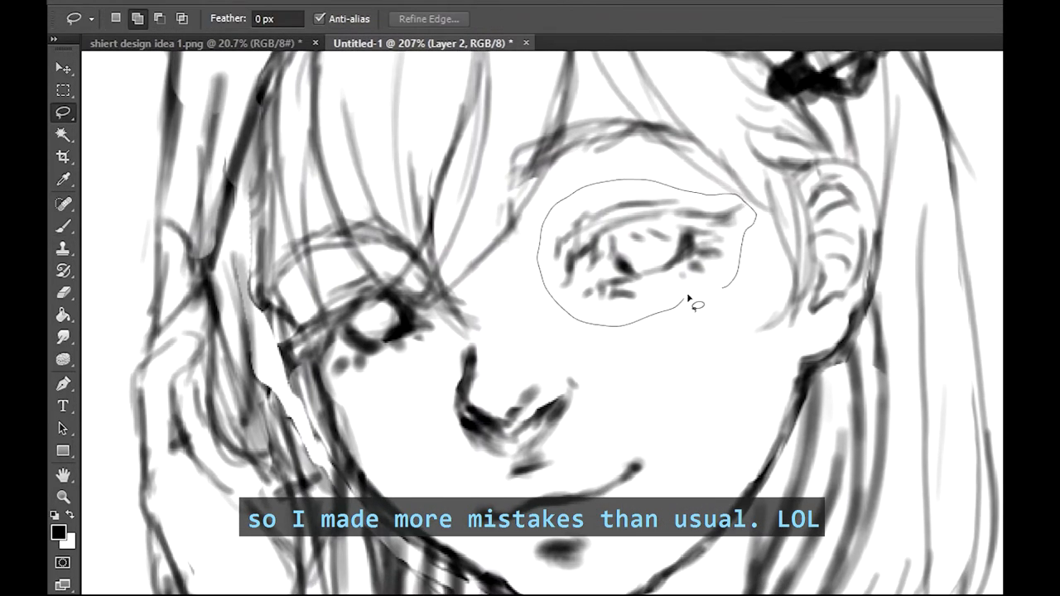
pyautogui.hotkey('ctrl', 't')
pyautogui.moveTo(733, 347); pyautogui.dragTo(747, 357)
pyautogui.moveTo(654, 257); pyautogui.dragTo(645, 248)
pyautogui.moveTo(737, 339)
pyautogui.mouseDown()
pyautogui.moveTo(748, 310)
pyautogui.moveTo(747, 338)
pyautogui.mouseUp()
pyautogui.press('Return')
pyautogui.moveTo(429, 358)
pyautogui.mouseDown()
pyautogui.moveTo(300, 371)
pyautogui.moveTo(430, 357)
pyautogui.moveTo(414, 351)
pyautogui.moveTo(436, 376)
pyautogui.moveTo(461, 381)
pyautogui.mouseUp()
pyautogui.hotkey('ctrl', 't')
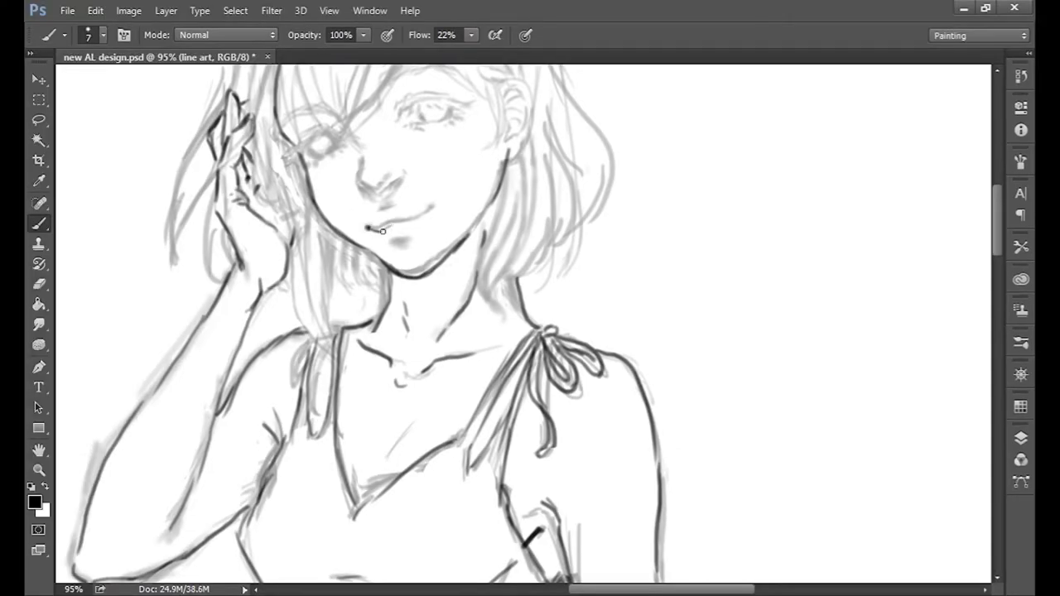
# Step: Redraw the lip corner as a thin stroke, undoing the thick blob and heavy nose stroke
pyautogui.moveTo(433, 209); pyautogui.dragTo(427, 204)
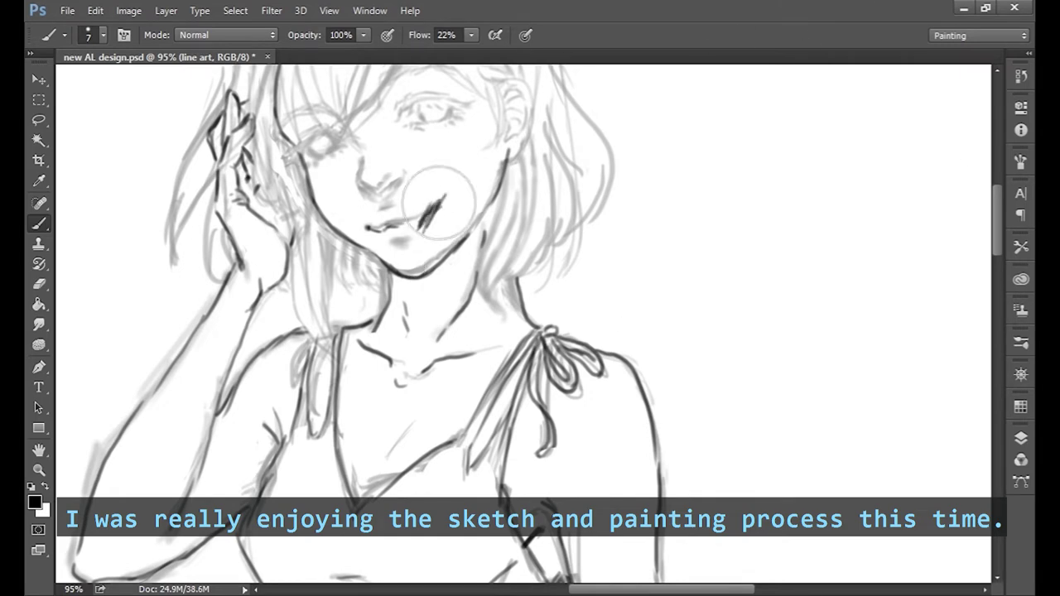
pyautogui.hotkey('ctrl', 'z')
pyautogui.moveTo(433, 212); pyautogui.dragTo(428, 204)
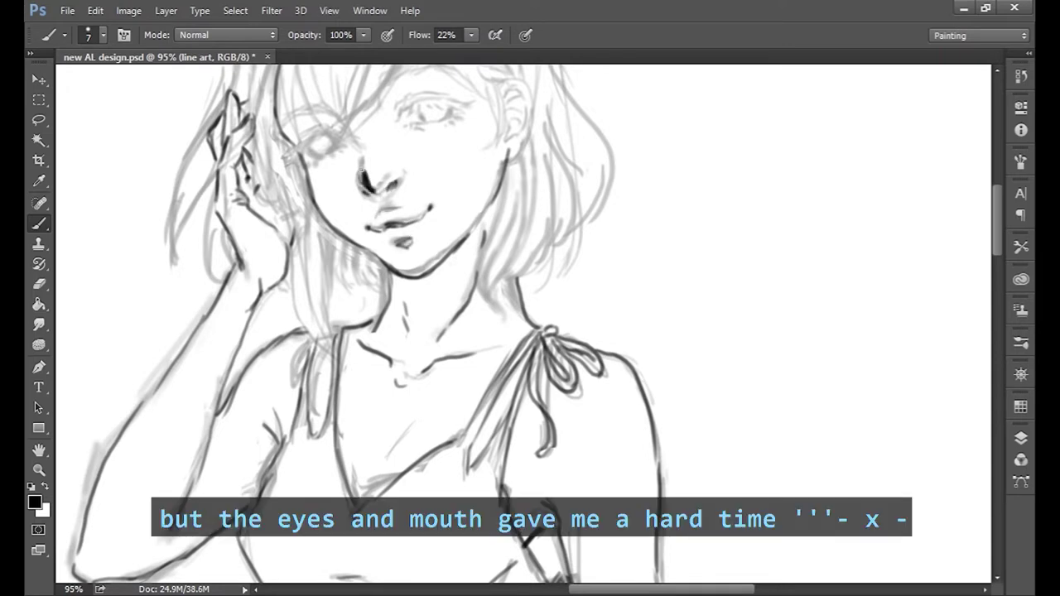
pyautogui.hotkey('ctrl', 'z')
# Step: Draw an arched eyelid line and lasso the nose strokes for moving
pyautogui.scroll(5, 376, 235)
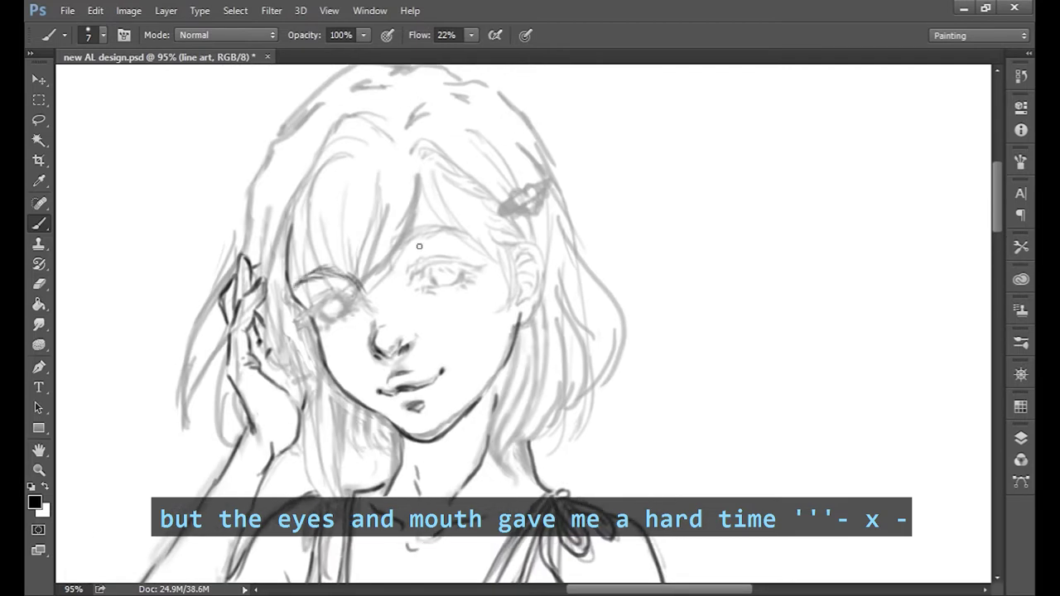
pyautogui.moveTo(387, 247); pyautogui.dragTo(454, 229)
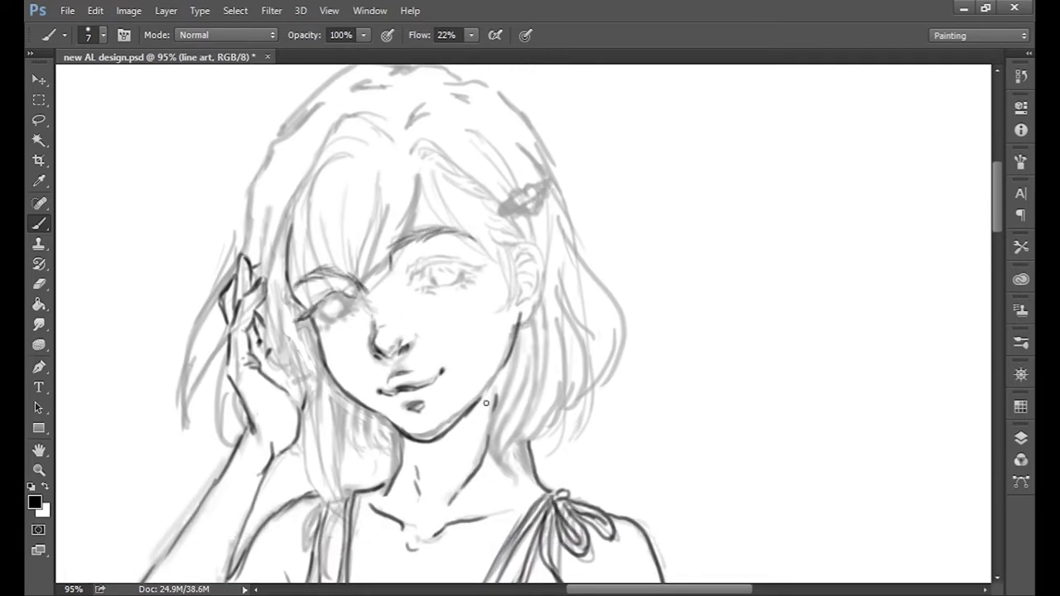
pyautogui.press('l')
pyautogui.moveTo(414, 340); pyautogui.dragTo(409, 341)
pyautogui.press('v')
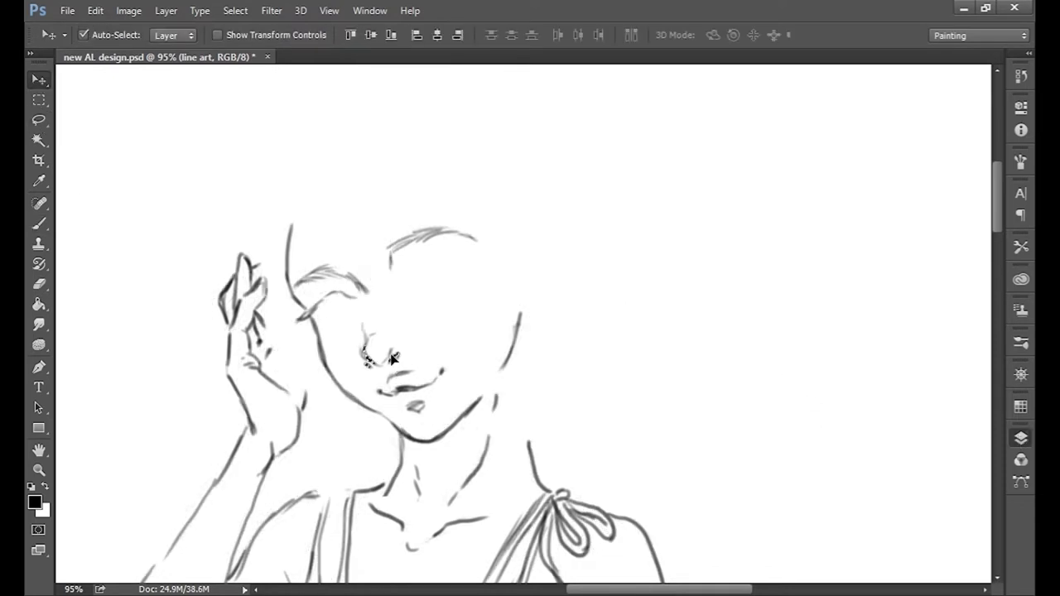
# Step: Shift the selected nose strokes slightly, then delete them
pyautogui.moveTo(394, 357); pyautogui.dragTo(410, 358)
pyautogui.press('Delete')
pyautogui.press('b')
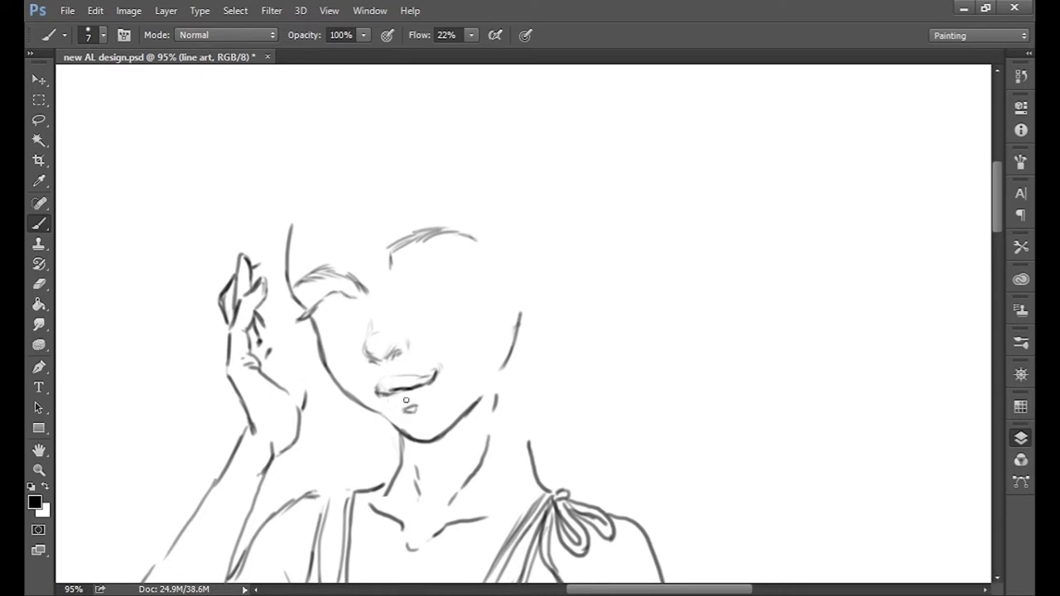
# Step: Redraw the lips with darker lines, adjust them, and clear the selection
pyautogui.moveTo(431, 378); pyautogui.dragTo(404, 386)
pyautogui.click(39, 120)
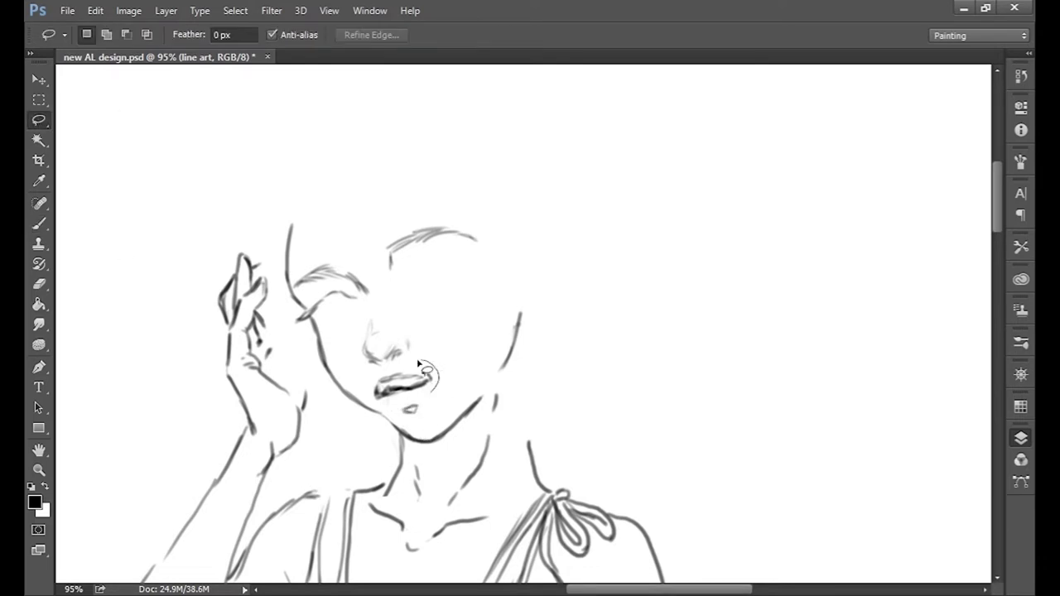
pyautogui.hotkey('ctrl', 'shift', 'd')
pyautogui.click(39, 79)
pyautogui.hotkey('ctrl', 'd')
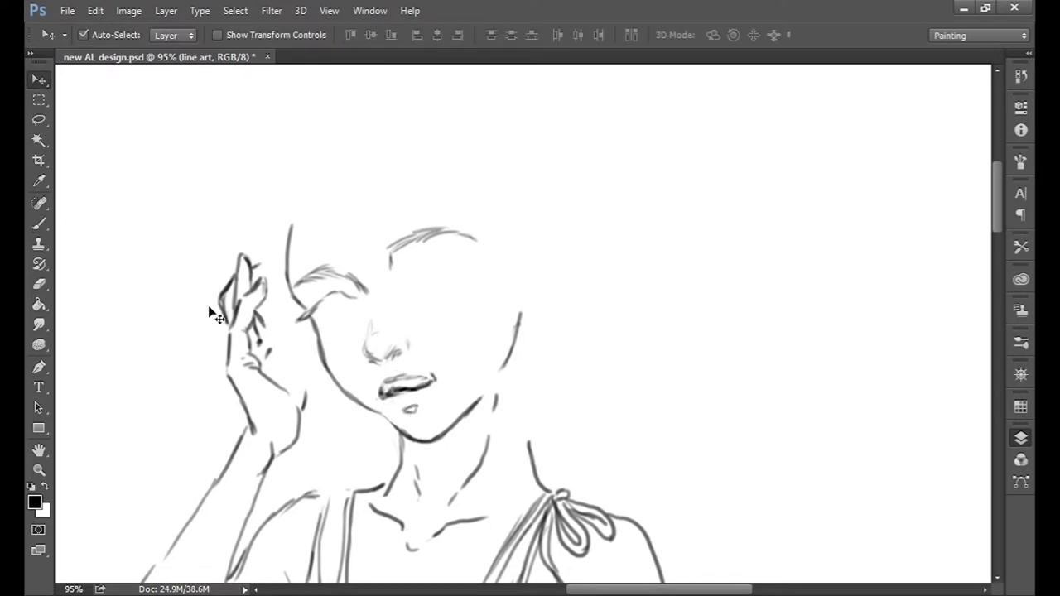
pyautogui.press('b')
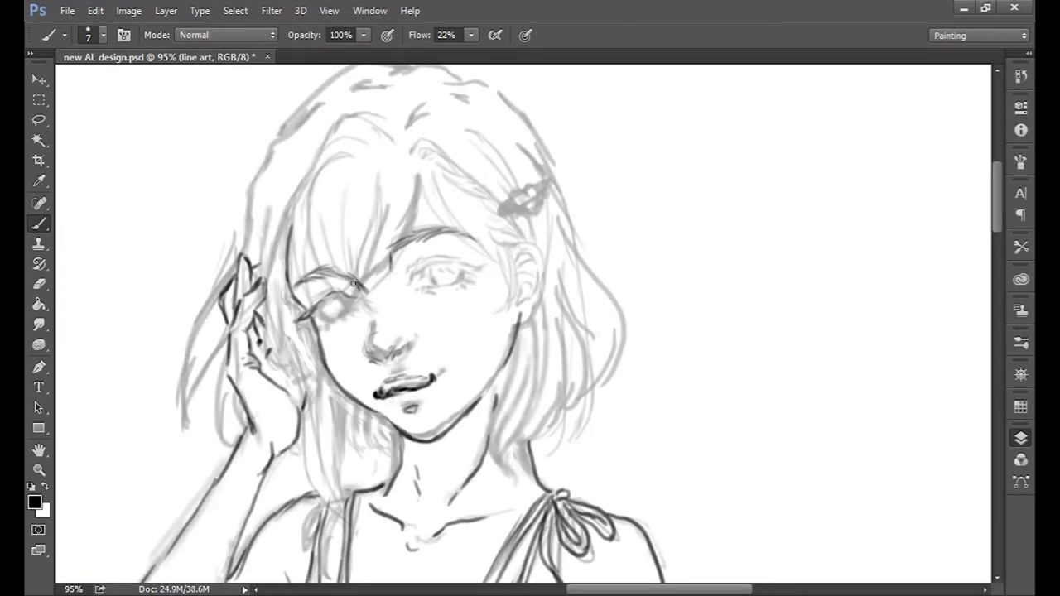
# Step: Ink dark upper and lower lashes and the upper lid line on the right eye
pyautogui.scroll(5, 354, 284)
pyautogui.moveTo(460, 263); pyautogui.dragTo(523, 220)
pyautogui.moveTo(613, 240)
pyautogui.mouseDown()
pyautogui.moveTo(689, 210)
pyautogui.moveTo(484, 204)
pyautogui.mouseUp()
pyautogui.moveTo(502, 291)
pyautogui.mouseDown()
pyautogui.moveTo(509, 276)
pyautogui.moveTo(617, 246)
pyautogui.mouseUp()
pyautogui.moveTo(617, 246)
pyautogui.mouseDown()
pyautogui.moveTo(647, 271)
pyautogui.moveTo(605, 281)
pyautogui.mouseUp()
pyautogui.moveTo(480, 291)
pyautogui.mouseDown()
pyautogui.moveTo(497, 273)
pyautogui.moveTo(477, 277)
pyautogui.mouseUp()
pyautogui.moveTo(454, 242)
pyautogui.mouseDown()
pyautogui.moveTo(472, 217)
pyautogui.moveTo(596, 182)
pyautogui.mouseUp()
pyautogui.moveTo(572, 277); pyautogui.dragTo(629, 255)
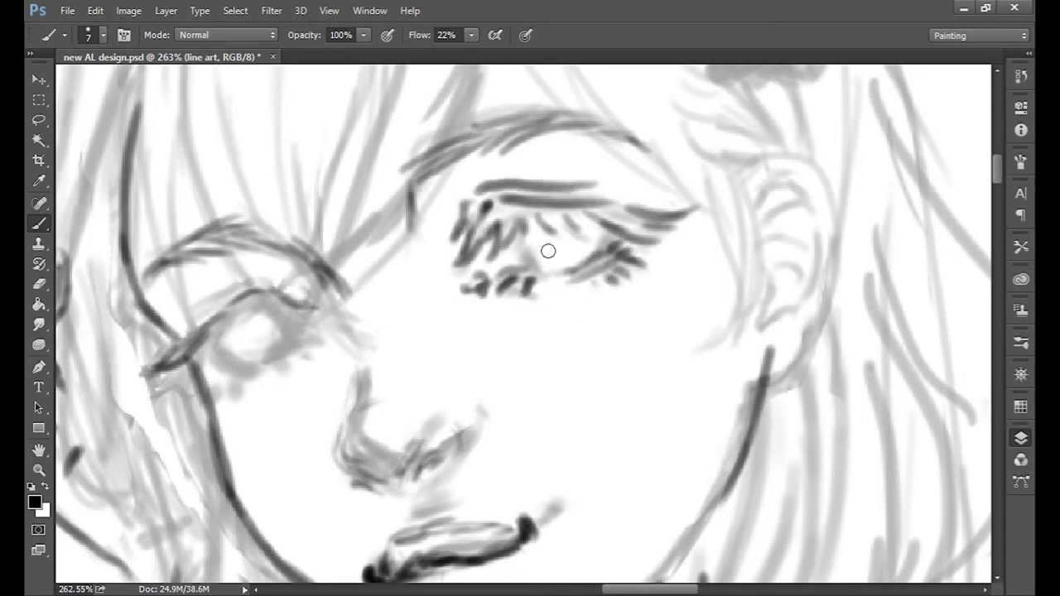
# Step: Erase the rough left-eye lines and redraw its lid, lashes and iris darker
pyautogui.press('e')
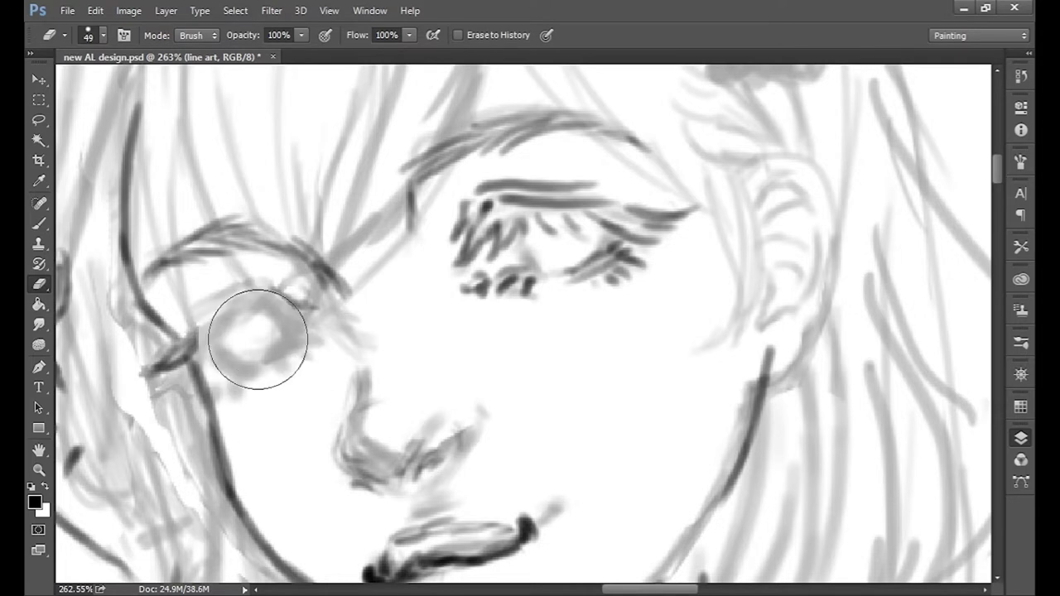
pyautogui.moveTo(255, 338)
pyautogui.mouseDown()
pyautogui.moveTo(239, 308)
pyautogui.moveTo(201, 338)
pyautogui.mouseUp()
pyautogui.press('b')
pyautogui.moveTo(319, 302)
pyautogui.mouseDown()
pyautogui.moveTo(265, 277)
pyautogui.moveTo(166, 377)
pyautogui.moveTo(249, 323)
pyautogui.mouseUp()
pyautogui.moveTo(199, 385); pyautogui.dragTo(263, 374)
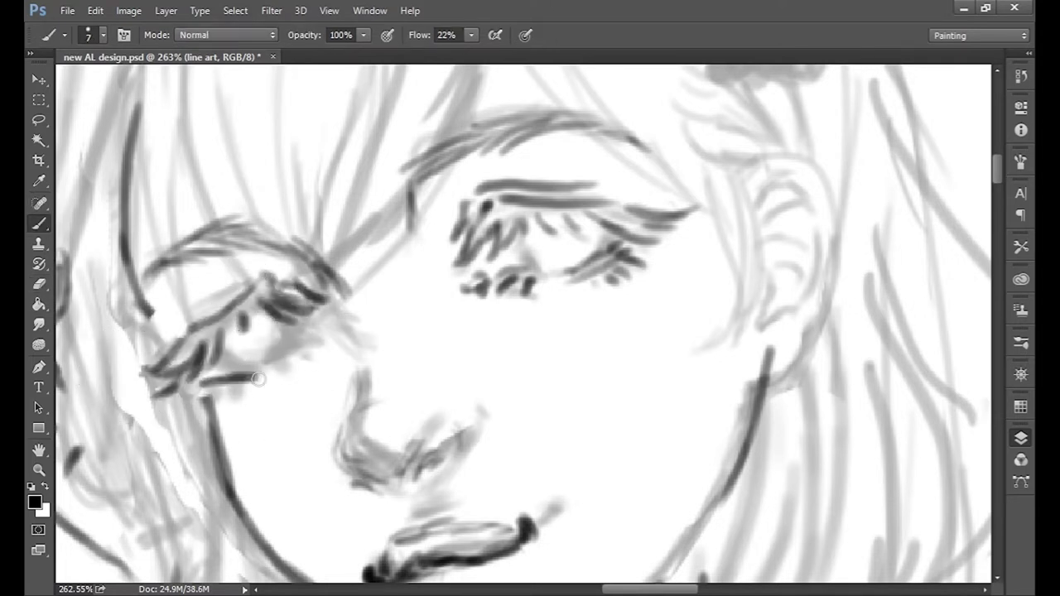
pyautogui.moveTo(300, 335); pyautogui.dragTo(273, 360)
pyautogui.moveTo(202, 382)
pyautogui.mouseDown()
pyautogui.moveTo(233, 378)
pyautogui.moveTo(203, 414)
pyautogui.mouseUp()
pyautogui.moveTo(319, 332); pyautogui.dragTo(290, 369)
pyautogui.moveTo(323, 294)
pyautogui.mouseDown()
pyautogui.moveTo(261, 281)
pyautogui.moveTo(203, 302)
pyautogui.moveTo(180, 340)
pyautogui.mouseUp()
pyautogui.moveTo(220, 389); pyautogui.dragTo(203, 419)
# Step: Ink the right eye's upper lid and iris curve, and darken the left eye's iris and lashes
pyautogui.moveTo(321, 349); pyautogui.dragTo(288, 374)
pyautogui.moveTo(609, 235)
pyautogui.mouseDown()
pyautogui.moveTo(568, 217)
pyautogui.moveTo(555, 270)
pyautogui.mouseUp()
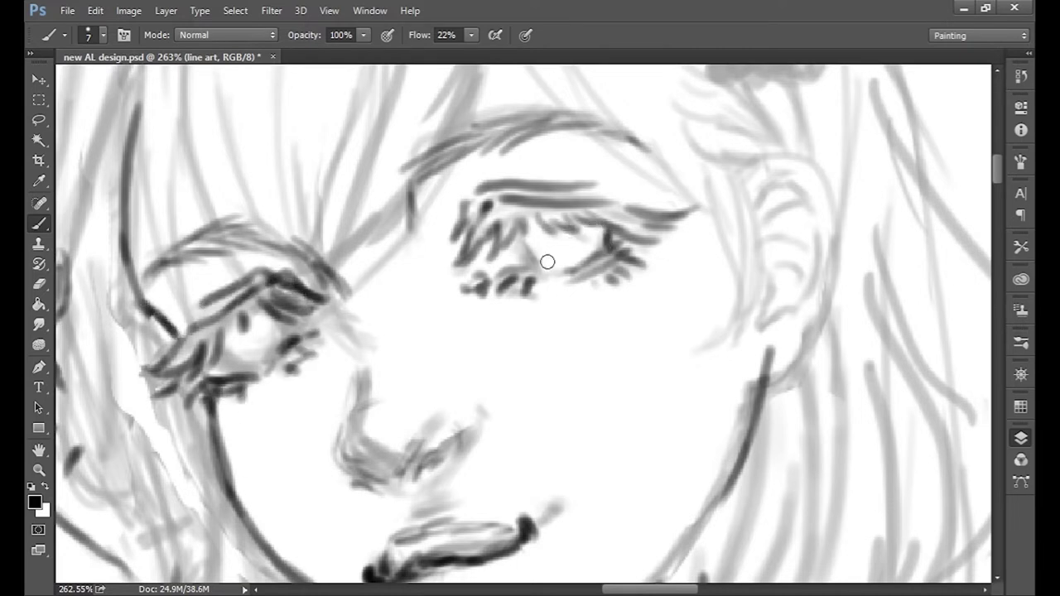
pyautogui.moveTo(512, 232); pyautogui.dragTo(558, 275)
pyautogui.moveTo(306, 319); pyautogui.dragTo(281, 346)
pyautogui.moveTo(234, 331); pyautogui.dragTo(215, 373)
pyautogui.moveTo(308, 311); pyautogui.dragTo(286, 343)
pyautogui.moveTo(377, 470); pyautogui.dragTo(356, 496)
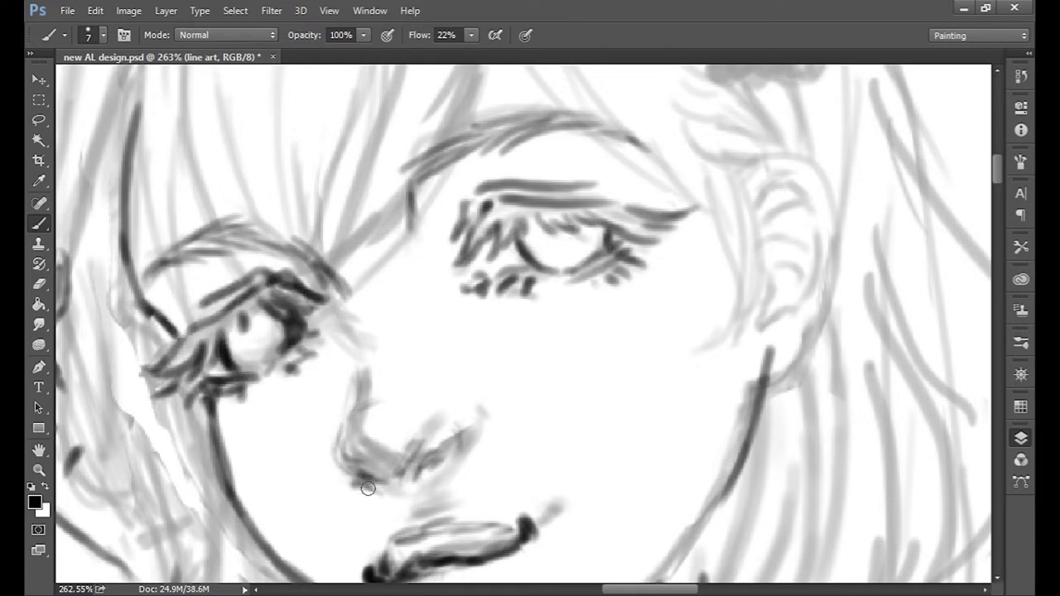
# Step: Darken the nose's lower and left contours and add a dark stroke at the lip corner
pyautogui.moveTo(441, 454); pyautogui.dragTo(412, 495)
pyautogui.moveTo(364, 394); pyautogui.dragTo(343, 447)
pyautogui.moveTo(513, 513); pyautogui.dragTo(537, 515)
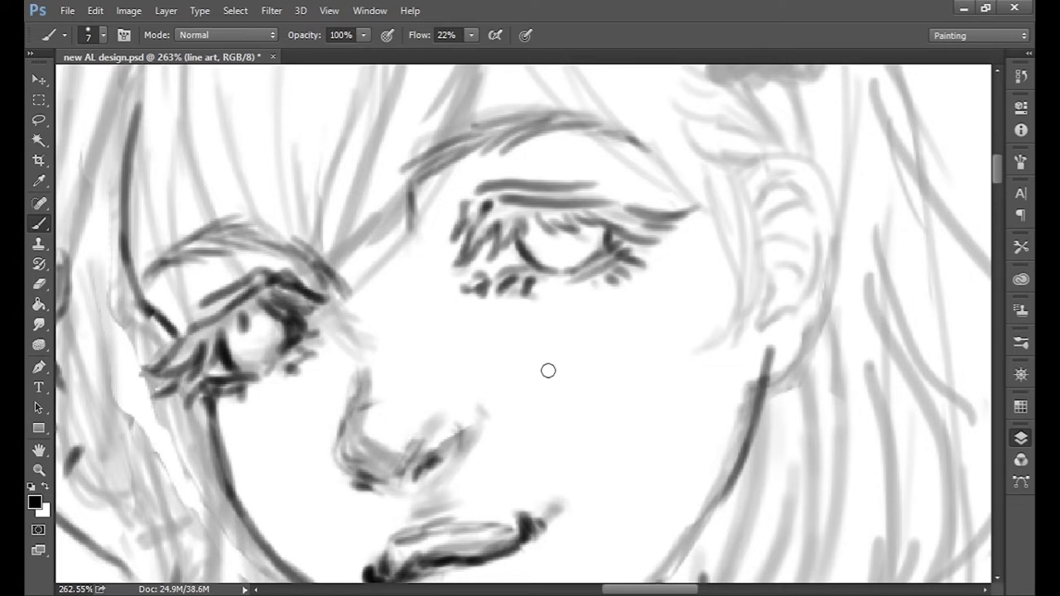
pyautogui.scroll(-5, 772, 334)
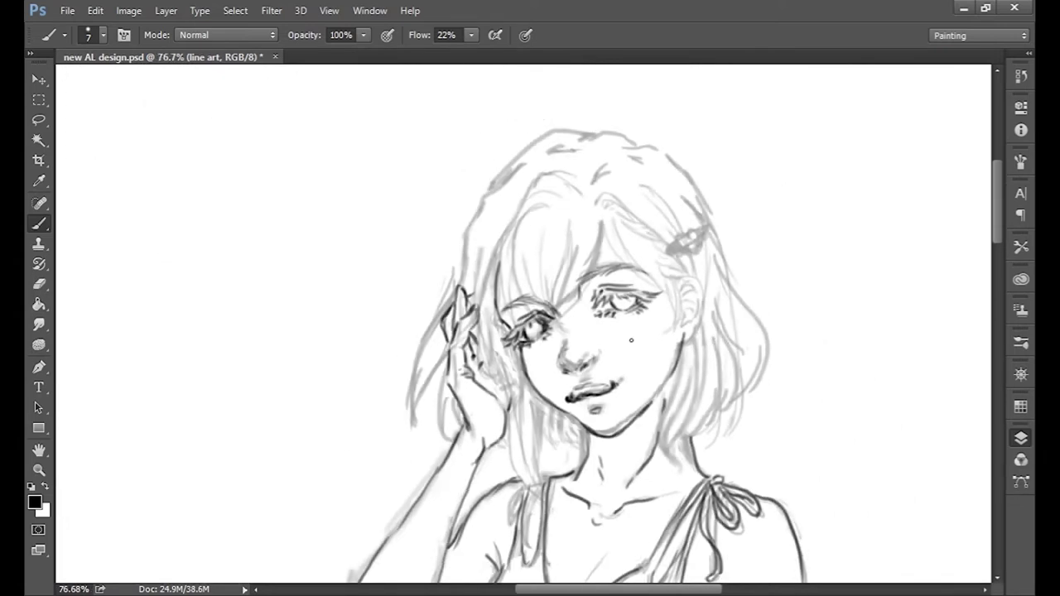
# Step: Lasso the right eye and rotate it about −4.8°
pyautogui.scroll(3, 631, 340)
pyautogui.moveTo(631, 339); pyautogui.dragTo(822, 424)
pyautogui.press('l')
pyautogui.moveTo(672, 237)
pyautogui.mouseDown()
pyautogui.moveTo(669, 276)
pyautogui.moveTo(592, 286)
pyautogui.moveTo(722, 229)
pyautogui.mouseUp()
pyautogui.hotkey('ctrl', 't')
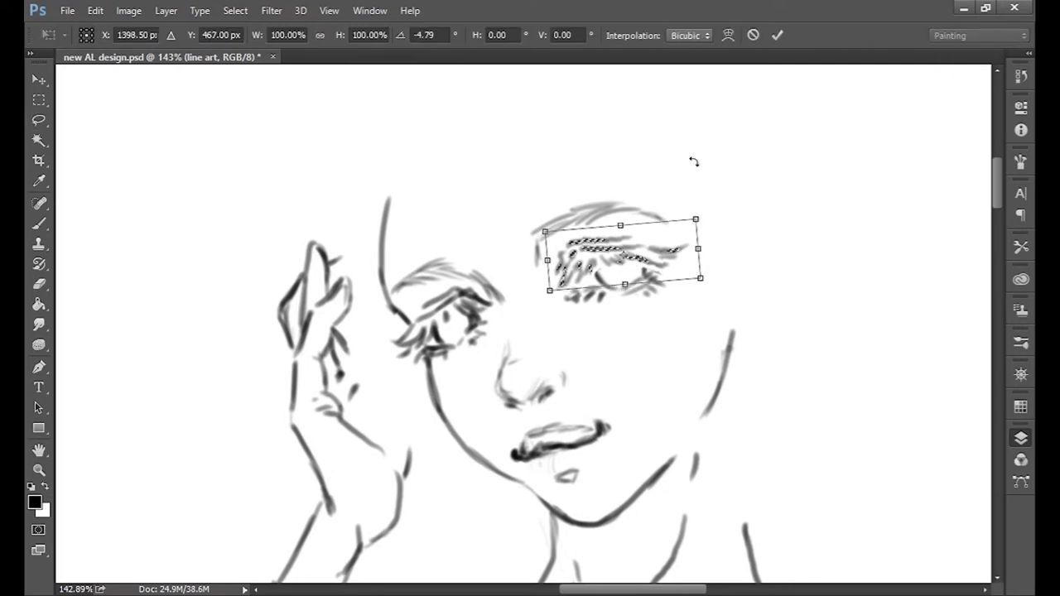
pyautogui.press('Return')
# Step: Replace the old neck line with one further right and redo the marks under the lower lip
pyautogui.scroll(-5, 977, 205)
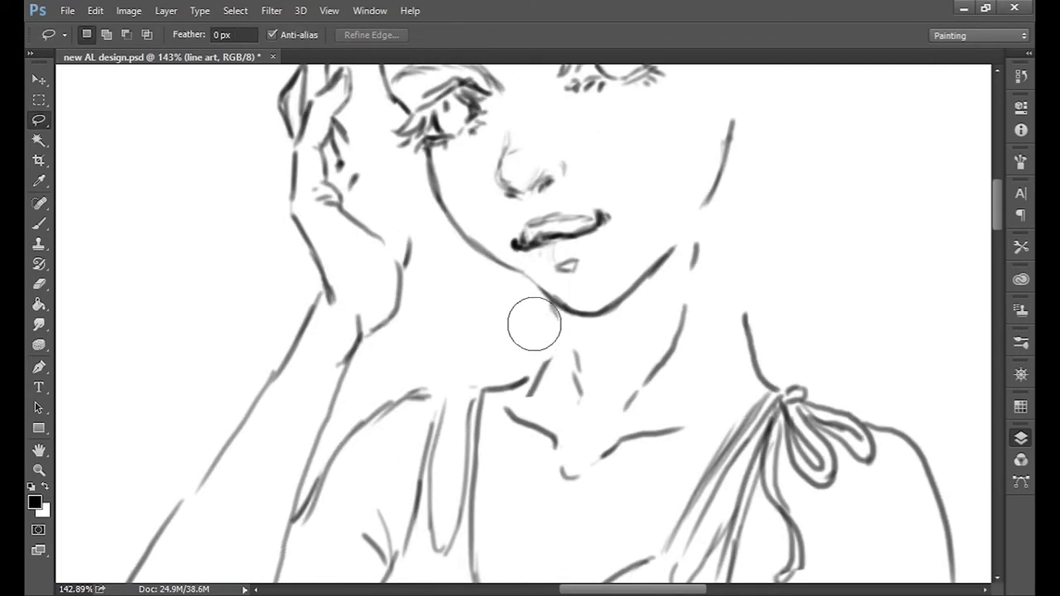
pyautogui.moveTo(532, 319); pyautogui.dragTo(536, 393)
pyautogui.press('b')
pyautogui.moveTo(570, 307); pyautogui.dragTo(576, 381)
pyautogui.moveTo(571, 327); pyautogui.dragTo(497, 389)
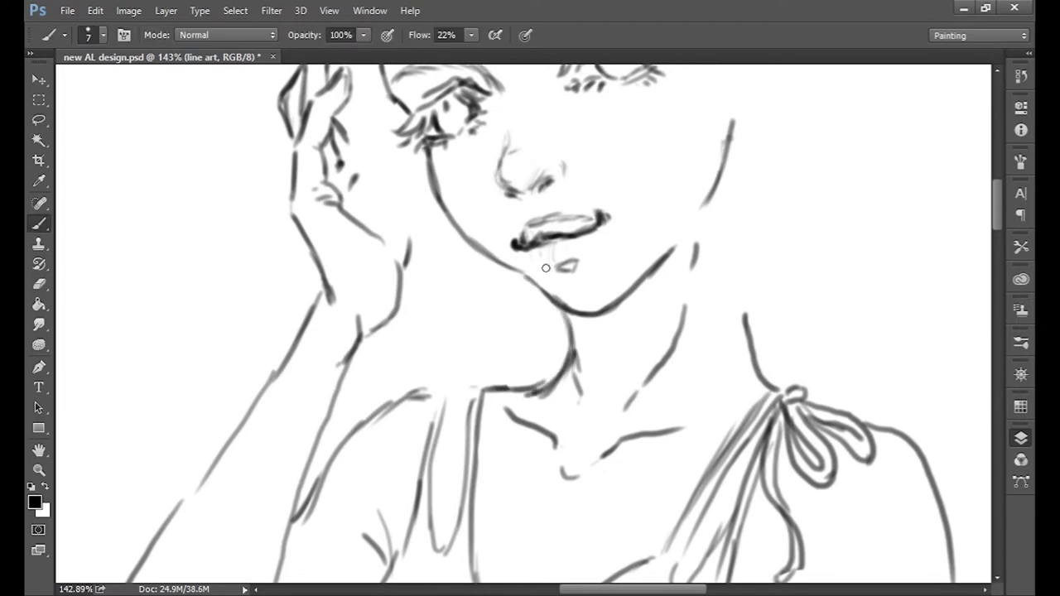
pyautogui.moveTo(552, 265)
pyautogui.mouseDown()
pyautogui.moveTo(572, 270)
pyautogui.moveTo(554, 267)
pyautogui.mouseUp()
# Step: Ink the ear outline and inner-ear lines
pyautogui.scroll(5, 975, 301)
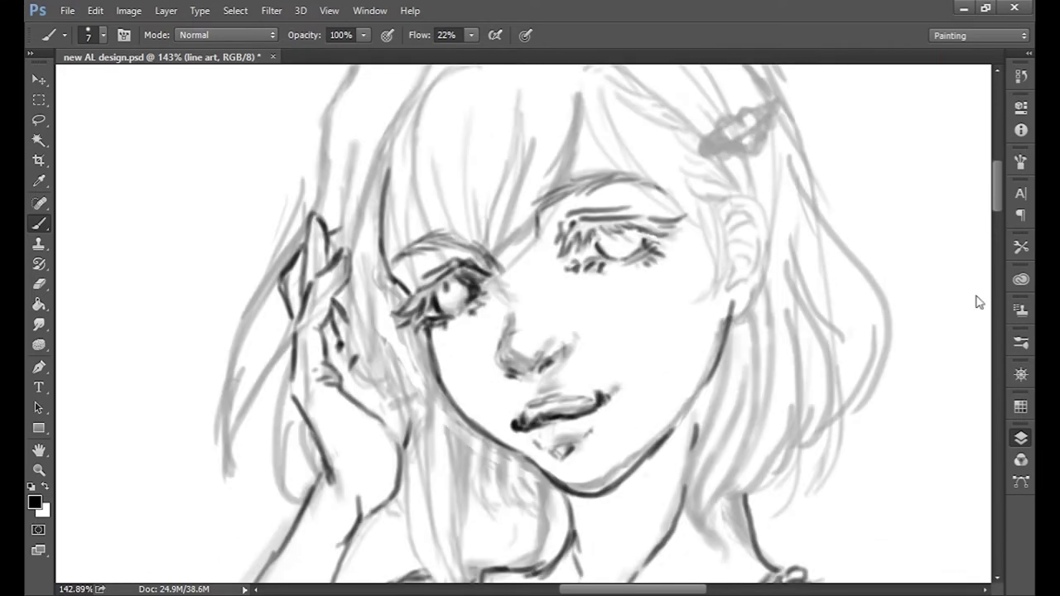
pyautogui.moveTo(735, 314); pyautogui.dragTo(771, 245)
pyautogui.moveTo(719, 203)
pyautogui.mouseDown()
pyautogui.moveTo(775, 247)
pyautogui.moveTo(711, 308)
pyautogui.mouseUp()
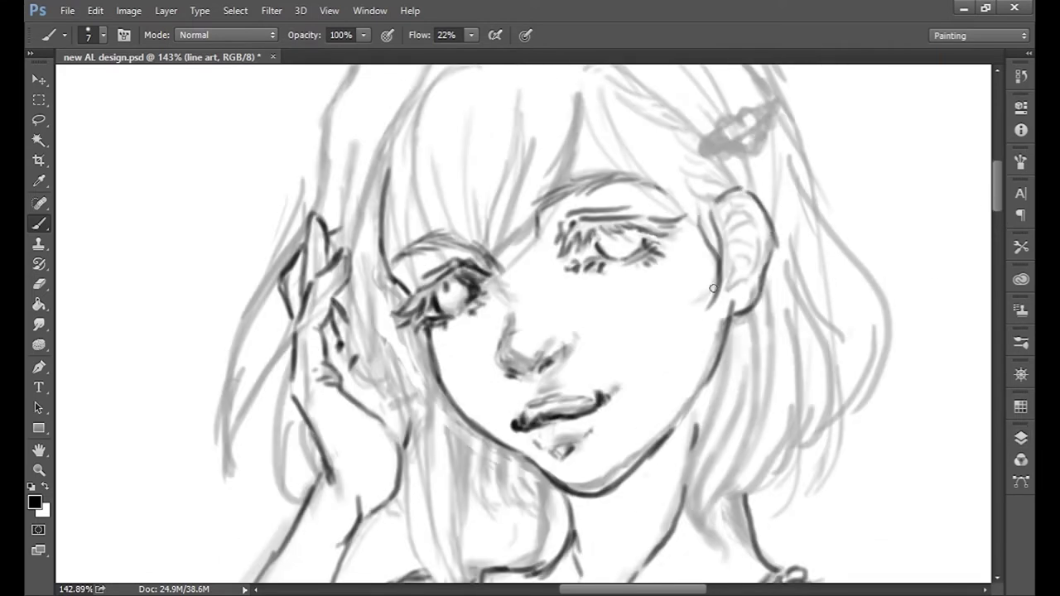
pyautogui.moveTo(729, 223); pyautogui.dragTo(717, 308)
# Step: Ink hair strokes beside the hair clip and strands down the right side behind the ear
pyautogui.moveTo(714, 198); pyautogui.dragTo(677, 165)
pyautogui.moveTo(699, 154)
pyautogui.mouseDown()
pyautogui.moveTo(669, 139)
pyautogui.moveTo(736, 192)
pyautogui.mouseUp()
pyautogui.moveTo(772, 162); pyautogui.dragTo(782, 237)
pyautogui.moveTo(730, 316); pyautogui.dragTo(695, 539)
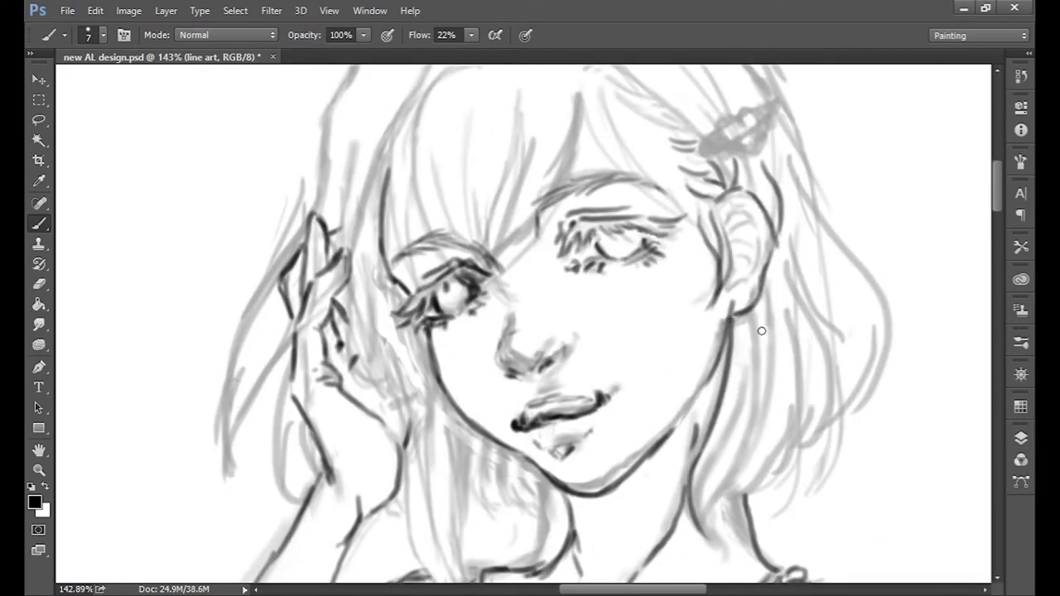
pyautogui.moveTo(759, 329); pyautogui.dragTo(742, 483)
pyautogui.moveTo(736, 419); pyautogui.dragTo(705, 558)
pyautogui.moveTo(727, 487); pyautogui.dragTo(718, 545)
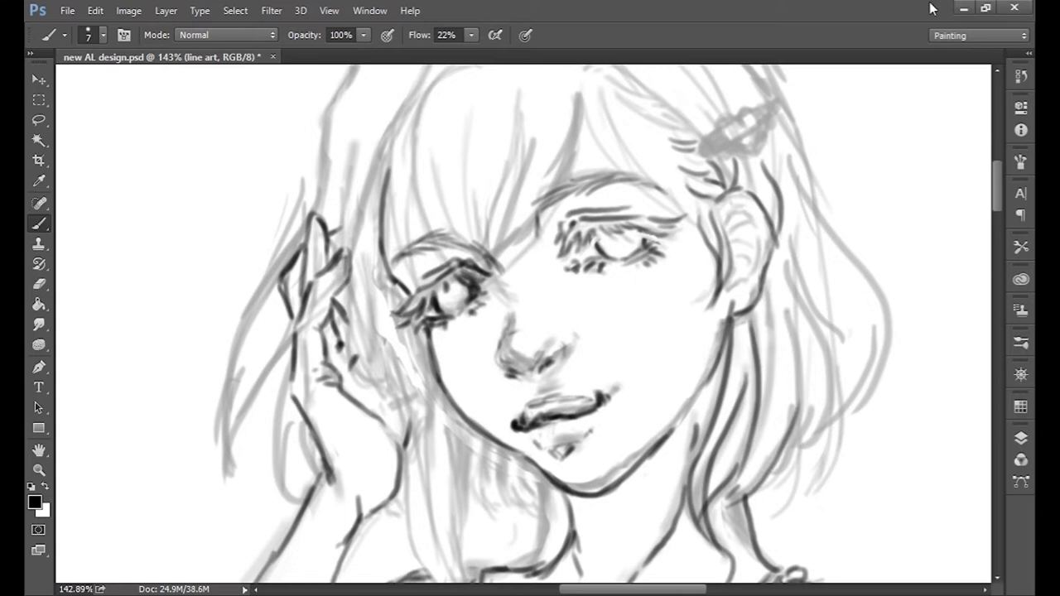
pyautogui.scroll(4, 772, 301)
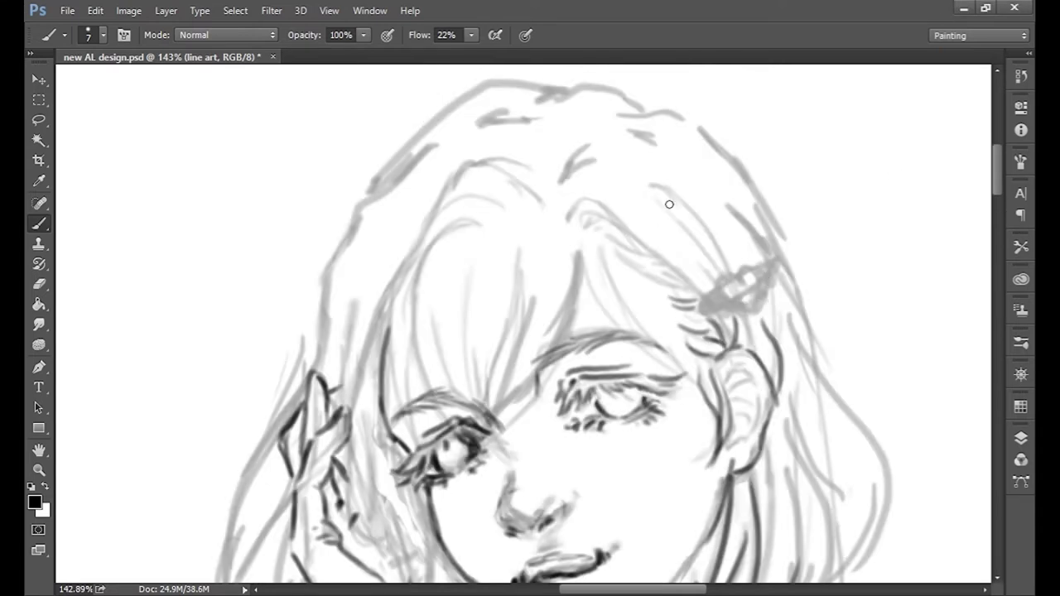
# Step: Ink hair strands running down to the clip and short strokes near the parting
pyautogui.moveTo(621, 258); pyautogui.dragTo(694, 296)
pyautogui.moveTo(606, 234); pyautogui.dragTo(704, 295)
pyautogui.moveTo(579, 196); pyautogui.dragTo(583, 229)
pyautogui.moveTo(591, 194); pyautogui.dragTo(722, 292)
pyautogui.moveTo(573, 222); pyautogui.dragTo(584, 196)
pyautogui.moveTo(588, 202); pyautogui.dragTo(608, 223)
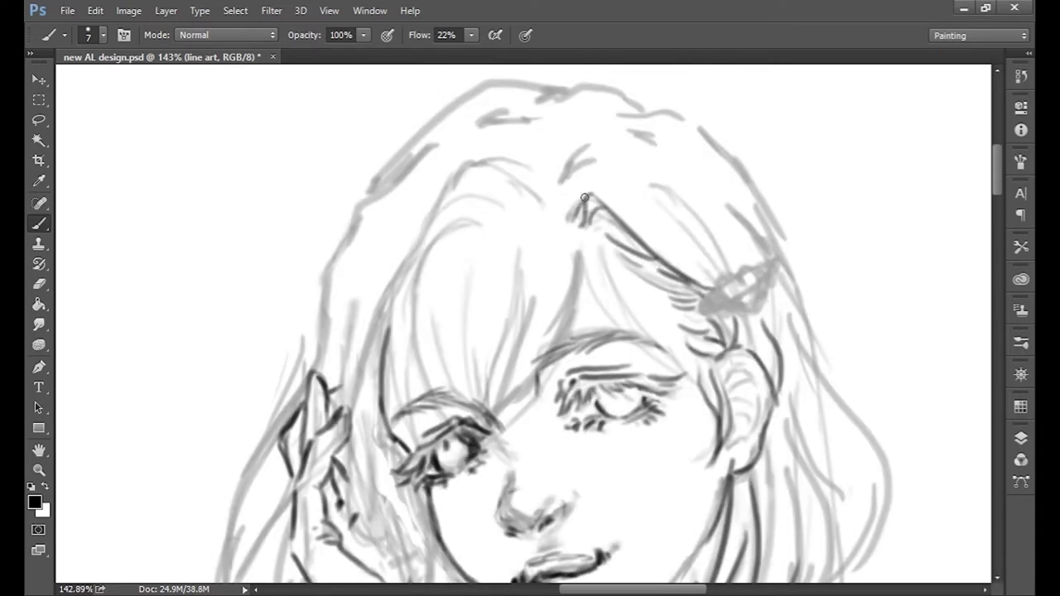
pyautogui.scroll(2, 713, 298)
# Step: Darken the clip's bottom and right side and ink a heart shape over it
pyautogui.moveTo(683, 308)
pyautogui.mouseDown()
pyautogui.moveTo(663, 332)
pyautogui.moveTo(697, 321)
pyautogui.mouseUp()
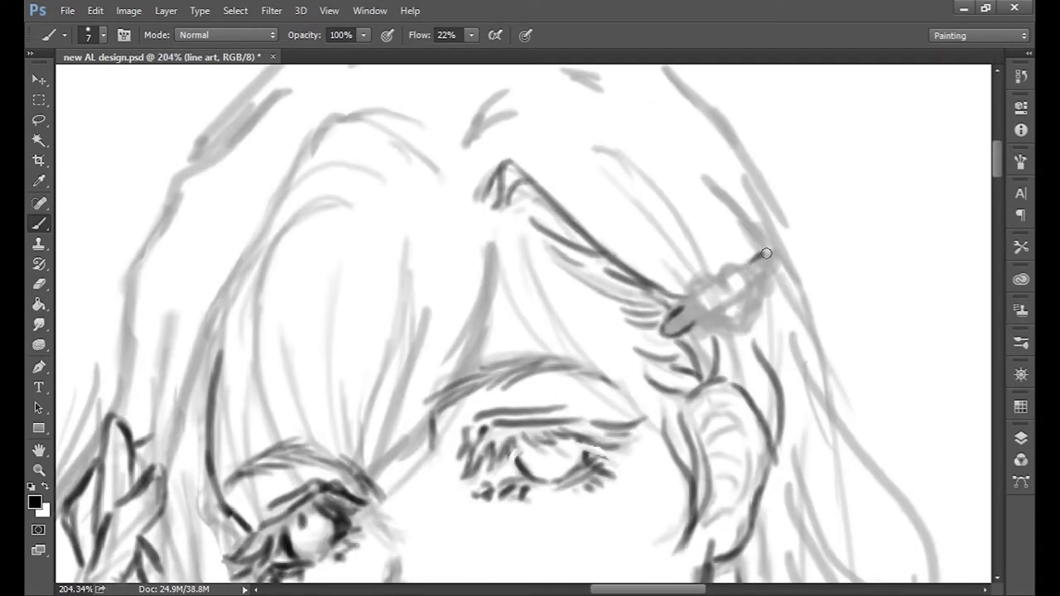
pyautogui.moveTo(750, 269); pyautogui.dragTo(777, 258)
pyautogui.moveTo(673, 306)
pyautogui.mouseDown()
pyautogui.moveTo(701, 333)
pyautogui.moveTo(742, 329)
pyautogui.mouseUp()
pyautogui.moveTo(747, 285)
pyautogui.mouseDown()
pyautogui.moveTo(773, 262)
pyautogui.moveTo(732, 329)
pyautogui.moveTo(755, 271)
pyautogui.moveTo(715, 279)
pyautogui.mouseUp()
pyautogui.moveTo(761, 321)
pyautogui.mouseDown()
pyautogui.moveTo(719, 258)
pyautogui.moveTo(702, 292)
pyautogui.moveTo(712, 274)
pyautogui.moveTo(598, 196)
pyautogui.mouseUp()
# Step: Ink hair strands from the fringe toward the clip and one strand right of it
pyautogui.moveTo(631, 154); pyautogui.dragTo(693, 243)
pyautogui.moveTo(684, 138); pyautogui.dragTo(736, 257)
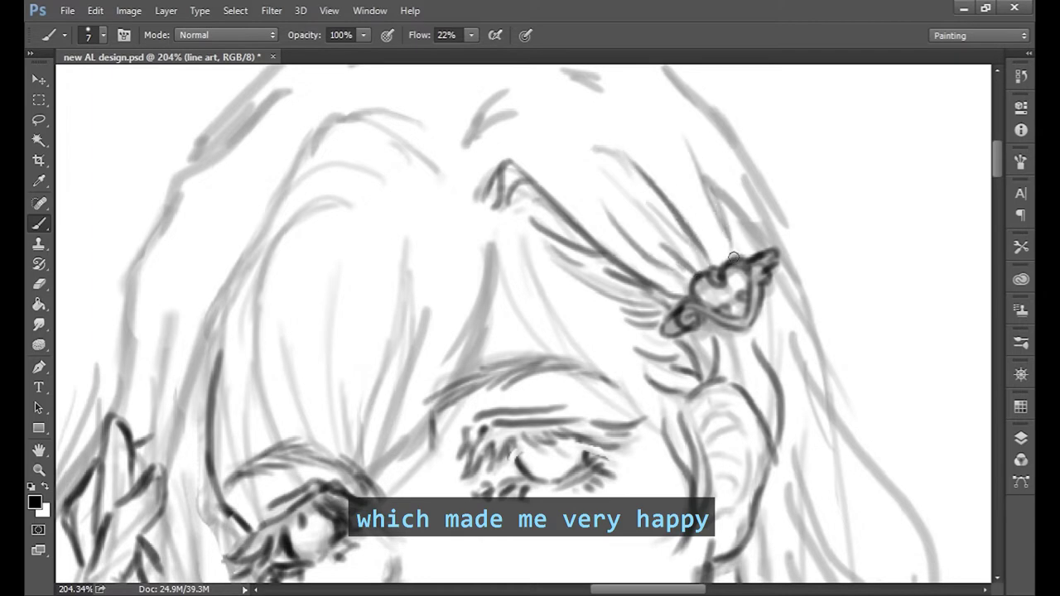
pyautogui.moveTo(776, 420); pyautogui.dragTo(749, 350)
pyautogui.scroll(-5, 773, 331)
# Step: Ink the right side of the hair, from the outer edge to the strands below the ear
pyautogui.scroll(2, 811, 314)
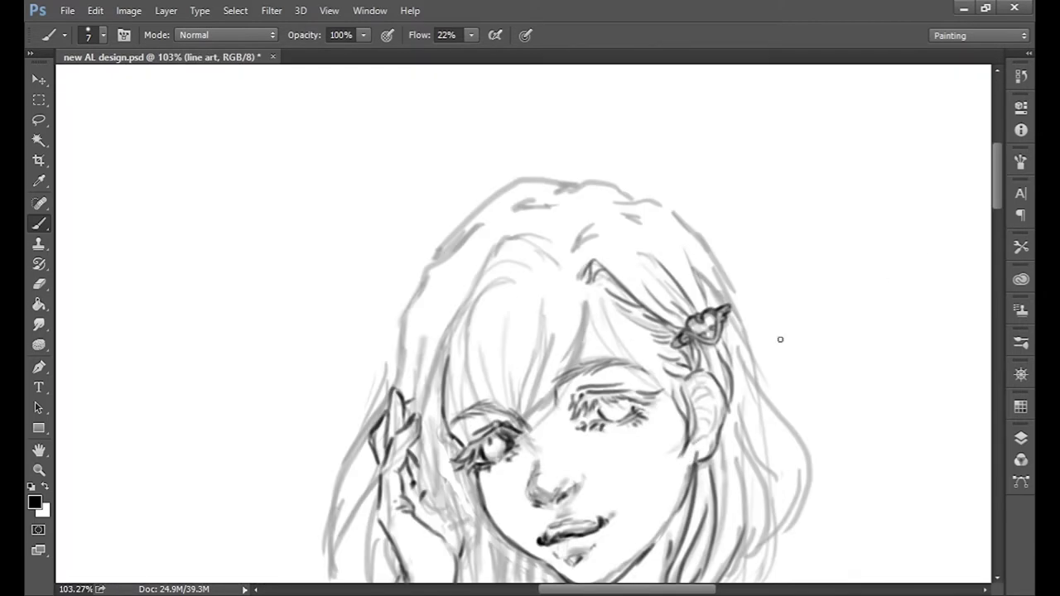
pyautogui.moveTo(592, 346); pyautogui.dragTo(565, 480)
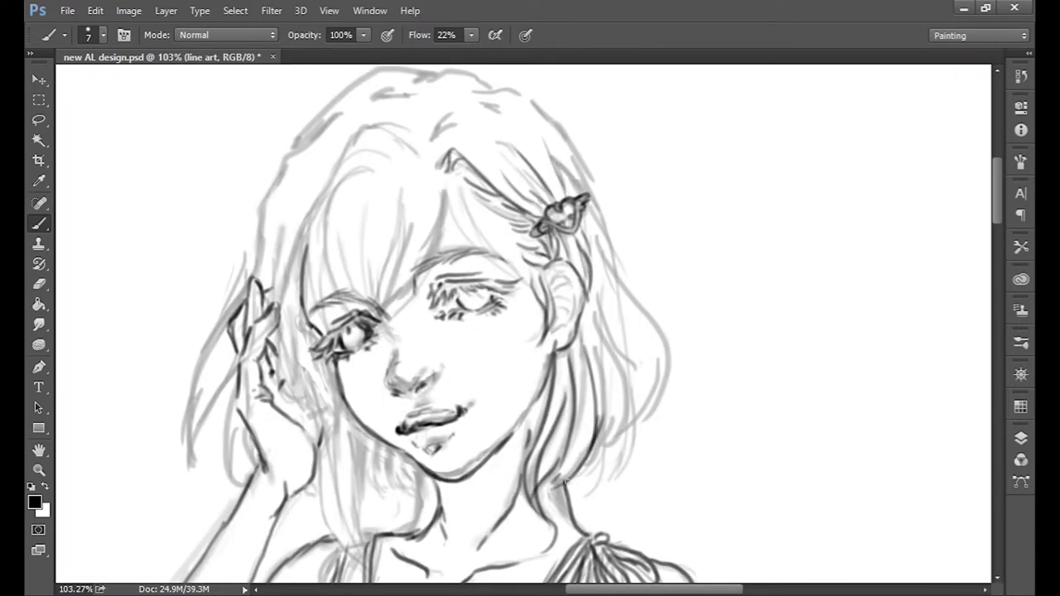
pyautogui.moveTo(617, 321)
pyautogui.mouseDown()
pyautogui.moveTo(591, 460)
pyautogui.moveTo(635, 341)
pyautogui.moveTo(667, 419)
pyautogui.moveTo(611, 455)
pyautogui.mouseUp()
pyautogui.moveTo(594, 243); pyautogui.dragTo(659, 419)
pyautogui.moveTo(621, 286)
pyautogui.mouseDown()
pyautogui.moveTo(609, 352)
pyautogui.moveTo(694, 396)
pyautogui.mouseUp()
pyautogui.moveTo(649, 311); pyautogui.dragTo(667, 414)
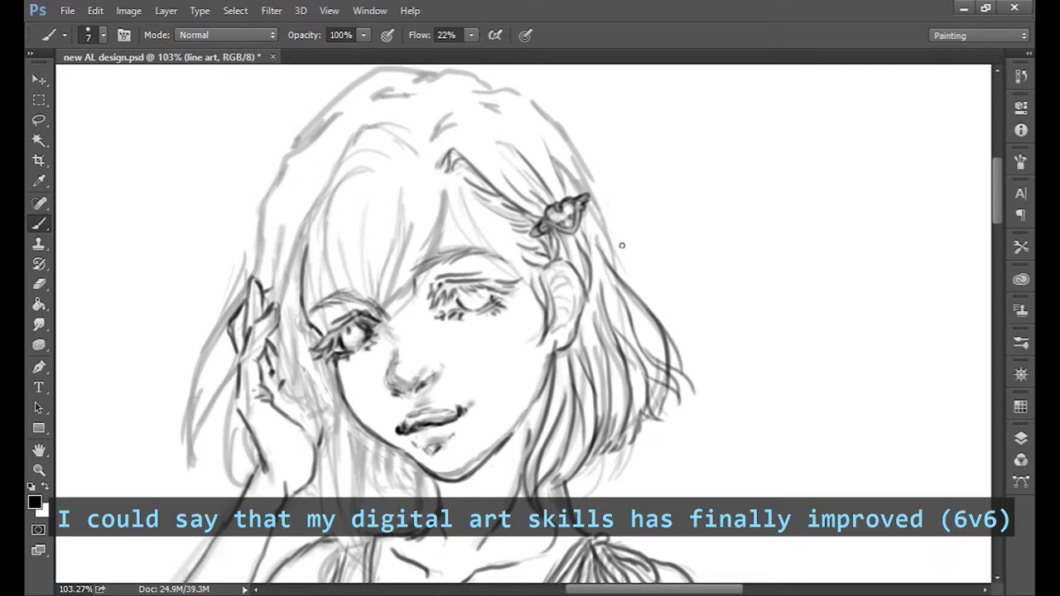
pyautogui.moveTo(623, 221); pyautogui.dragTo(610, 283)
# Step: Trace the top and left hair outline, adding strands beside the hand
pyautogui.moveTo(603, 198)
pyautogui.mouseDown()
pyautogui.moveTo(523, 103)
pyautogui.moveTo(461, 88)
pyautogui.moveTo(315, 132)
pyautogui.moveTo(231, 278)
pyautogui.moveTo(154, 476)
pyautogui.mouseUp()
pyautogui.moveTo(237, 295); pyautogui.dragTo(164, 447)
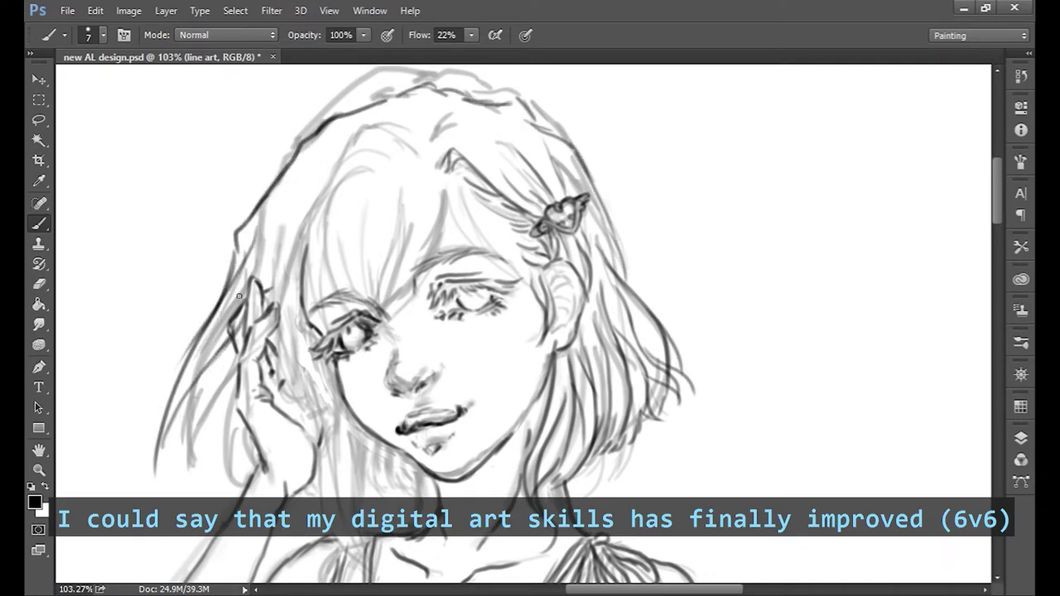
pyautogui.moveTo(245, 276); pyautogui.dragTo(197, 377)
pyautogui.moveTo(273, 341); pyautogui.dragTo(222, 417)
pyautogui.moveTo(233, 344); pyautogui.dragTo(181, 456)
pyautogui.moveTo(204, 386); pyautogui.dragTo(174, 481)
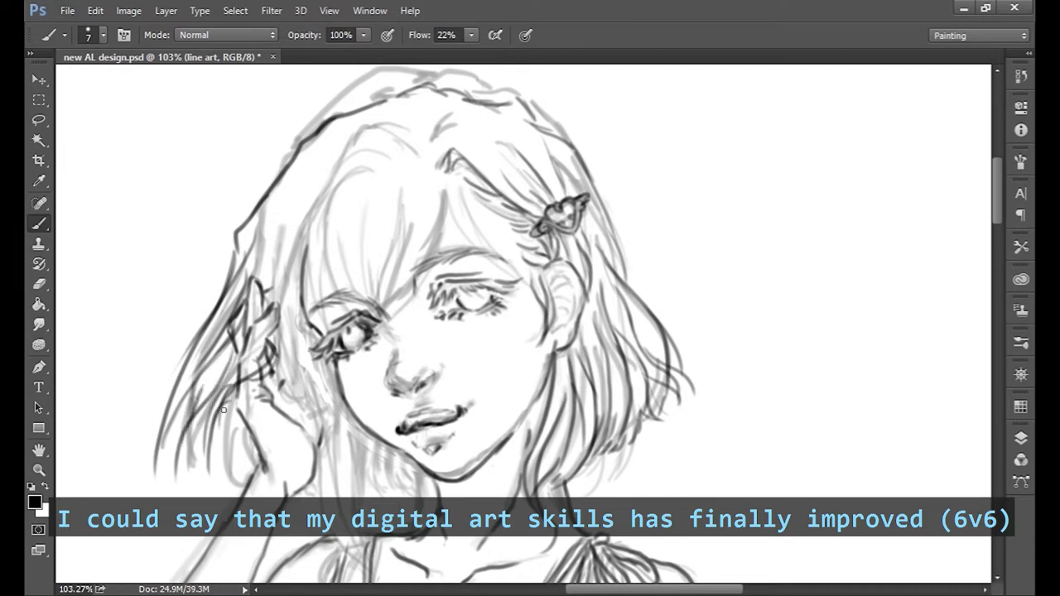
pyautogui.moveTo(248, 392); pyautogui.dragTo(226, 456)
# Step: Add more left-side hair strands and ink the hand, wrist and shoulder line
pyautogui.moveTo(381, 131)
pyautogui.mouseDown()
pyautogui.moveTo(341, 174)
pyautogui.moveTo(288, 275)
pyautogui.mouseUp()
pyautogui.moveTo(308, 224); pyautogui.dragTo(292, 372)
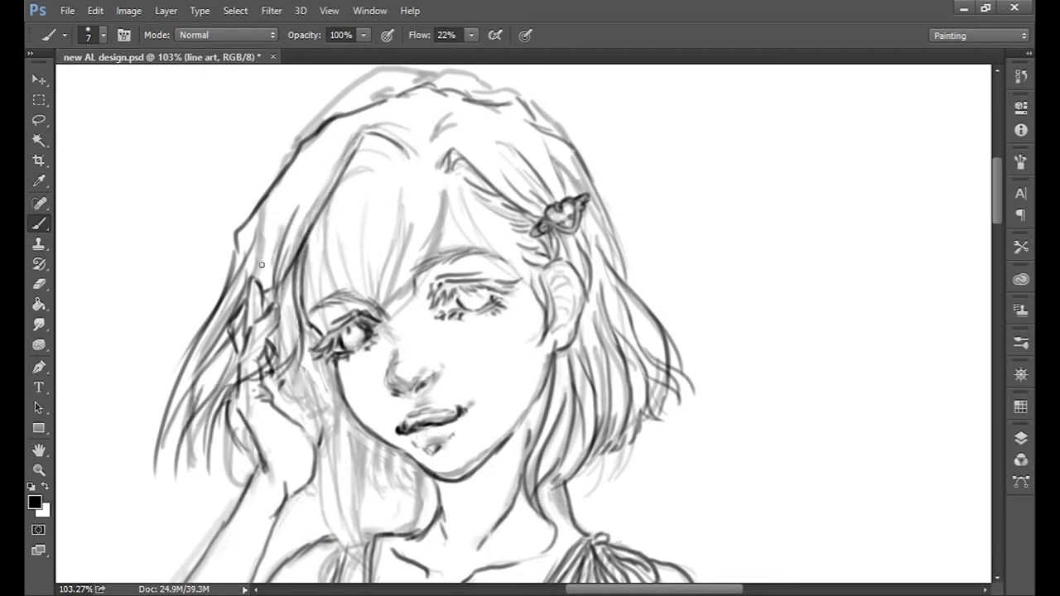
pyautogui.scroll(-3, 441, 357)
pyautogui.moveTo(282, 281)
pyautogui.mouseDown()
pyautogui.moveTo(329, 426)
pyautogui.moveTo(291, 513)
pyautogui.mouseUp()
pyautogui.moveTo(328, 361); pyautogui.dragTo(313, 415)
# Step: Draw long hair strands down to the shoulder and ink the right side of the neck
pyautogui.moveTo(322, 212); pyautogui.dragTo(307, 298)
pyautogui.moveTo(296, 260)
pyautogui.mouseDown()
pyautogui.moveTo(364, 339)
pyautogui.moveTo(317, 521)
pyautogui.mouseUp()
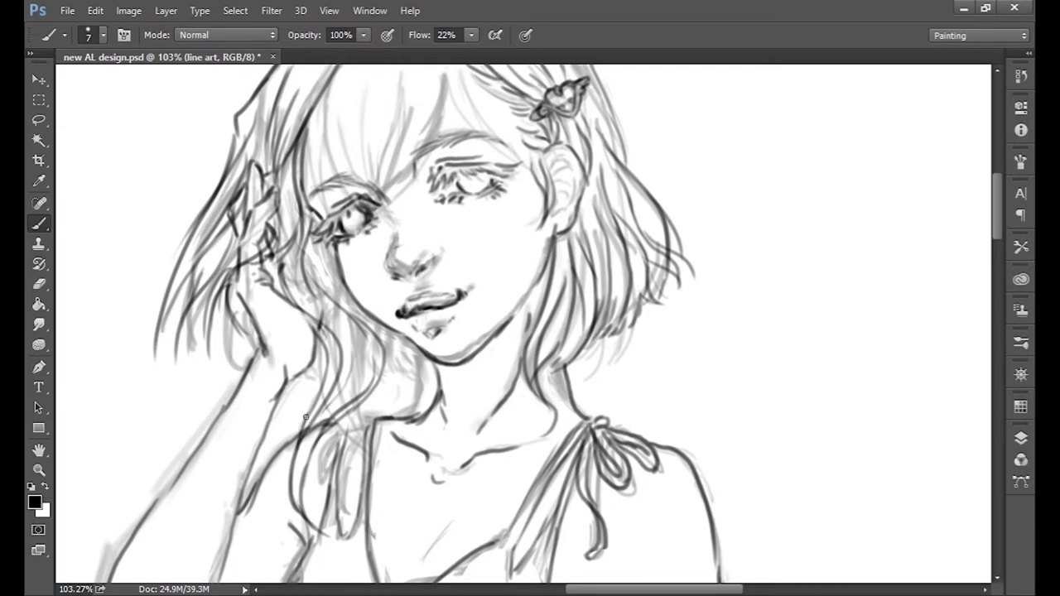
pyautogui.moveTo(324, 370); pyautogui.dragTo(273, 523)
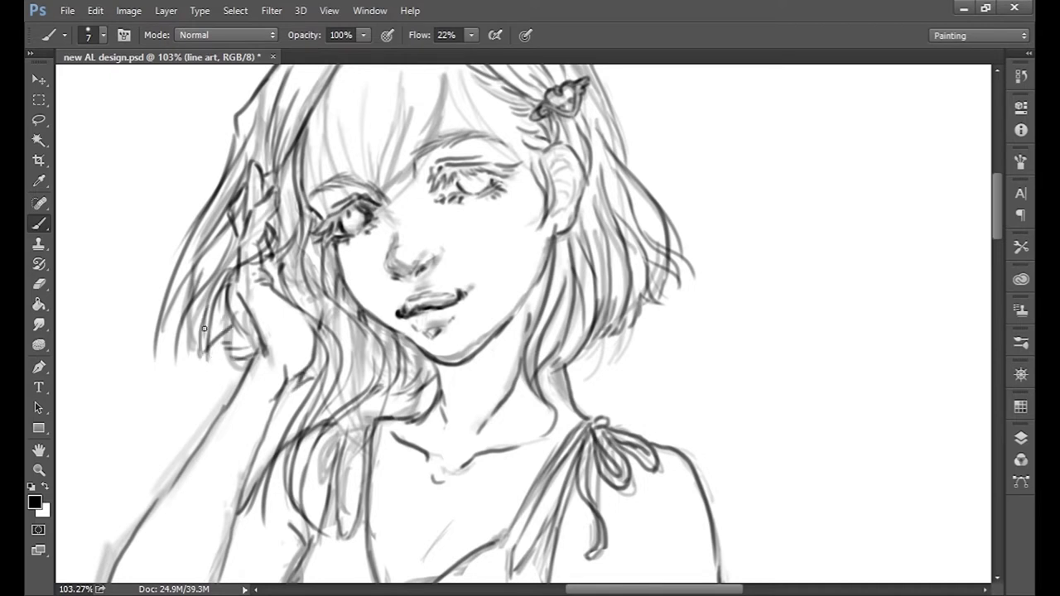
pyautogui.moveTo(209, 284); pyautogui.dragTo(199, 333)
pyautogui.moveTo(187, 279); pyautogui.dragTo(177, 338)
pyautogui.moveTo(544, 339); pyautogui.dragTo(526, 462)
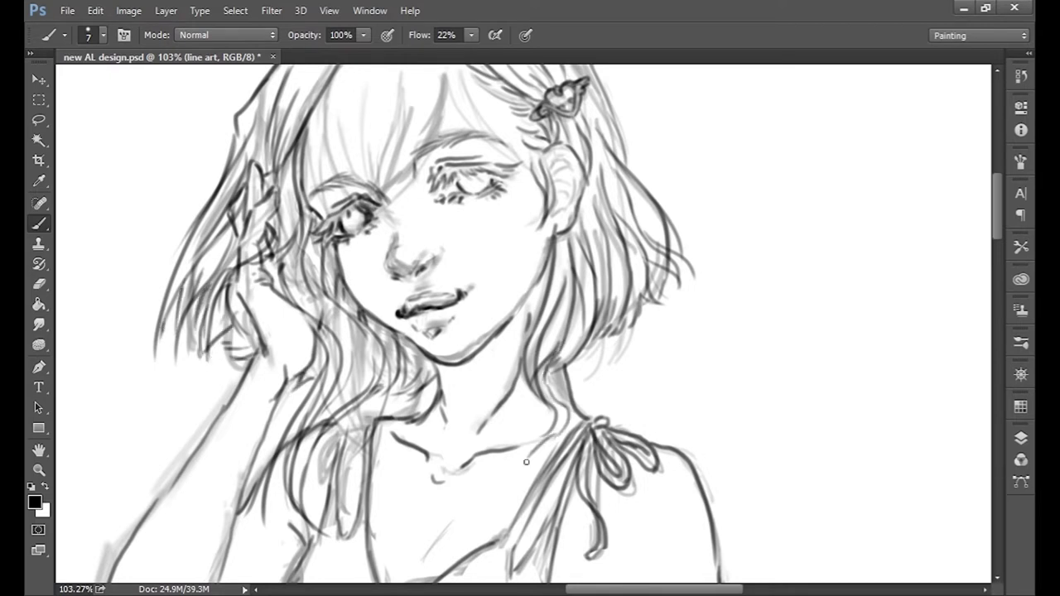
# Step: Sketch loose hair strands across the forehead
pyautogui.scroll(3, 444, 369)
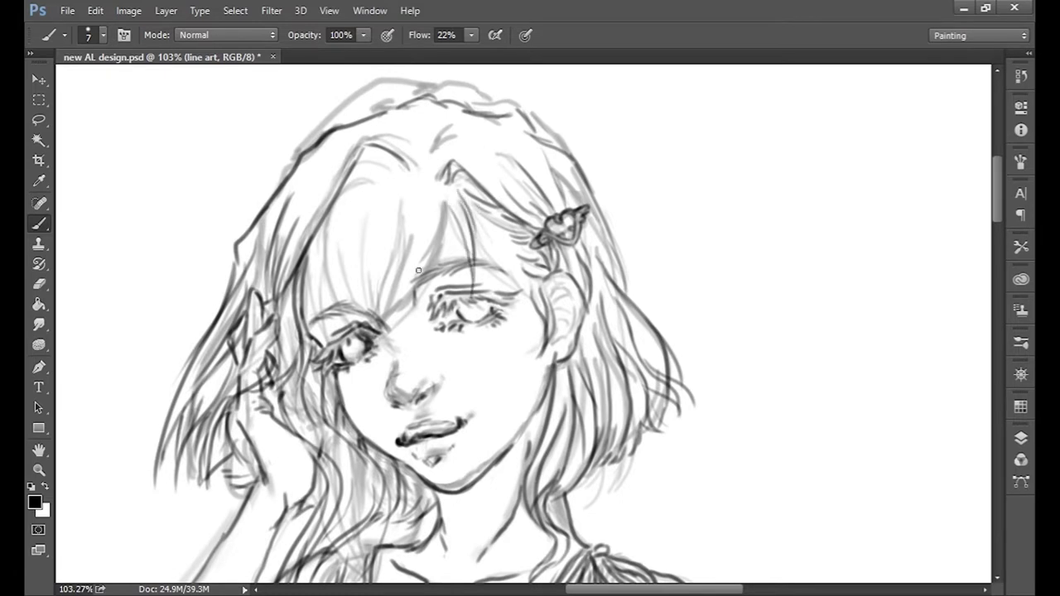
pyautogui.moveTo(451, 204); pyautogui.dragTo(410, 308)
pyautogui.moveTo(406, 211); pyautogui.dragTo(420, 329)
pyautogui.moveTo(406, 245); pyautogui.dragTo(424, 351)
pyautogui.moveTo(405, 252); pyautogui.dragTo(369, 325)
pyautogui.moveTo(411, 189); pyautogui.dragTo(373, 302)
pyautogui.moveTo(370, 221); pyautogui.dragTo(358, 307)
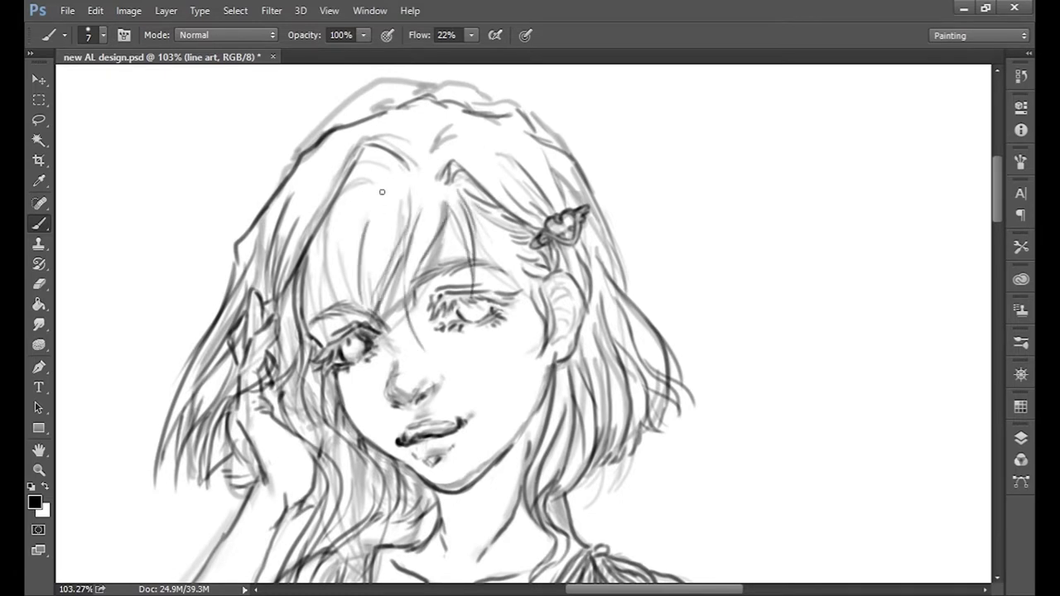
# Step: Add more strands over the bangs and the left cheek
pyautogui.moveTo(382, 191); pyautogui.dragTo(357, 306)
pyautogui.moveTo(356, 219); pyautogui.dragTo(319, 377)
pyautogui.moveTo(317, 258); pyautogui.dragTo(305, 356)
pyautogui.moveTo(359, 233); pyautogui.dragTo(341, 323)
pyautogui.moveTo(417, 295); pyautogui.dragTo(383, 315)
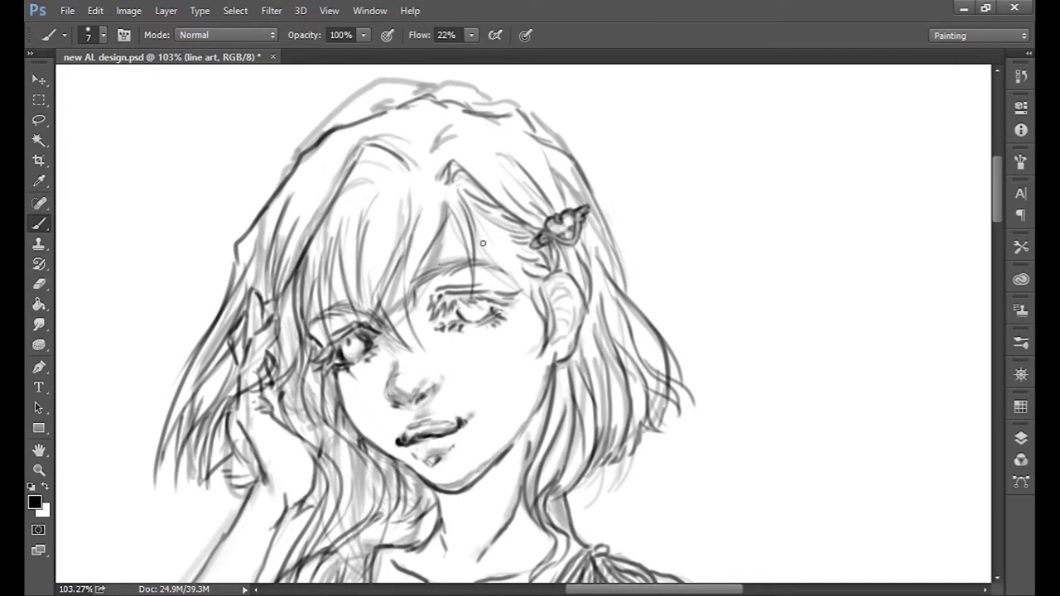
pyautogui.moveTo(998, 190); pyautogui.dragTo(977, 460)
# Step: Undo the old inner arm line and redraw it darker
pyautogui.scroll(-5, 559, 338)
pyautogui.scroll(1, 559, 338)
pyautogui.scroll(2, 558, 338)
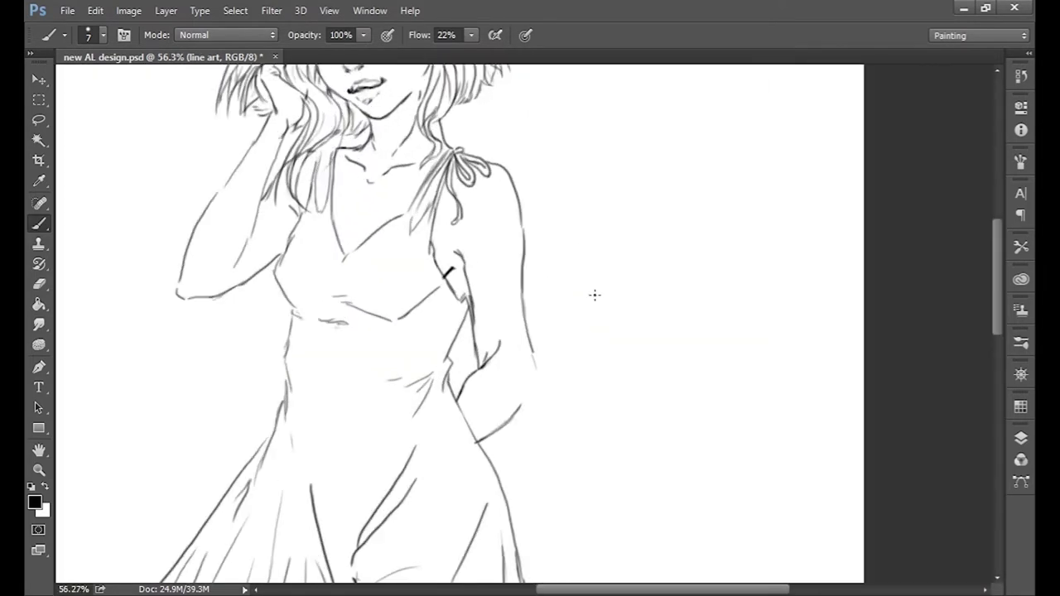
pyautogui.scroll(2, 594, 296)
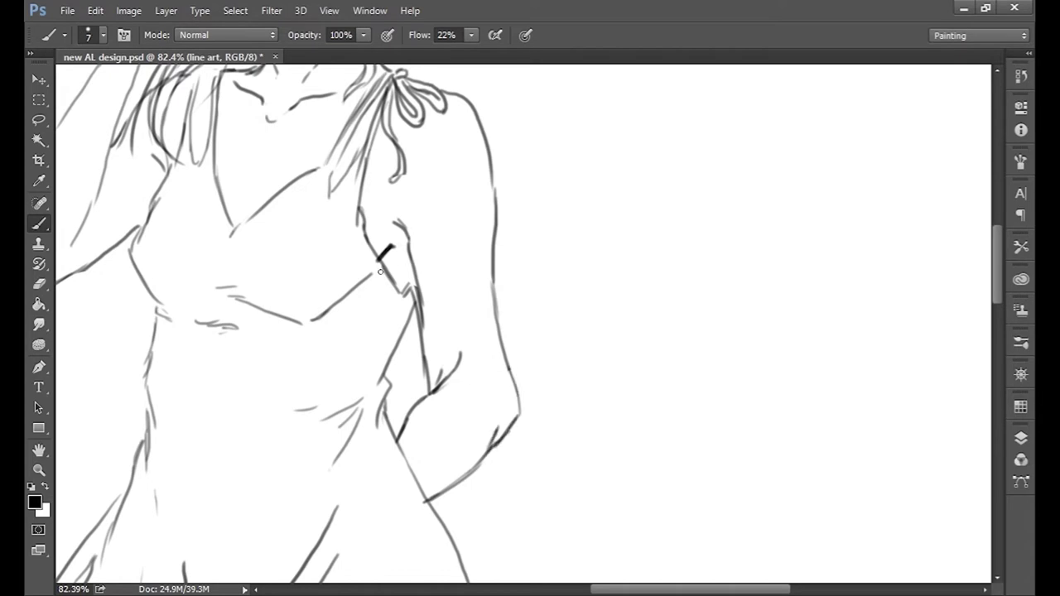
pyautogui.hotkey('ctrl', 'z')
pyautogui.moveTo(407, 238); pyautogui.dragTo(435, 393)
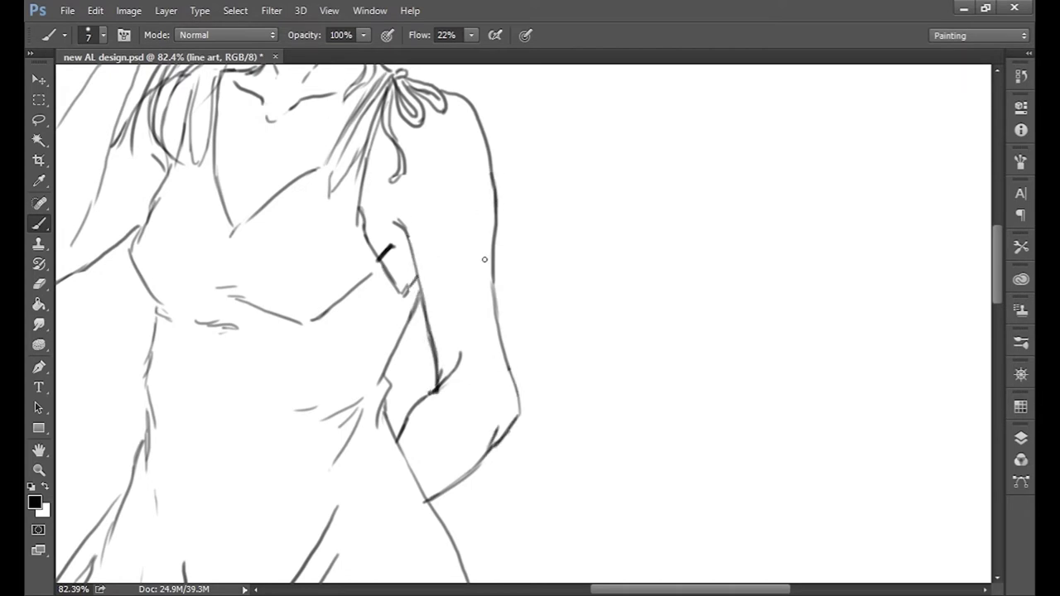
pyautogui.scroll(5, 485, 260)
# Step: Lasso and move the collarbone lines, deselect, and add a short line on the neck
pyautogui.press('l')
pyautogui.moveTo(358, 362); pyautogui.dragTo(468, 369)
pyautogui.press('v')
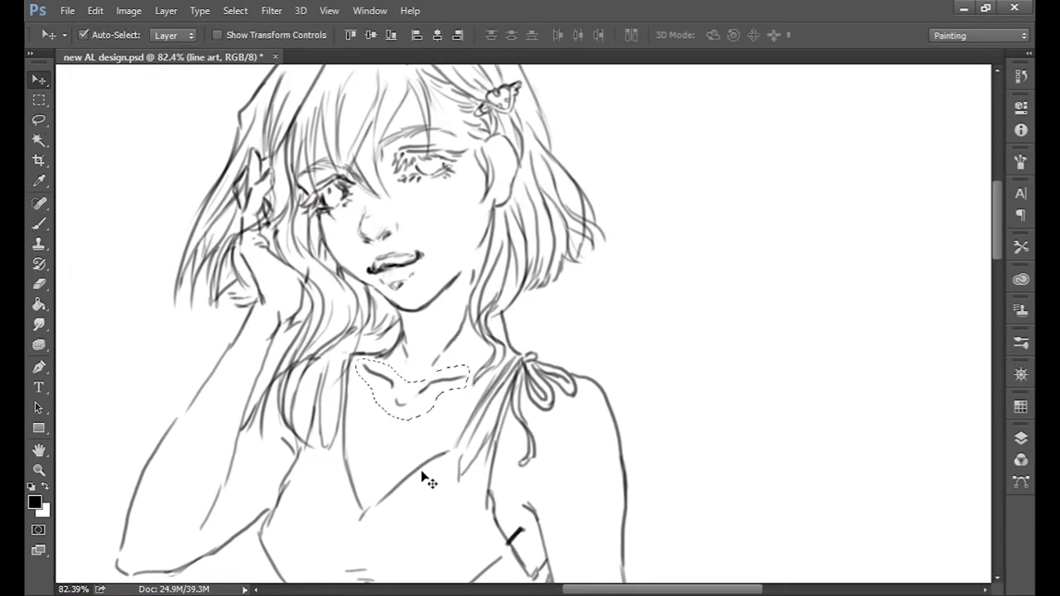
pyautogui.hotkey('ctrl', 'd')
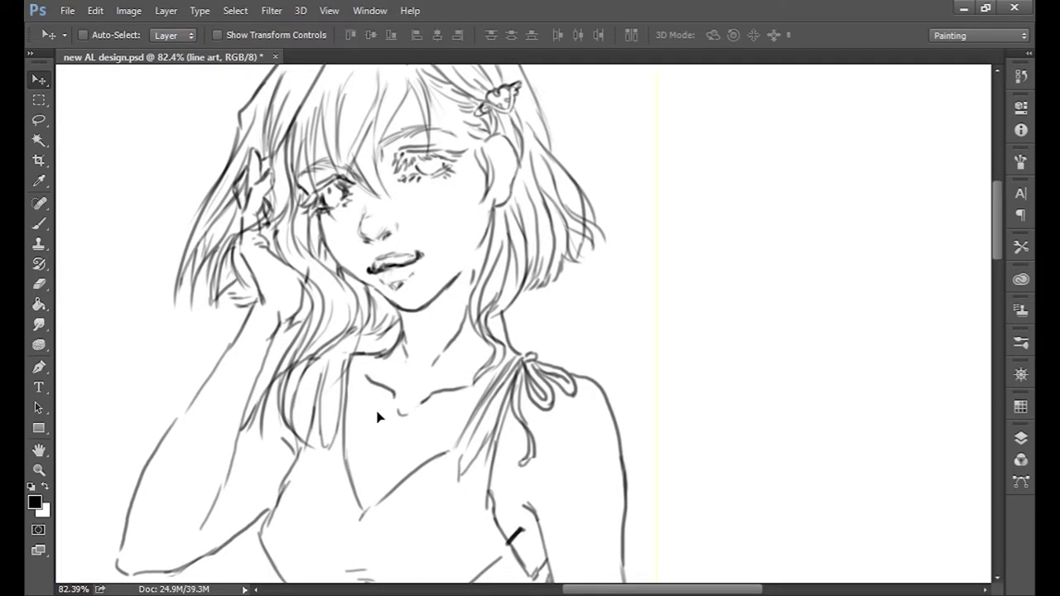
pyautogui.press('b')
pyautogui.moveTo(431, 364); pyautogui.dragTo(447, 342)
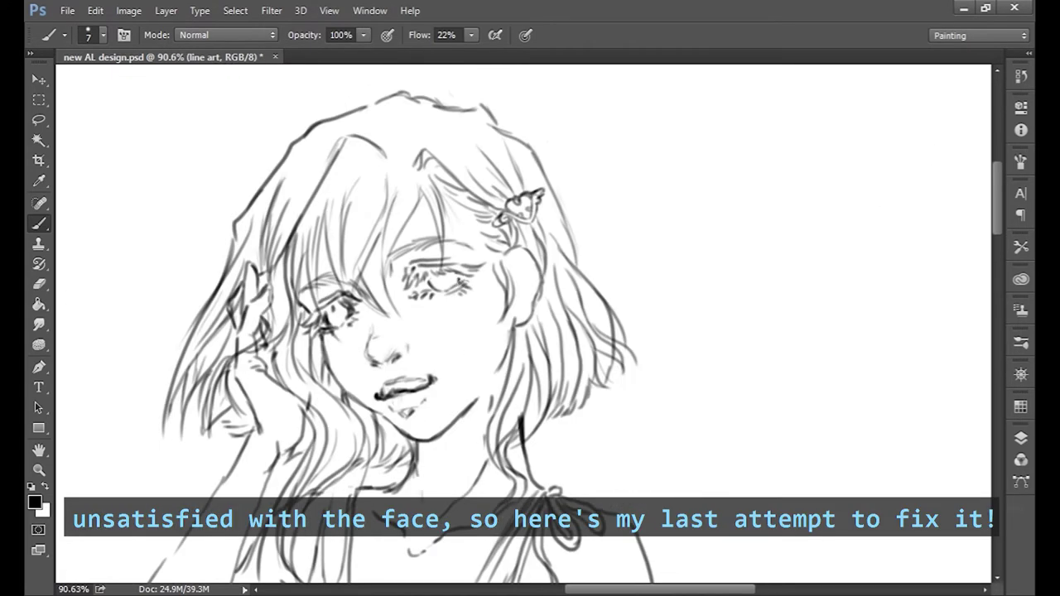
# Step: Erase the old eyes and darken the hair strands left of the face
pyautogui.moveTo(488, 272)
pyautogui.mouseDown()
pyautogui.moveTo(330, 341)
pyautogui.moveTo(300, 418)
pyautogui.mouseUp()
pyautogui.press('e')
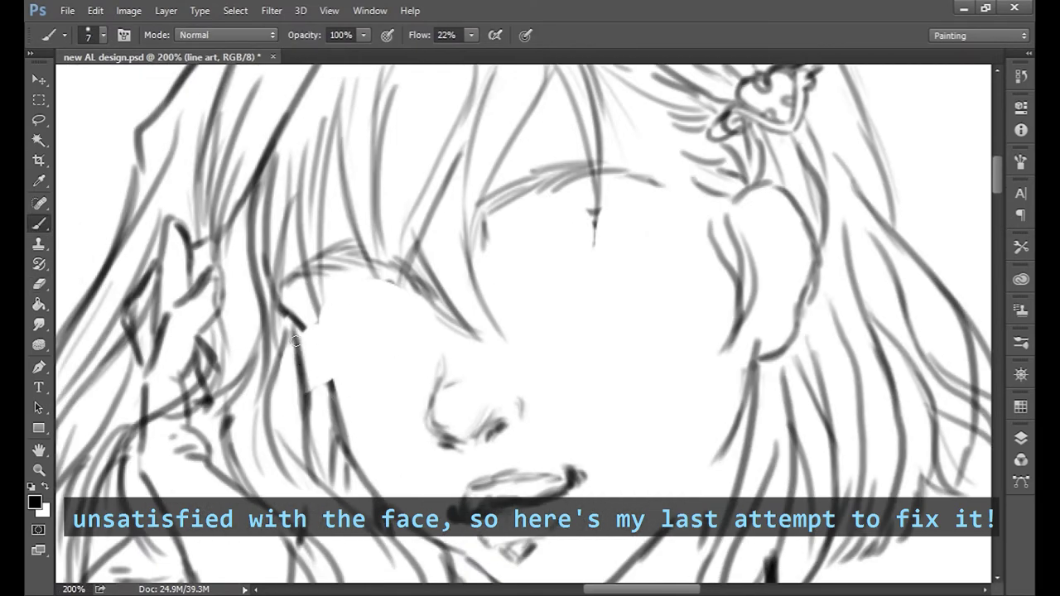
pyautogui.moveTo(324, 351); pyautogui.dragTo(330, 402)
pyautogui.moveTo(330, 331)
pyautogui.mouseDown()
pyautogui.moveTo(308, 377)
pyautogui.moveTo(333, 382)
pyautogui.mouseUp()
pyautogui.moveTo(377, 250); pyautogui.dragTo(404, 320)
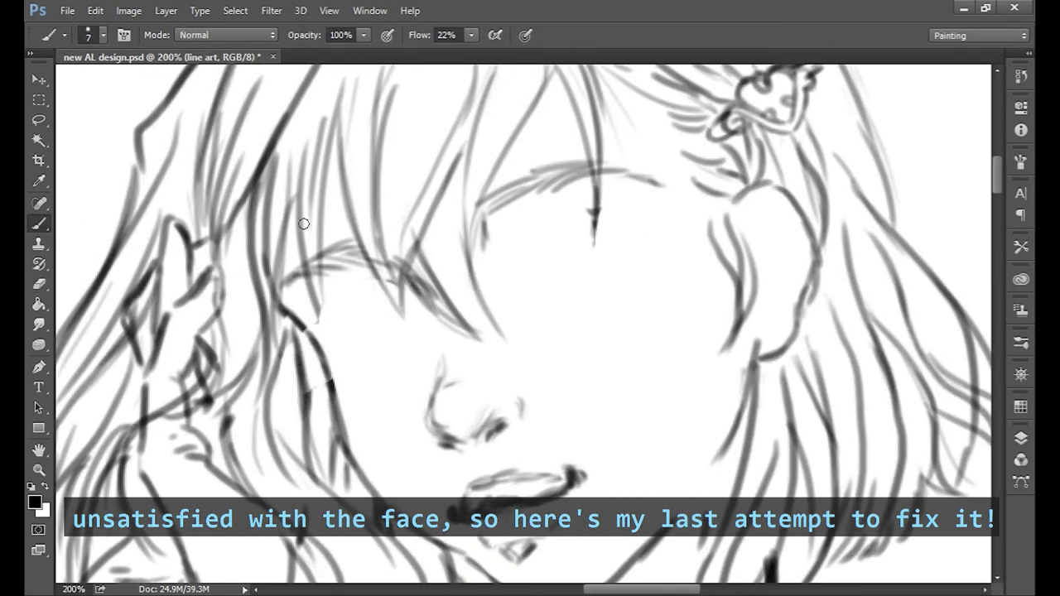
pyautogui.moveTo(312, 278); pyautogui.dragTo(331, 320)
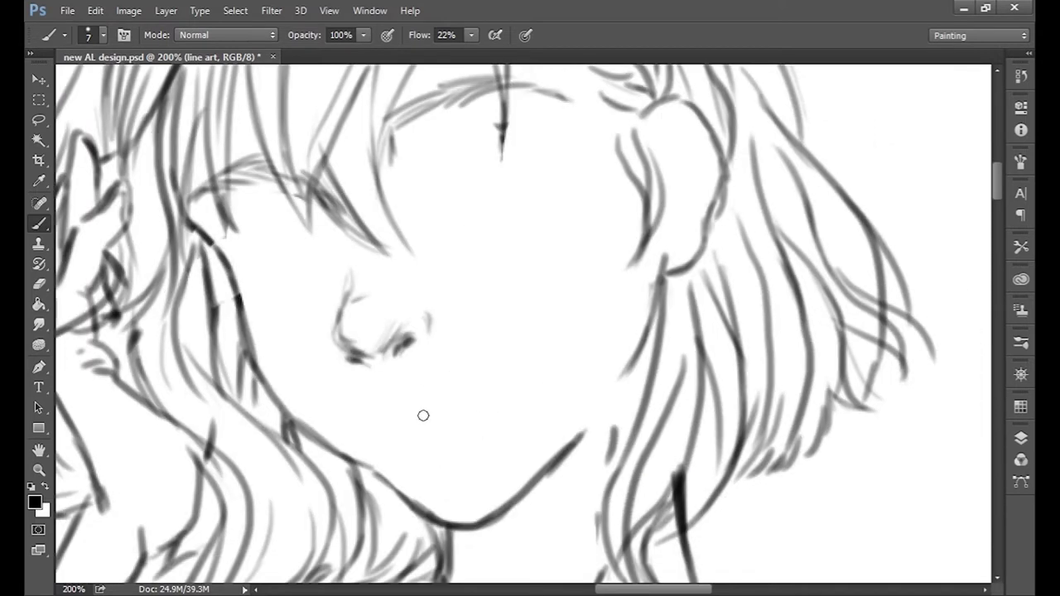
# Step: Draw a new curved mouth with a darker upper lip, lower lip and lip corners
pyautogui.moveTo(496, 386)
pyautogui.mouseDown()
pyautogui.moveTo(429, 413)
pyautogui.moveTo(494, 382)
pyautogui.mouseUp()
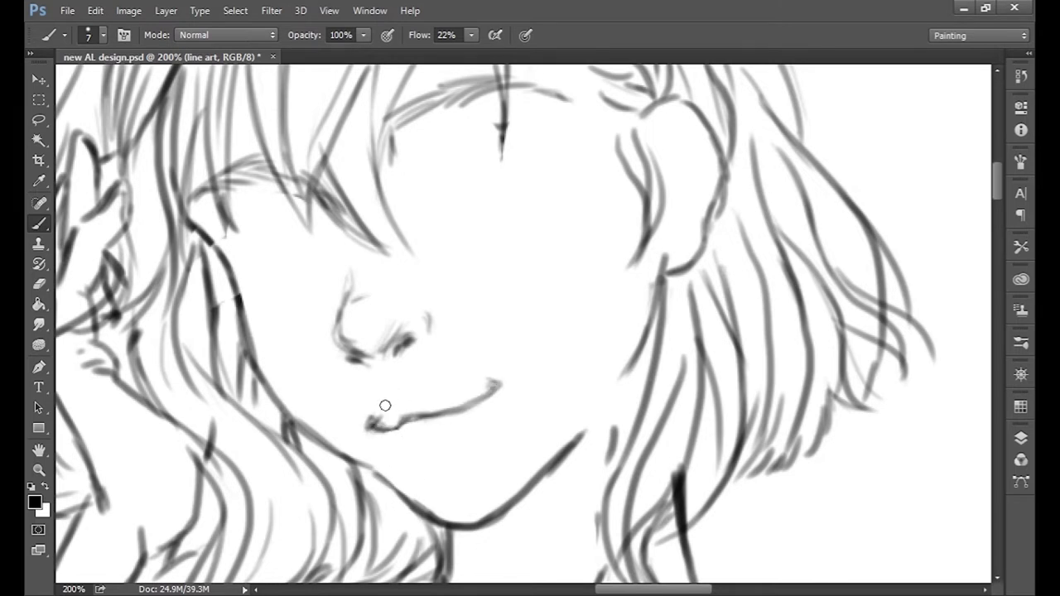
pyautogui.moveTo(492, 384); pyautogui.dragTo(452, 388)
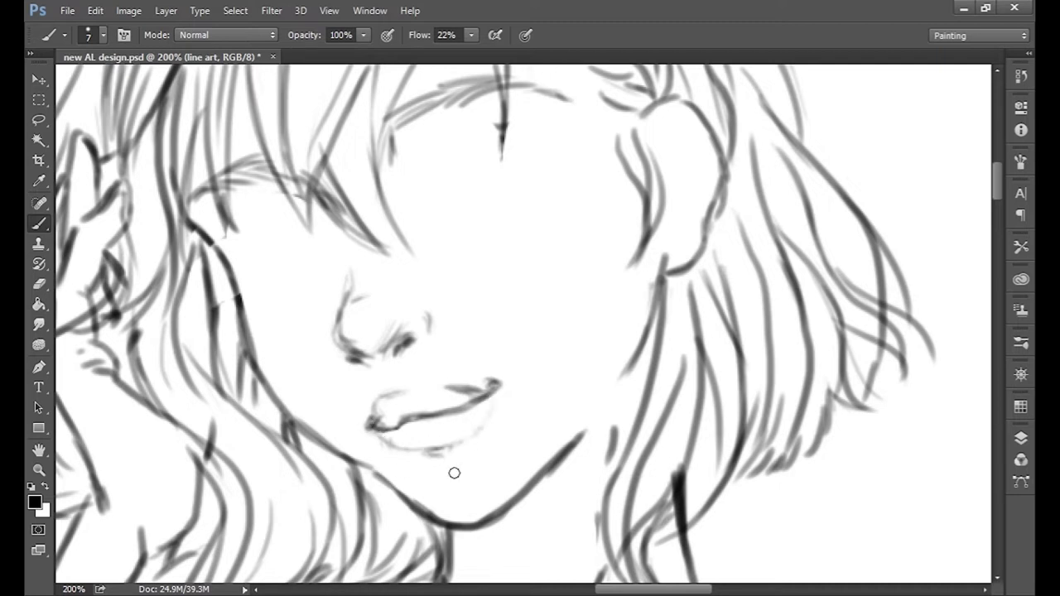
pyautogui.moveTo(383, 437); pyautogui.dragTo(448, 453)
pyautogui.moveTo(496, 402); pyautogui.dragTo(486, 435)
pyautogui.moveTo(377, 399); pyautogui.dragTo(408, 394)
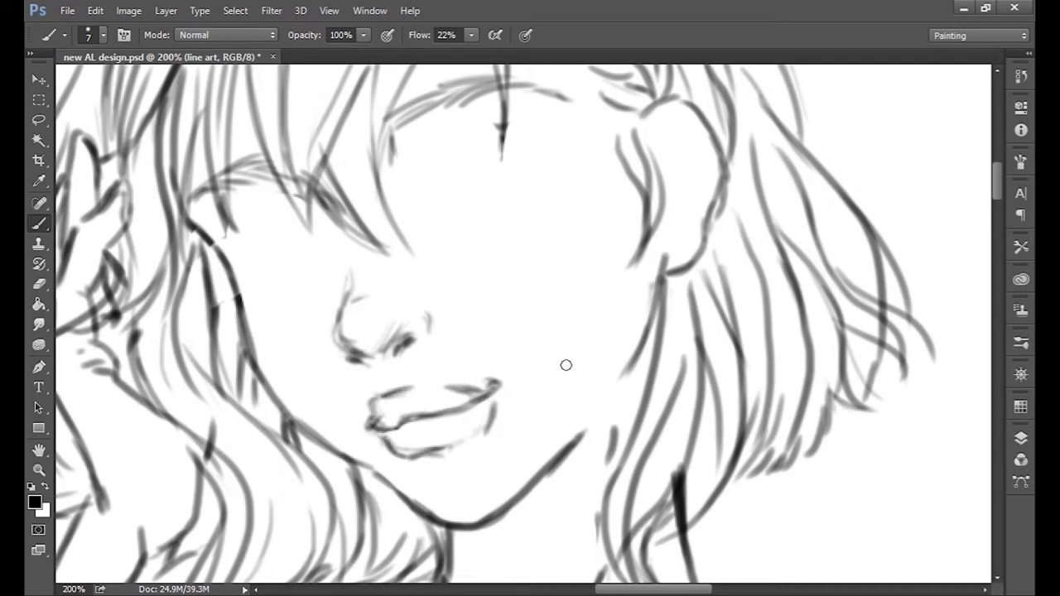
pyautogui.scroll(4, 565, 366)
pyautogui.hscroll(-3, 548, 377)
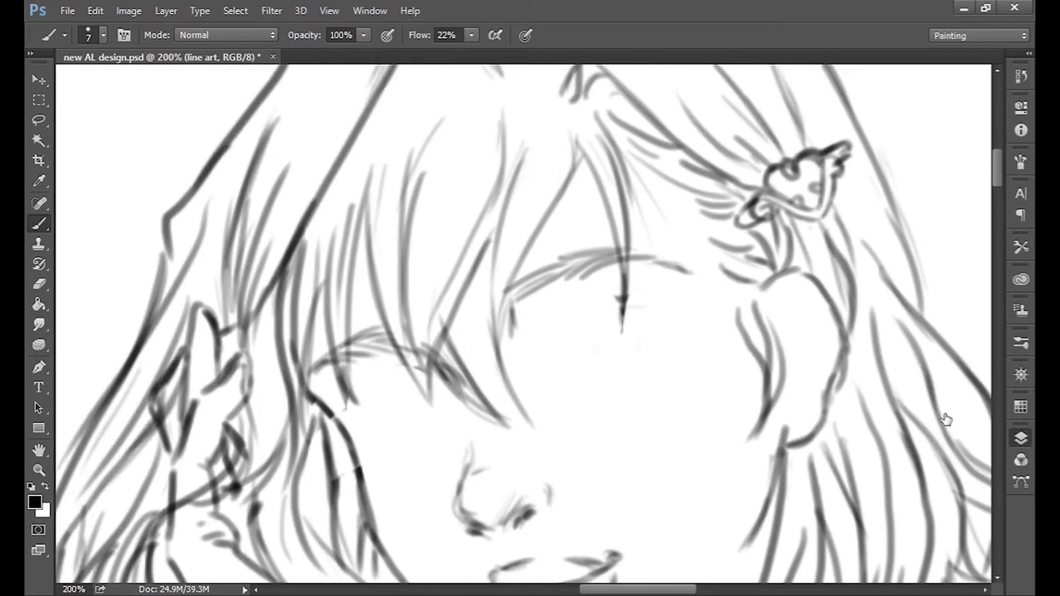
# Step: On a new layer, draw both eye circles and the right eye's upper lid and lashes
pyautogui.hotkey('ctrl', 'shift', 'alt', 'n')
pyautogui.moveTo(621, 313)
pyautogui.mouseDown()
pyautogui.moveTo(653, 369)
pyautogui.moveTo(583, 327)
pyautogui.moveTo(621, 382)
pyautogui.mouseUp()
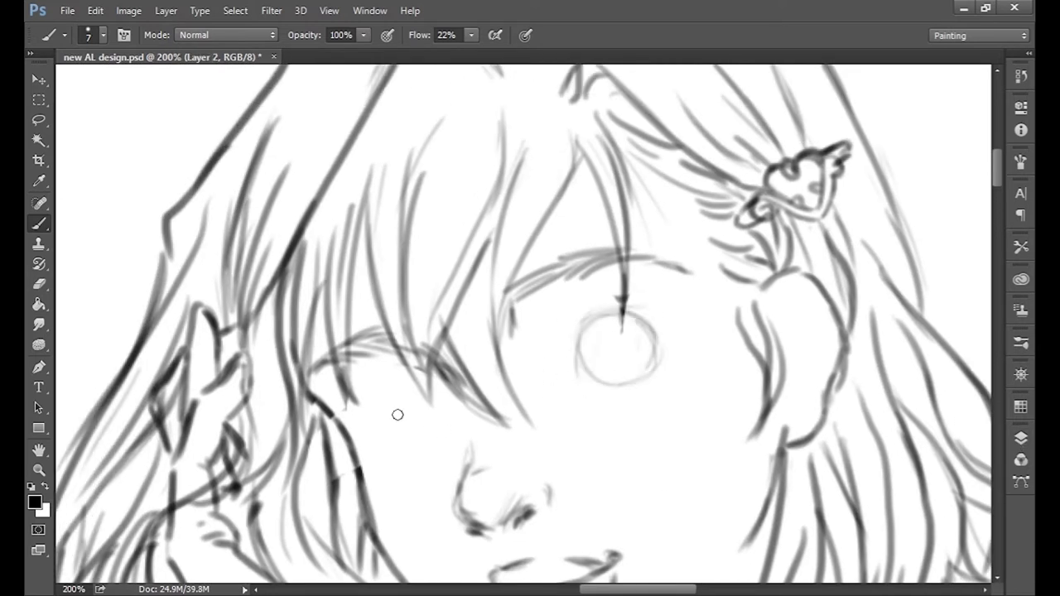
pyautogui.moveTo(398, 399)
pyautogui.mouseDown()
pyautogui.moveTo(439, 436)
pyautogui.moveTo(389, 451)
pyautogui.mouseUp()
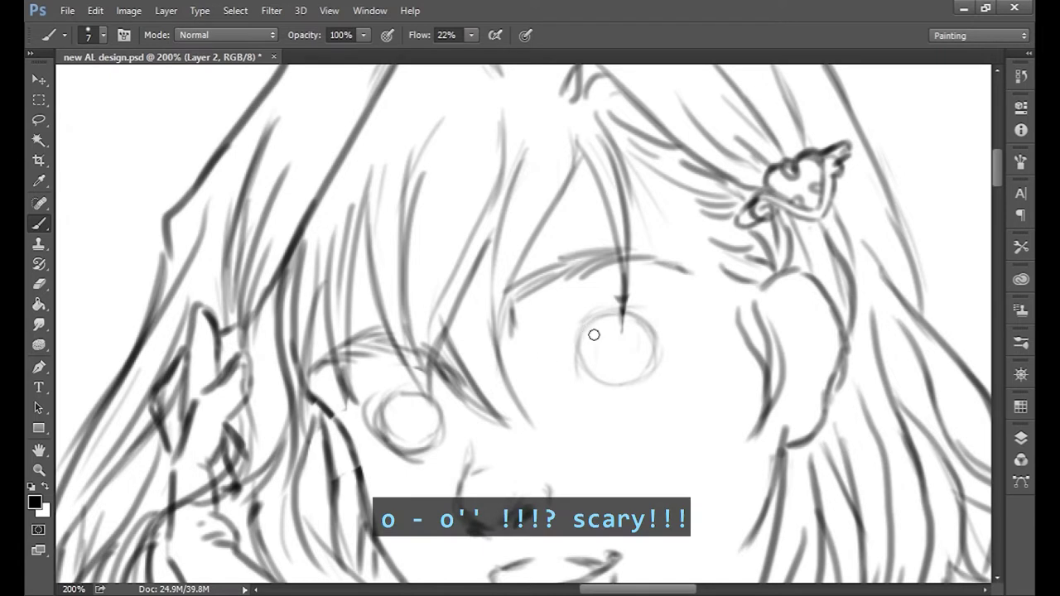
pyautogui.moveTo(578, 333)
pyautogui.mouseDown()
pyautogui.moveTo(643, 314)
pyautogui.moveTo(593, 319)
pyautogui.moveTo(705, 323)
pyautogui.moveTo(577, 337)
pyautogui.moveTo(670, 348)
pyautogui.moveTo(599, 391)
pyautogui.mouseUp()
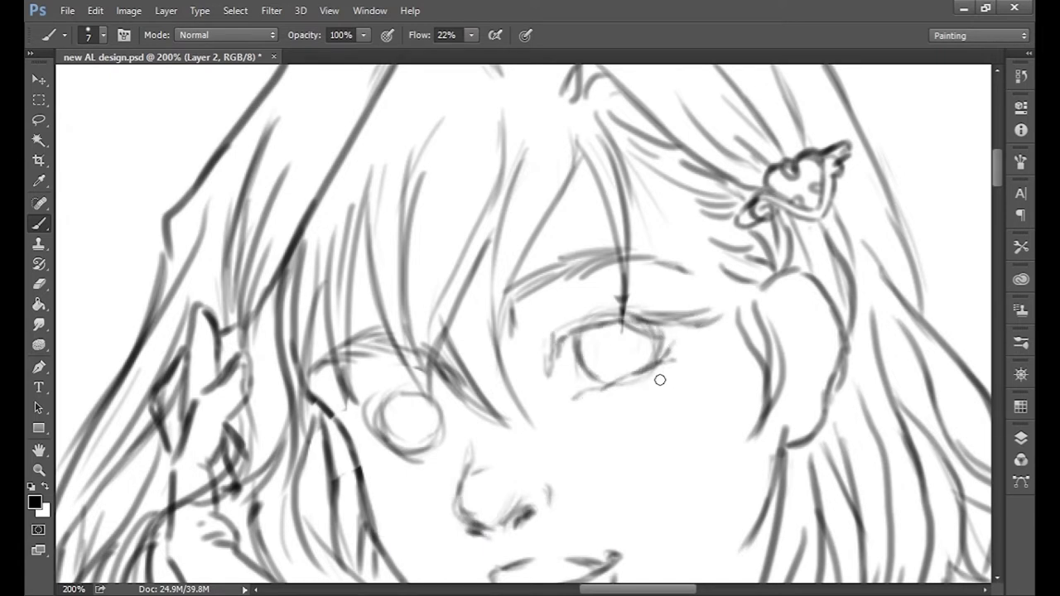
# Step: Draw the left eye's upper lid and lashes, darken its outline, and touch up the right eye's inner corner
pyautogui.moveTo(360, 399); pyautogui.dragTo(351, 421)
pyautogui.moveTo(429, 389); pyautogui.dragTo(308, 472)
pyautogui.moveTo(384, 412)
pyautogui.mouseDown()
pyautogui.moveTo(369, 461)
pyautogui.moveTo(431, 399)
pyautogui.moveTo(447, 432)
pyautogui.moveTo(375, 464)
pyautogui.mouseUp()
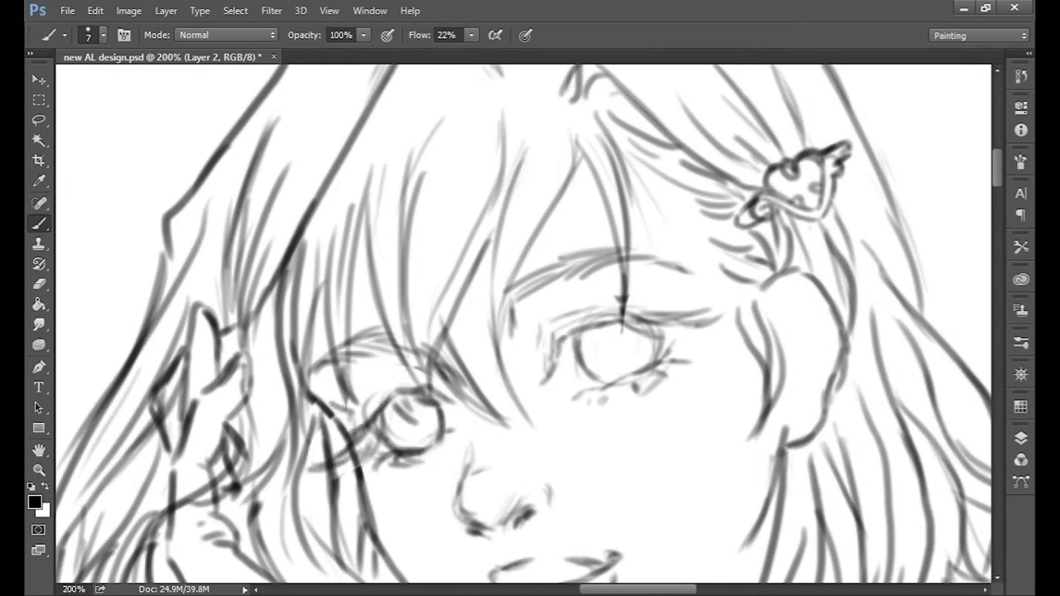
pyautogui.moveTo(447, 443); pyautogui.dragTo(356, 472)
pyautogui.moveTo(444, 408); pyautogui.dragTo(447, 436)
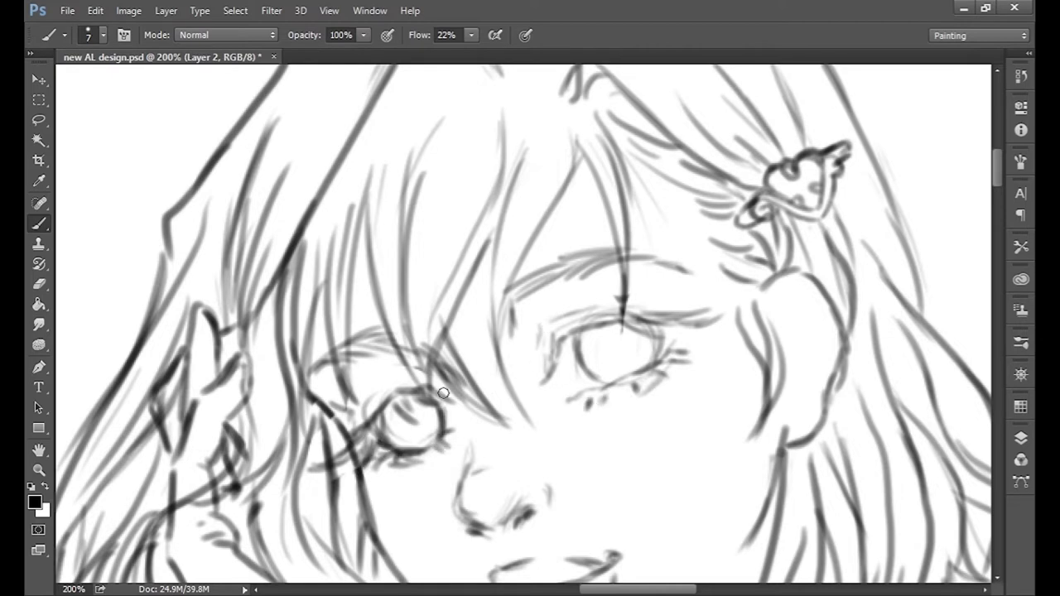
pyautogui.moveTo(414, 387); pyautogui.dragTo(354, 429)
pyautogui.moveTo(550, 330)
pyautogui.mouseDown()
pyautogui.moveTo(539, 358)
pyautogui.moveTo(636, 318)
pyautogui.moveTo(717, 326)
pyautogui.moveTo(610, 367)
pyautogui.mouseUp()
# Step: Lasso-select both new eyes together
pyautogui.scroll(-3, 610, 366)
pyautogui.scroll(1, 716, 323)
pyautogui.press('l')
pyautogui.moveTo(559, 398); pyautogui.dragTo(627, 358)
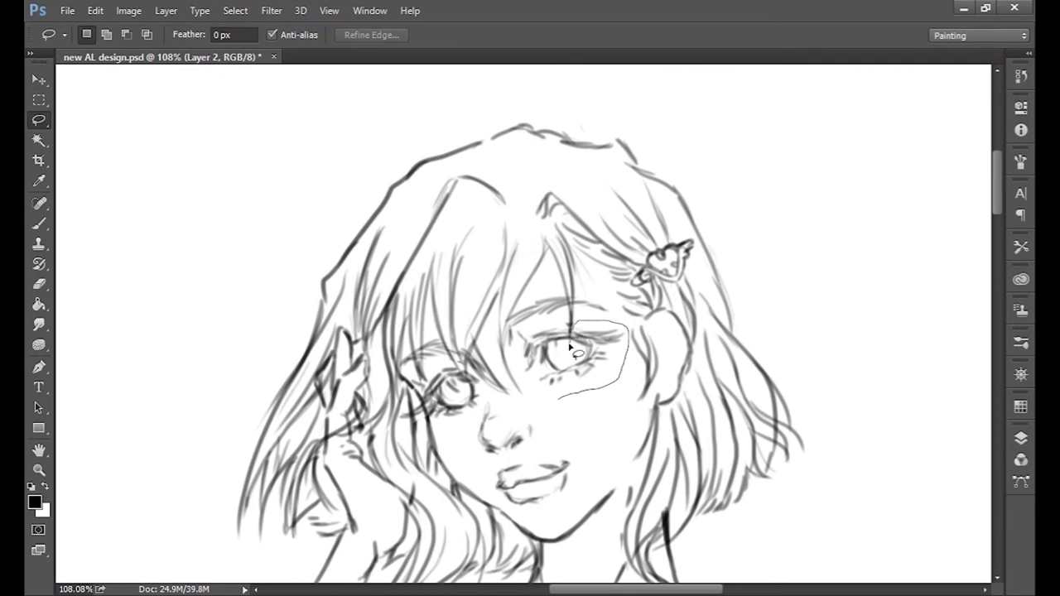
pyautogui.moveTo(515, 334); pyautogui.dragTo(518, 339)
pyautogui.scroll(3, 450, 431)
pyautogui.moveTo(430, 427); pyautogui.dragTo(500, 317)
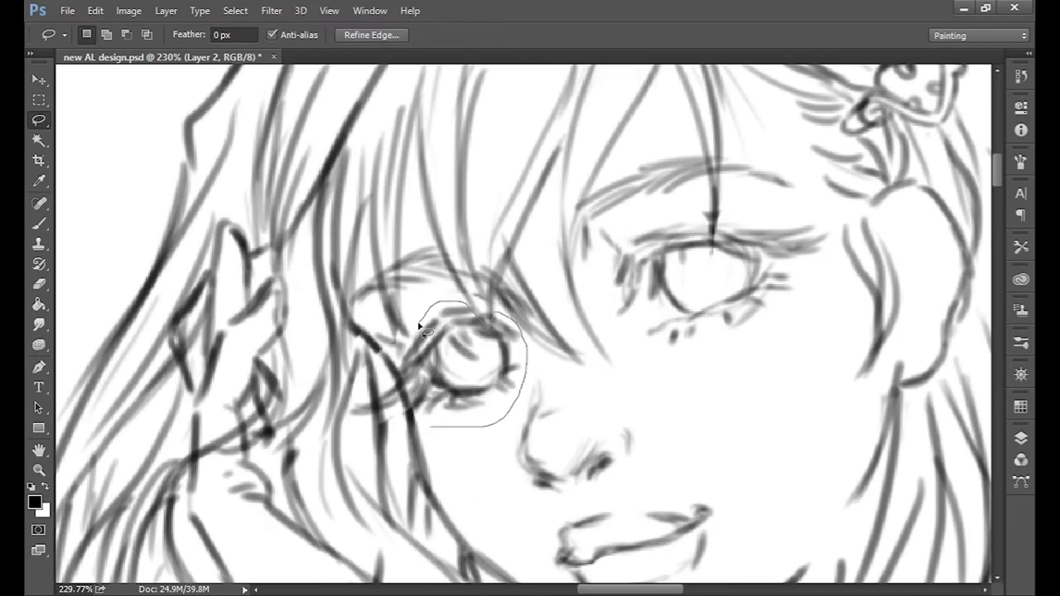
pyautogui.moveTo(392, 421); pyautogui.dragTo(407, 419)
pyautogui.press('shift')
pyautogui.moveTo(626, 330)
pyautogui.mouseDown()
pyautogui.moveTo(727, 224)
pyautogui.moveTo(615, 319)
pyautogui.moveTo(654, 348)
pyautogui.mouseUp()
# Step: Widen the eyes and rotate them about 2.92°, then darken the right eye's upper lid
pyautogui.hotkey('ctrl', 't')
pyautogui.scroll(-3, 439, 354)
pyautogui.moveTo(501, 355); pyautogui.dragTo(437, 355)
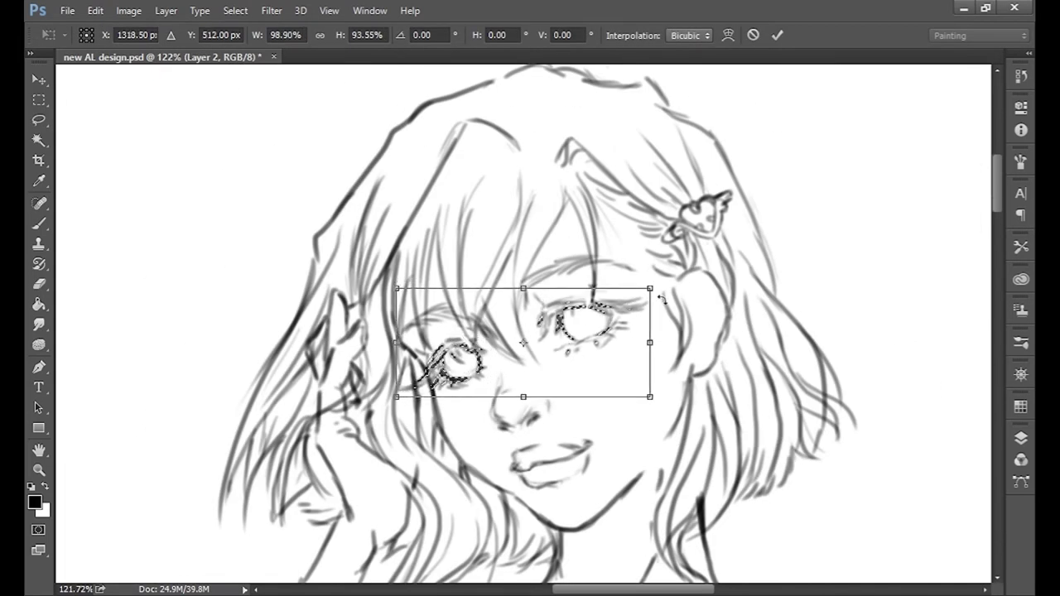
pyautogui.moveTo(659, 298)
pyautogui.mouseDown()
pyautogui.moveTo(662, 402)
pyautogui.moveTo(644, 409)
pyautogui.moveTo(654, 344)
pyautogui.mouseUp()
pyautogui.scroll(-2, 656, 345)
pyautogui.press('Return')
pyautogui.scroll(2, 674, 438)
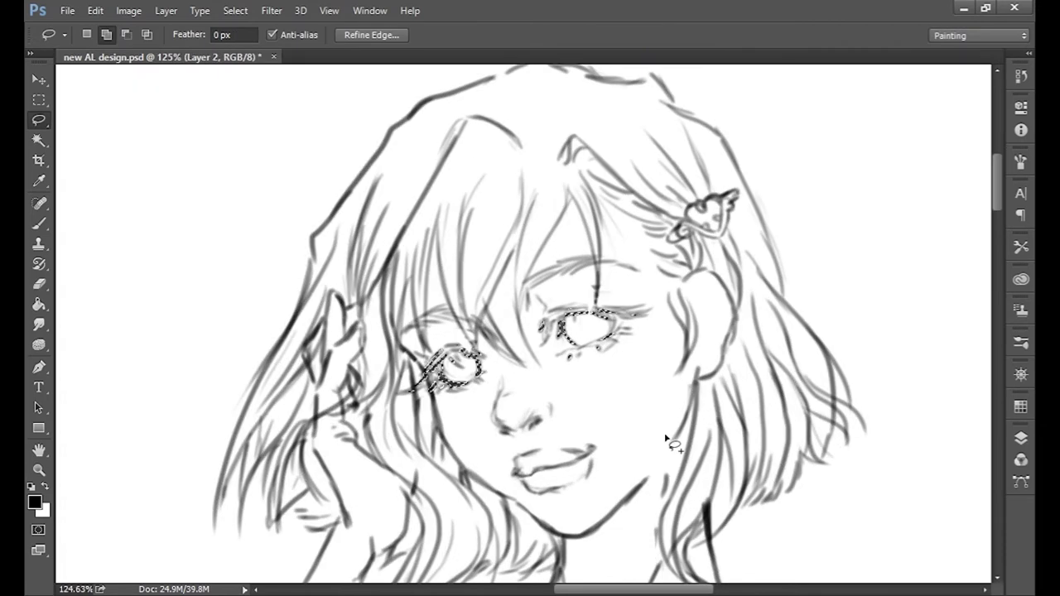
pyautogui.scroll(3, 554, 372)
pyautogui.press('b')
pyautogui.moveTo(645, 287); pyautogui.dragTo(622, 292)
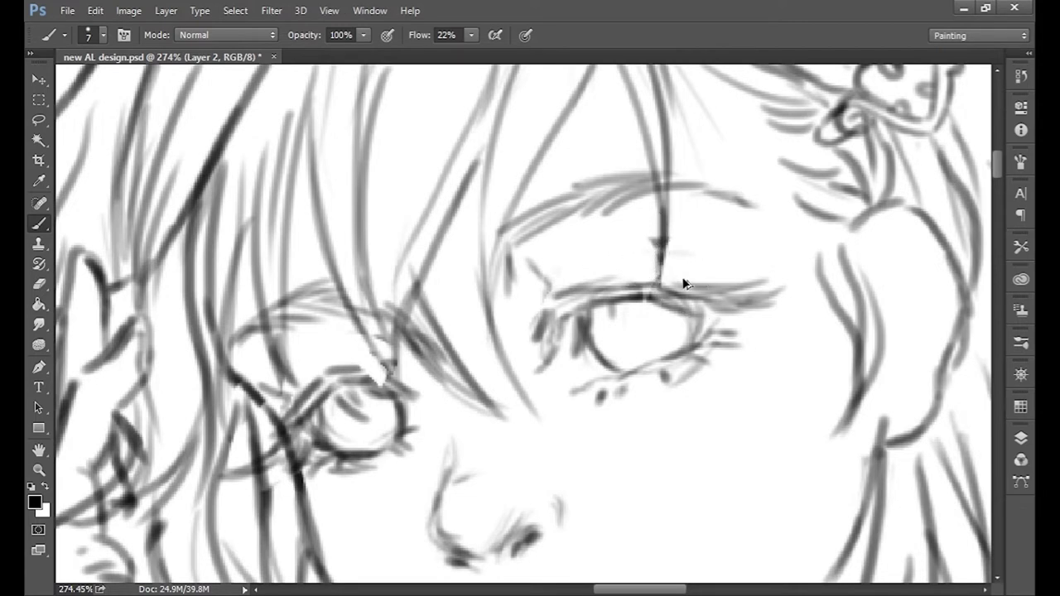
# Step: Reinforce the eyelid lines and lashes on the eye layer
pyautogui.moveTo(655, 245); pyautogui.dragTo(660, 277)
pyautogui.moveTo(563, 321); pyautogui.dragTo(537, 371)
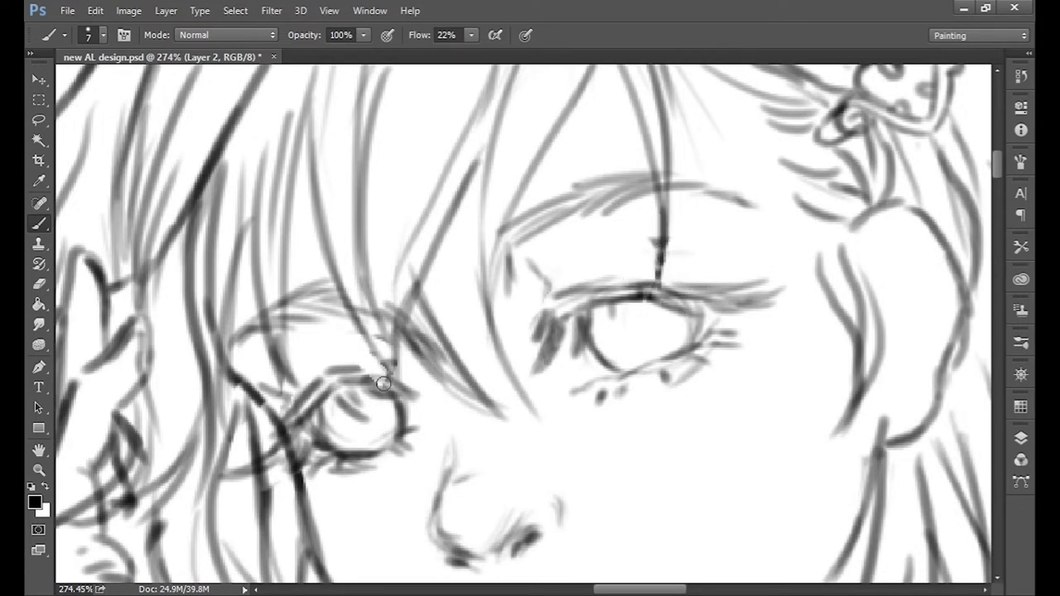
pyautogui.moveTo(367, 373); pyautogui.dragTo(414, 392)
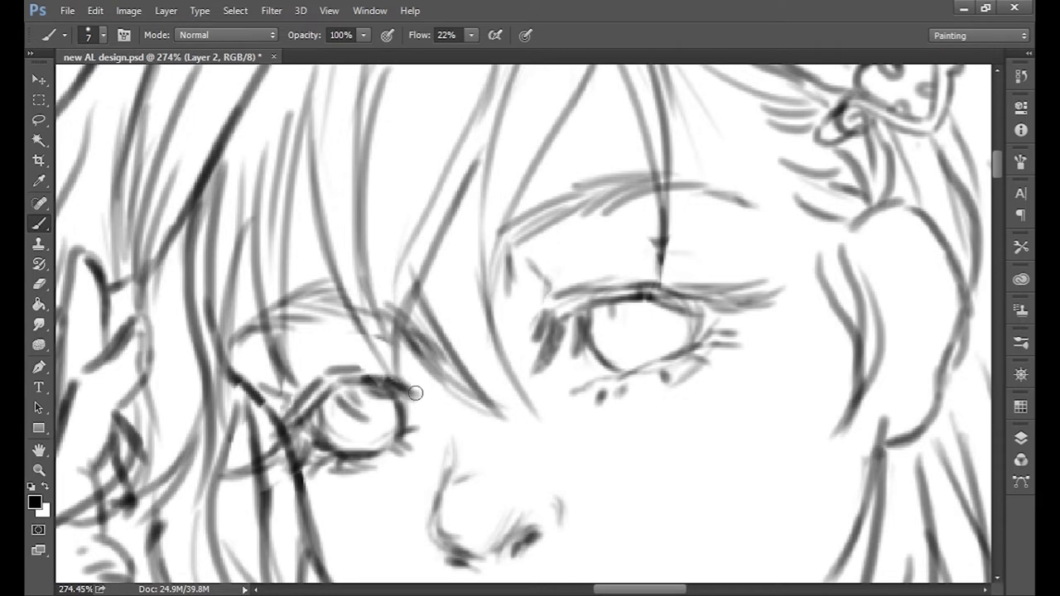
# Step: On the line art layer, darken the line below the brow and the long hair strands over the face
pyautogui.hotkey('alt', ']')
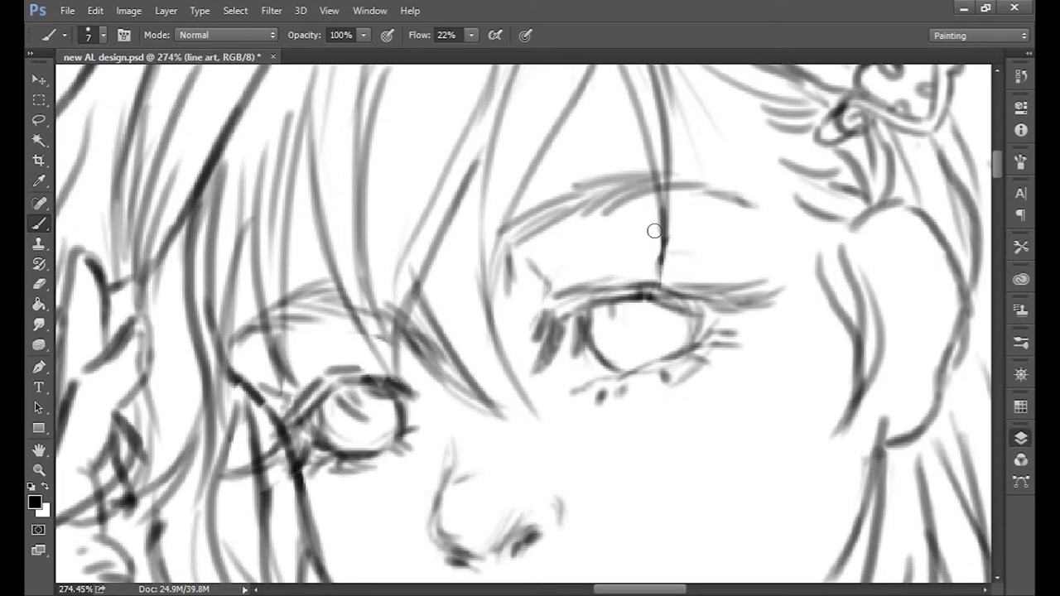
pyautogui.moveTo(654, 231); pyautogui.dragTo(660, 258)
pyautogui.moveTo(398, 279); pyautogui.dragTo(402, 328)
pyautogui.scroll(-3, 546, 306)
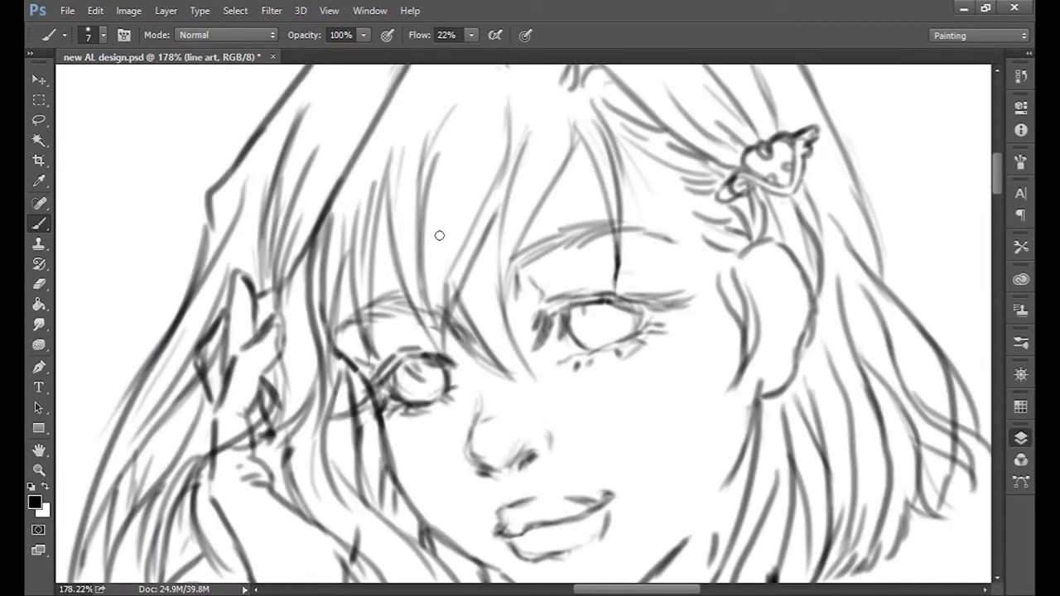
pyautogui.moveTo(348, 348); pyautogui.dragTo(374, 135)
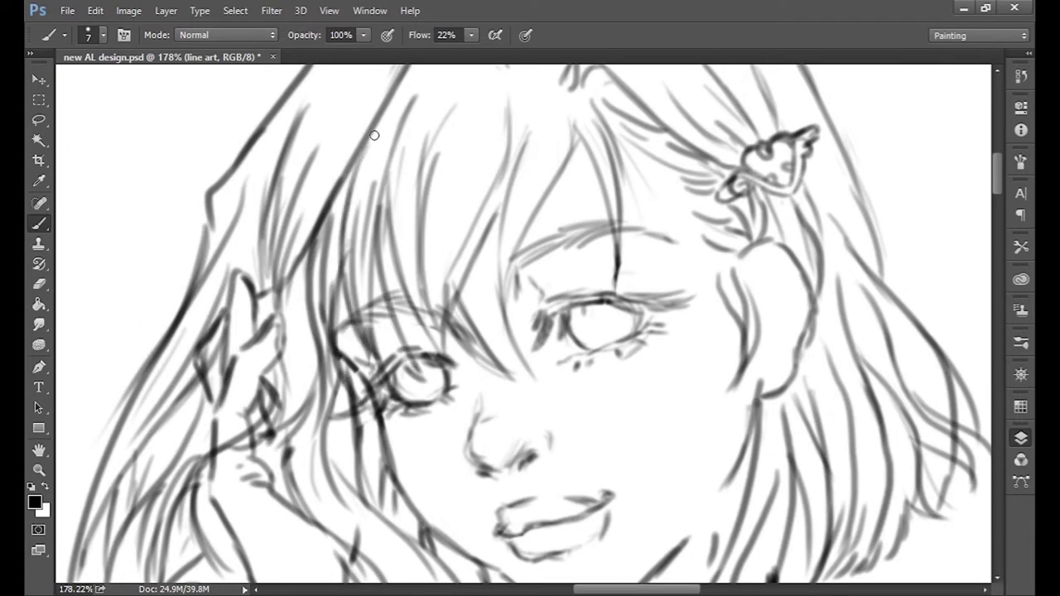
pyautogui.scroll(-3, 570, 342)
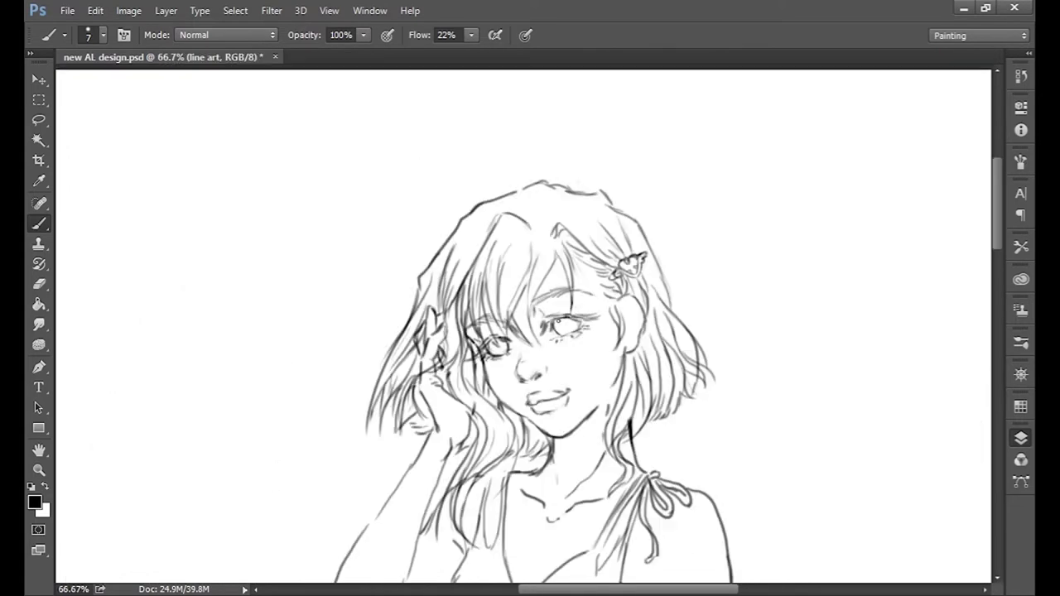
pyautogui.scroll(2, 560, 319)
pyautogui.scroll(3, 646, 348)
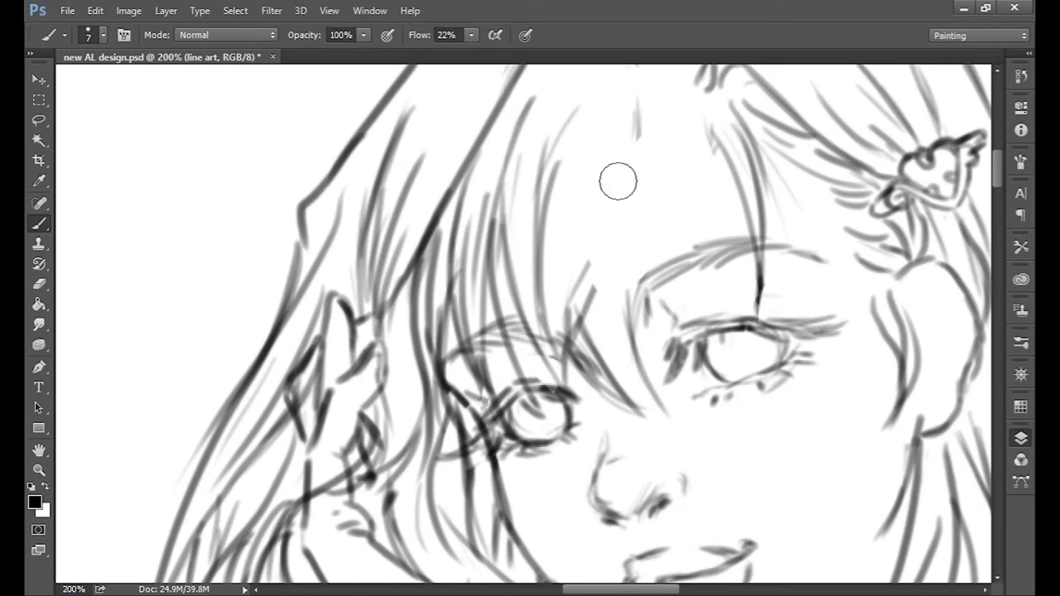
# Step: Paint out the old hair strands over the forehead and left eye
pyautogui.moveTo(453, 248)
pyautogui.mouseDown()
pyautogui.moveTo(438, 312)
pyautogui.moveTo(456, 287)
pyautogui.moveTo(594, 355)
pyautogui.moveTo(633, 399)
pyautogui.moveTo(497, 390)
pyautogui.moveTo(466, 343)
pyautogui.mouseUp()
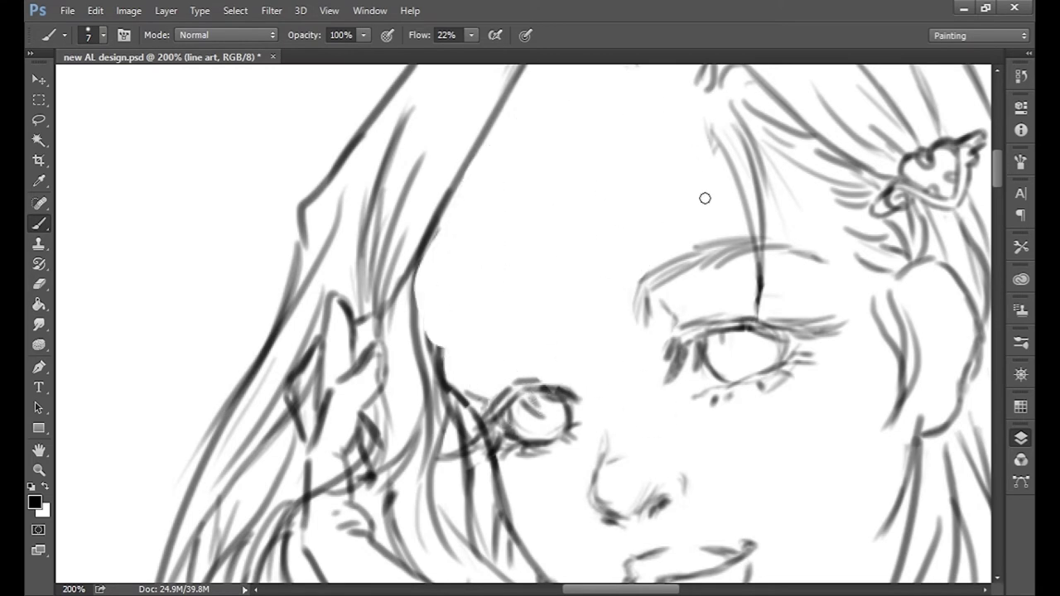
pyautogui.scroll(-2, 703, 196)
pyautogui.moveTo(744, 267)
pyautogui.mouseDown()
pyautogui.moveTo(517, 304)
pyautogui.moveTo(533, 366)
pyautogui.mouseUp()
pyautogui.moveTo(503, 319); pyautogui.dragTo(437, 406)
# Step: Draw thin new fringe strands sweeping from the hairline over the forehead and left eye
pyautogui.moveTo(458, 294); pyautogui.dragTo(410, 481)
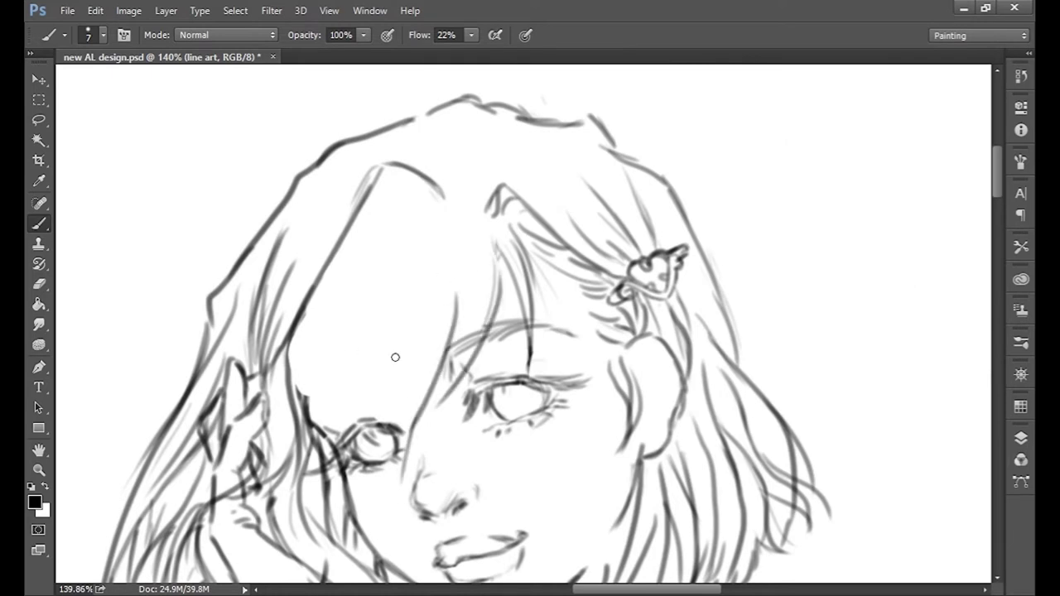
pyautogui.moveTo(401, 291); pyautogui.dragTo(400, 440)
pyautogui.moveTo(416, 245); pyautogui.dragTo(396, 330)
pyautogui.moveTo(385, 274); pyautogui.dragTo(322, 422)
pyautogui.moveTo(344, 267); pyautogui.dragTo(302, 447)
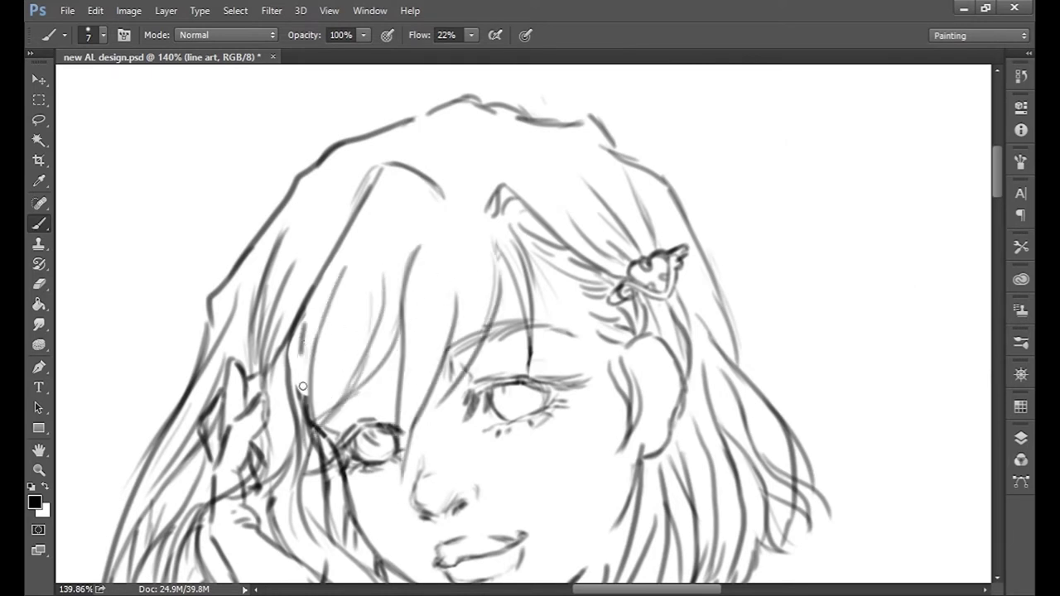
pyautogui.moveTo(312, 323); pyautogui.dragTo(296, 412)
pyautogui.moveTo(436, 243); pyautogui.dragTo(404, 377)
pyautogui.moveTo(454, 333); pyautogui.dragTo(456, 337)
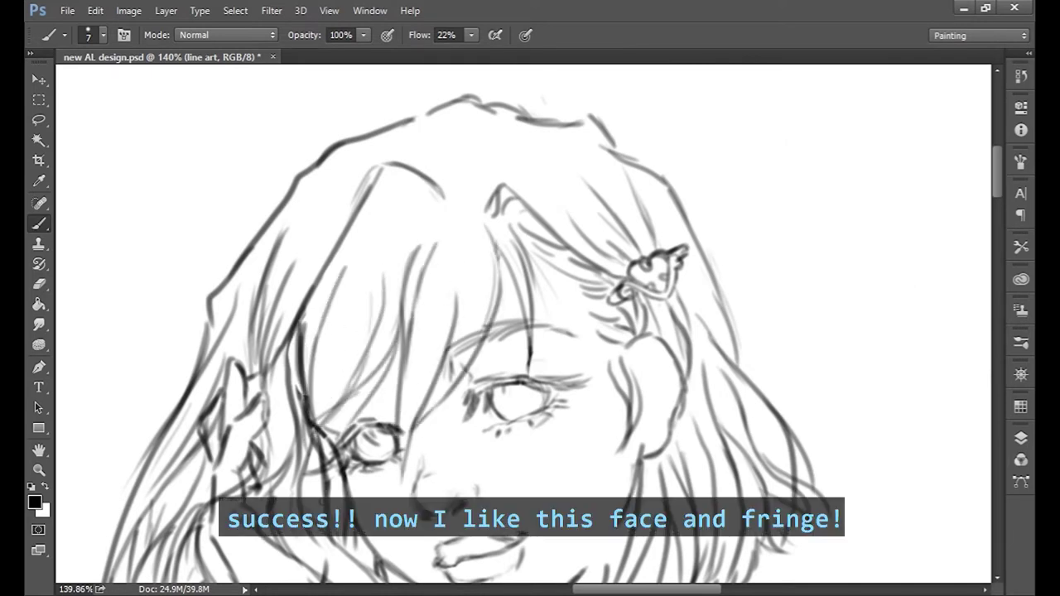
# Step: Zoom out and add a long strand on the right and thin strands to the upper-left hair
pyautogui.hotkey('ctrl', '-')
pyautogui.moveTo(703, 276); pyautogui.dragTo(777, 365)
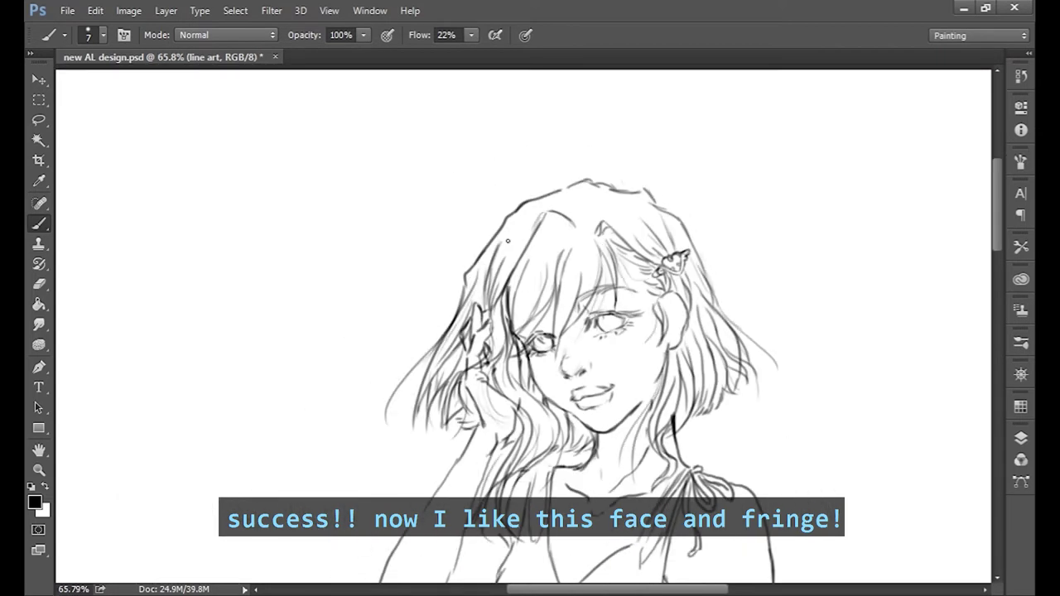
pyautogui.moveTo(553, 189); pyautogui.dragTo(437, 275)
pyautogui.moveTo(502, 221); pyautogui.dragTo(449, 308)
pyautogui.moveTo(648, 182); pyautogui.dragTo(424, 239)
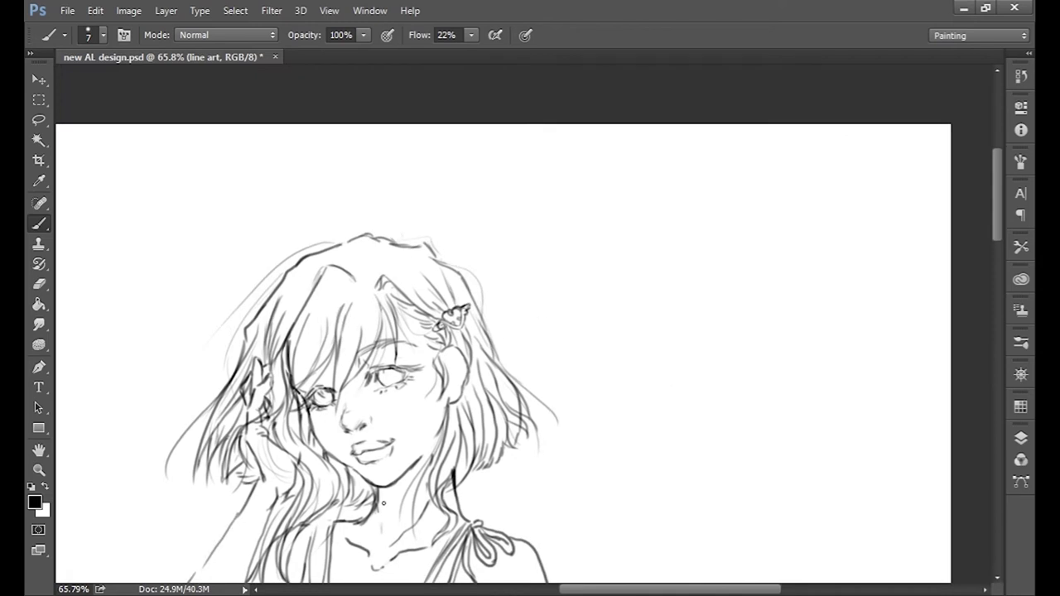
# Step: Erase the hair lines beside the neck and over the shoulder
pyautogui.scroll(5, 368, 456)
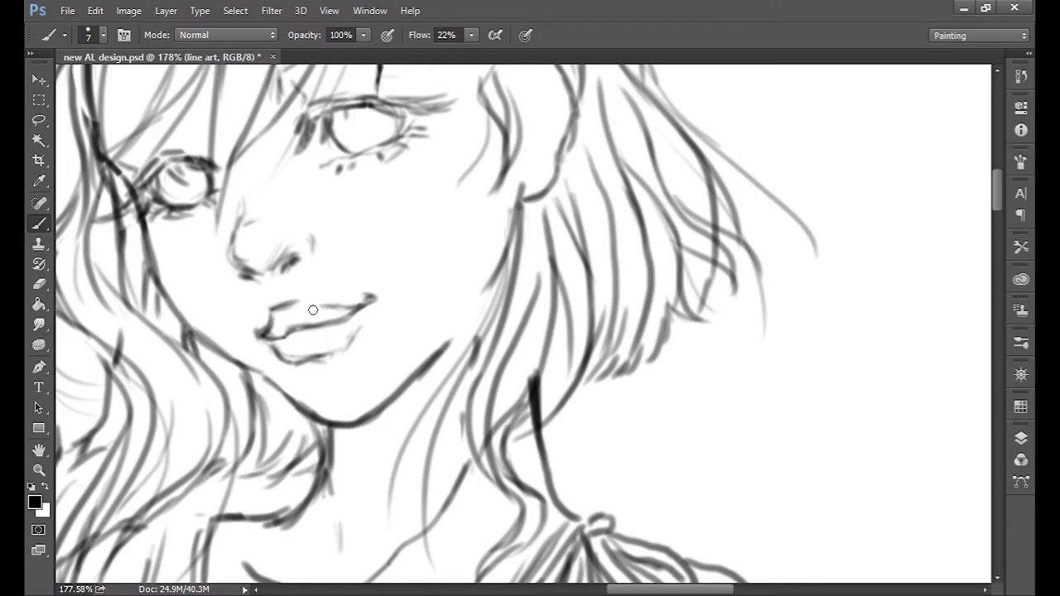
pyautogui.moveTo(298, 328); pyautogui.dragTo(388, 414)
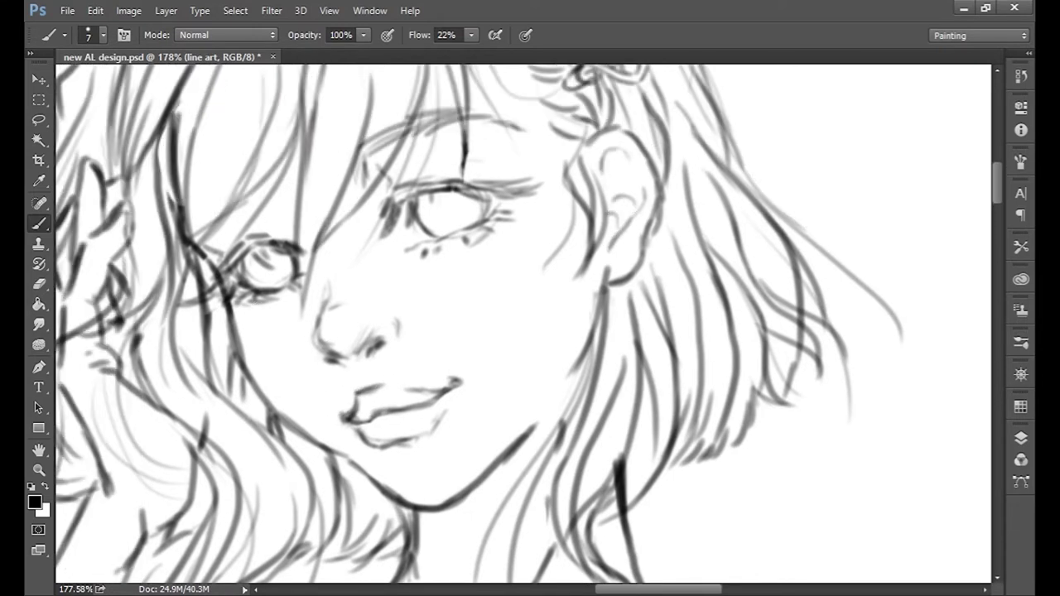
pyautogui.moveTo(524, 468); pyautogui.dragTo(727, 144)
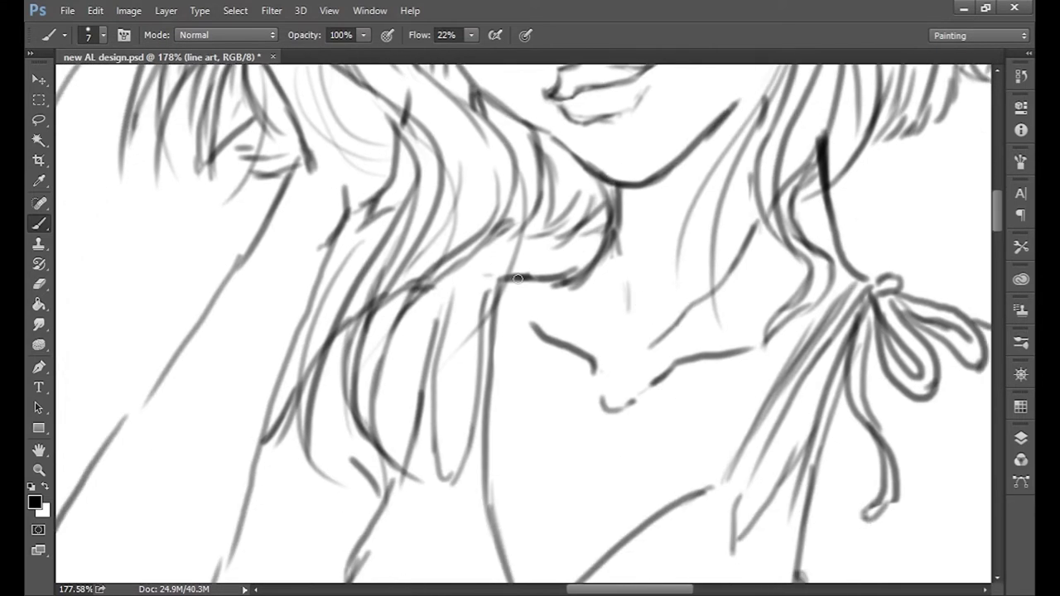
pyautogui.press('e')
pyautogui.moveTo(379, 322)
pyautogui.mouseDown()
pyautogui.moveTo(439, 262)
pyautogui.moveTo(373, 312)
pyautogui.mouseUp()
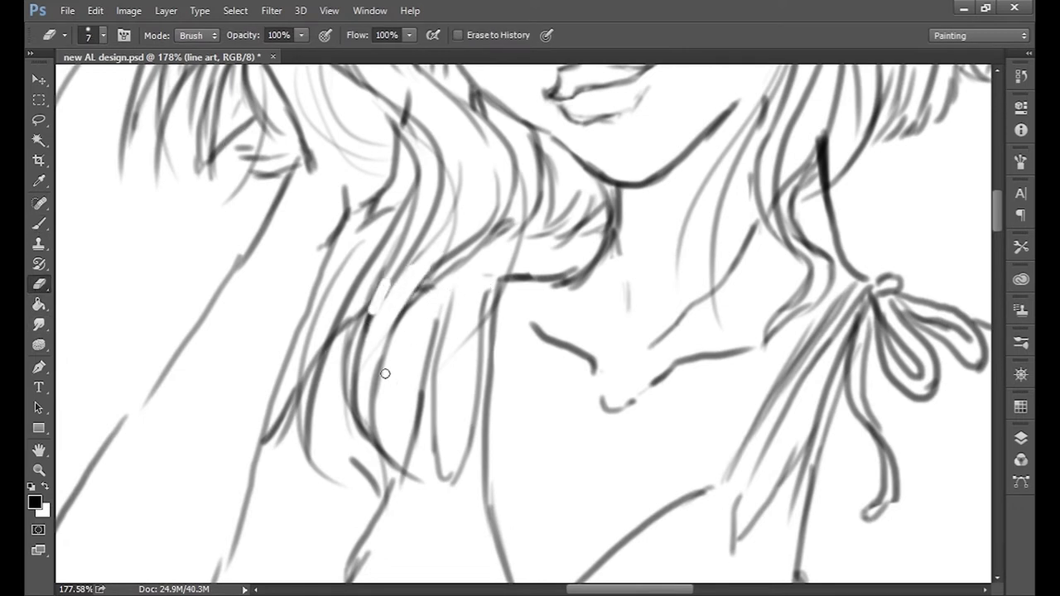
pyautogui.moveTo(357, 253)
pyautogui.mouseDown()
pyautogui.moveTo(291, 394)
pyautogui.moveTo(303, 437)
pyautogui.moveTo(334, 465)
pyautogui.mouseUp()
# Step: Redraw the neck hair strands with curling ends reaching past the collarbone
pyautogui.press('b')
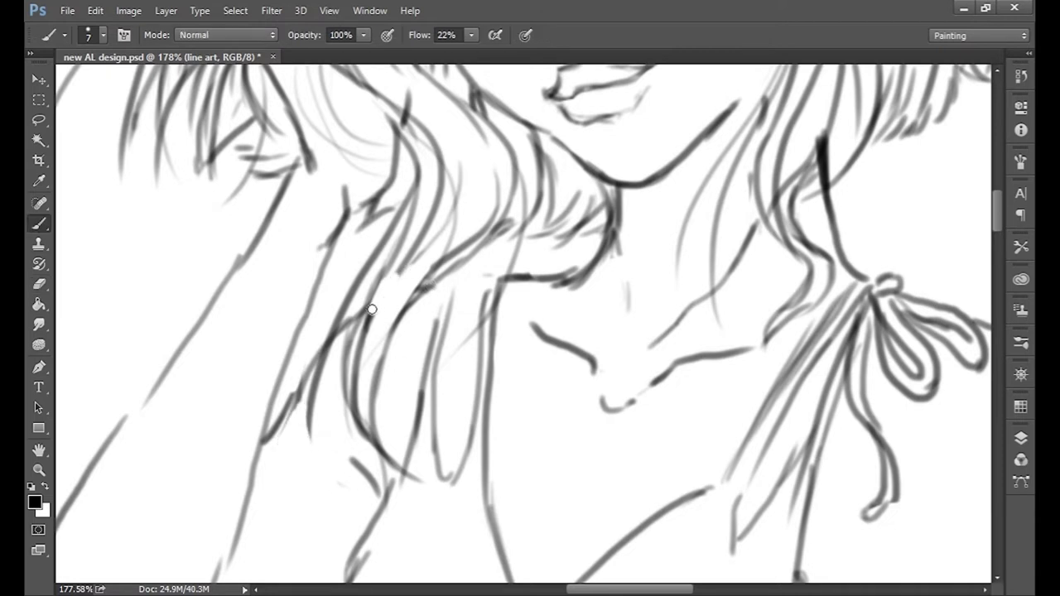
pyautogui.moveTo(401, 268); pyautogui.dragTo(361, 340)
pyautogui.moveTo(409, 232); pyautogui.dragTo(348, 355)
pyautogui.moveTo(436, 265); pyautogui.dragTo(379, 368)
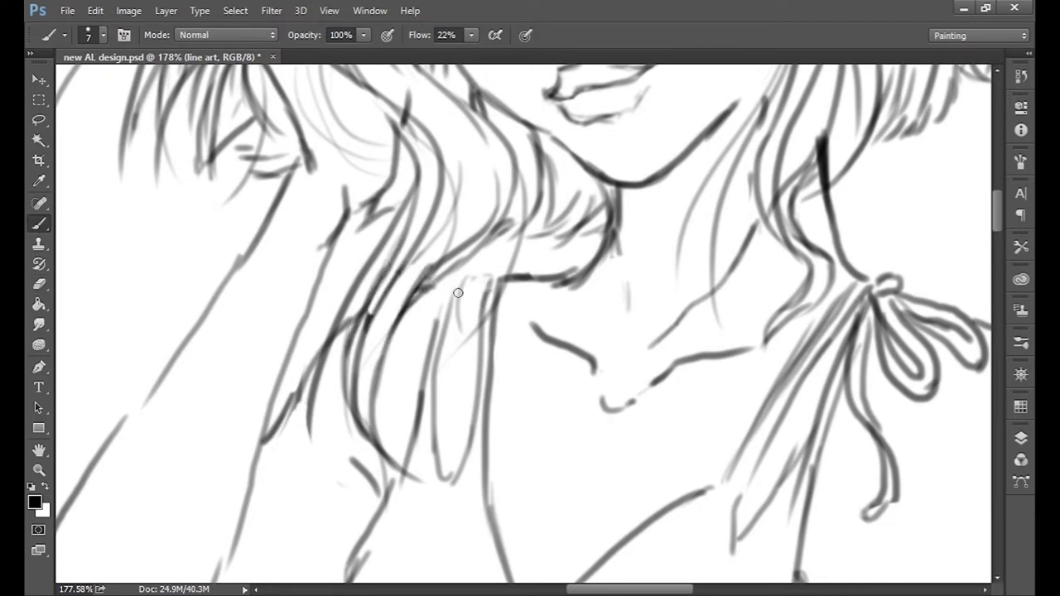
pyautogui.moveTo(457, 293)
pyautogui.mouseDown()
pyautogui.moveTo(481, 278)
pyautogui.moveTo(419, 354)
pyautogui.moveTo(407, 314)
pyautogui.moveTo(386, 442)
pyautogui.mouseUp()
pyautogui.moveTo(426, 348); pyautogui.dragTo(436, 315)
# Step: Darken the neck and shoulder line, the dress's V-neck, and the right hair strand
pyautogui.scroll(-2, 338, 349)
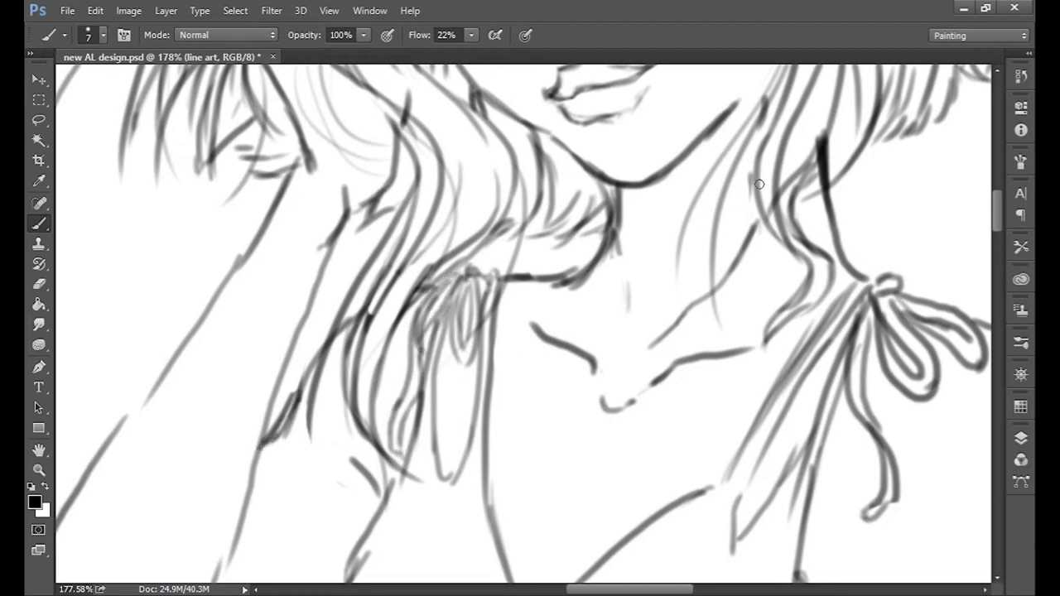
pyautogui.scroll(-4, 338, 349)
pyautogui.scroll(4, 568, 556)
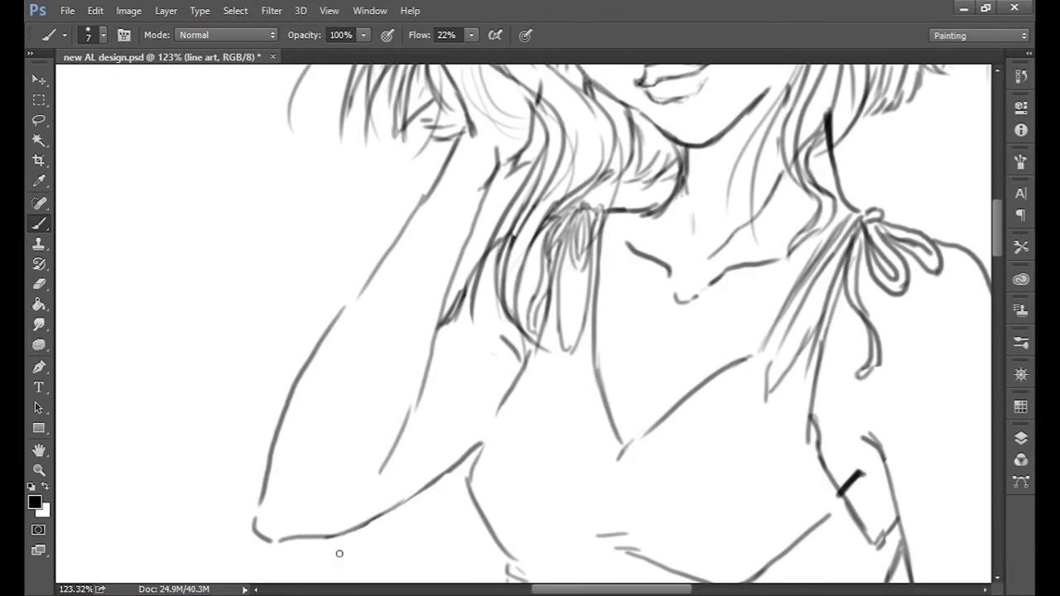
pyautogui.moveTo(505, 398); pyautogui.dragTo(467, 490)
pyautogui.moveTo(528, 366); pyautogui.dragTo(464, 480)
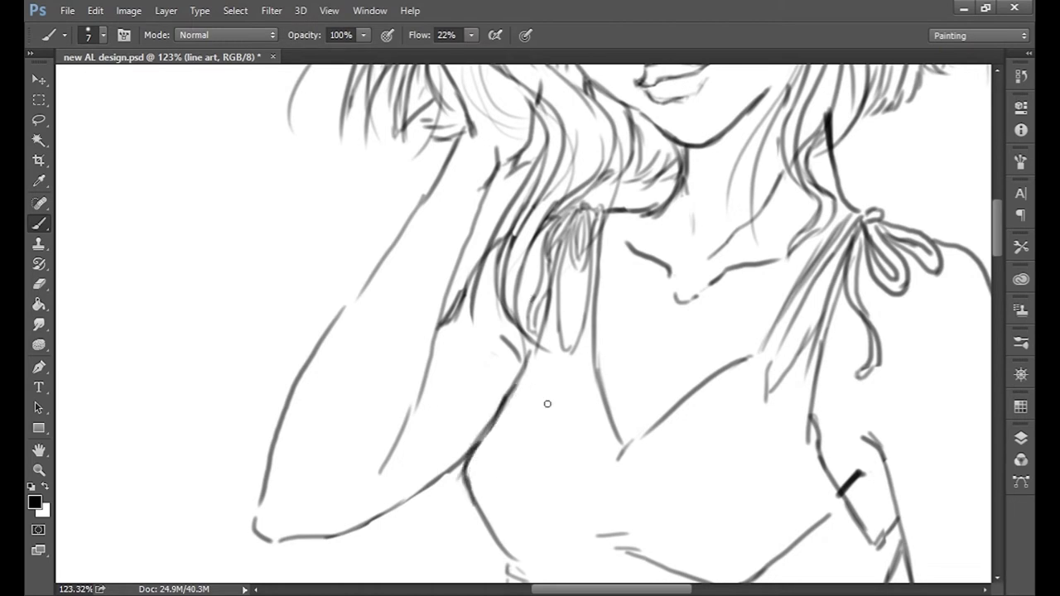
pyautogui.moveTo(652, 438); pyautogui.dragTo(613, 472)
pyautogui.moveTo(588, 397); pyautogui.dragTo(576, 361)
pyautogui.moveTo(566, 382); pyautogui.dragTo(550, 366)
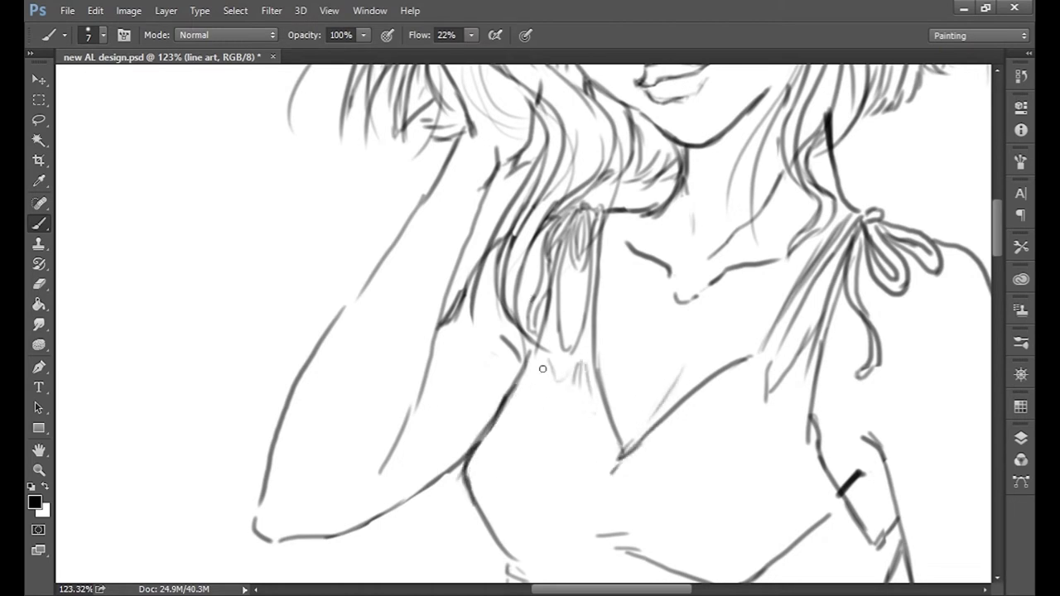
pyautogui.scroll(5, 827, 343)
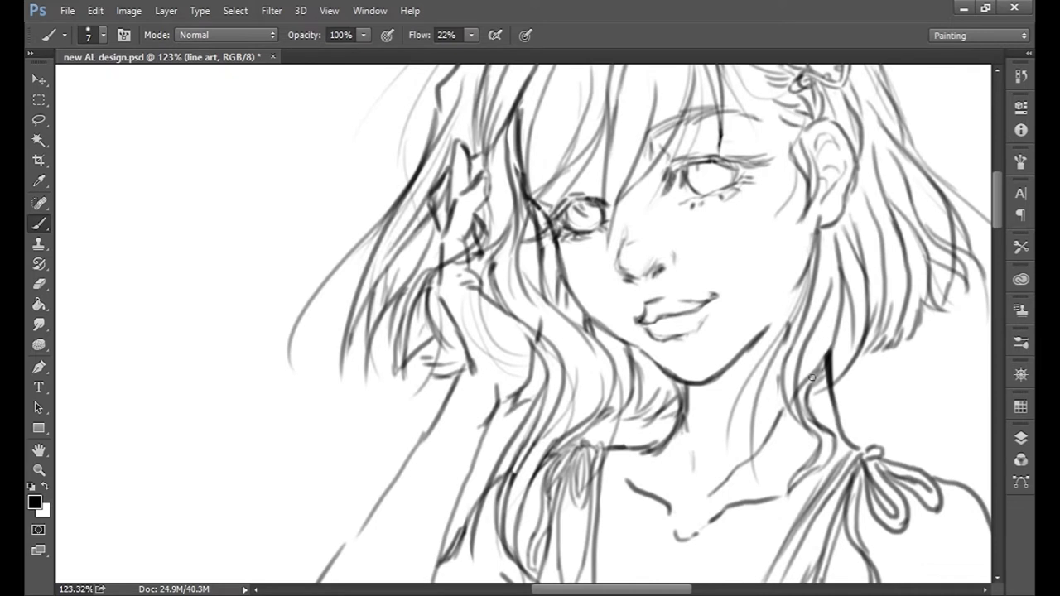
pyautogui.moveTo(835, 339)
pyautogui.mouseDown()
pyautogui.moveTo(808, 388)
pyautogui.moveTo(792, 489)
pyautogui.mouseUp()
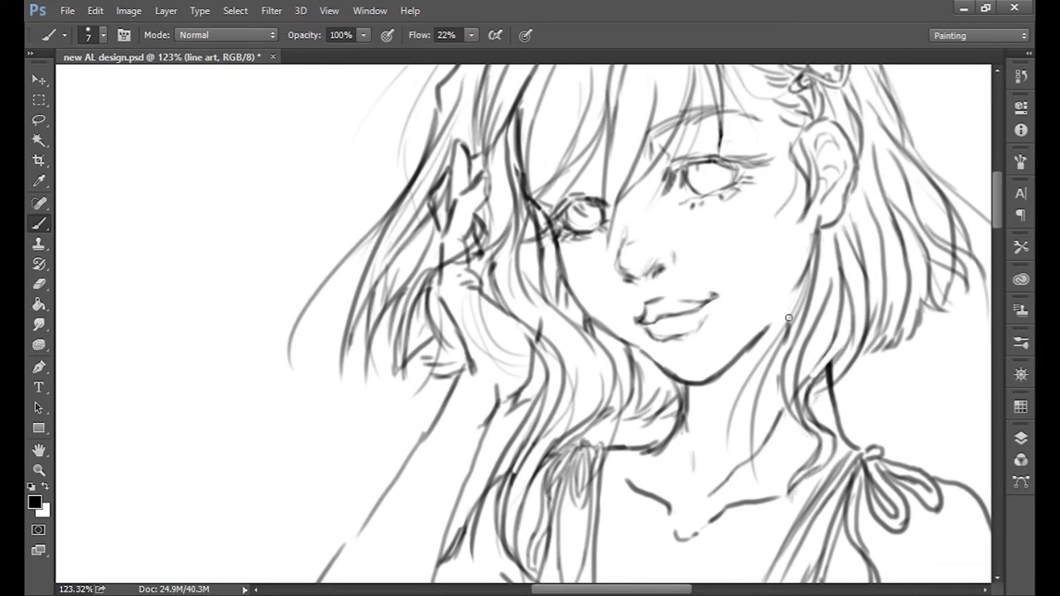
# Step: Paint a first yellow stroke over the front hair on the colour layer
pyautogui.scroll(3, 788, 318)
pyautogui.hscroll(4, 637, 357)
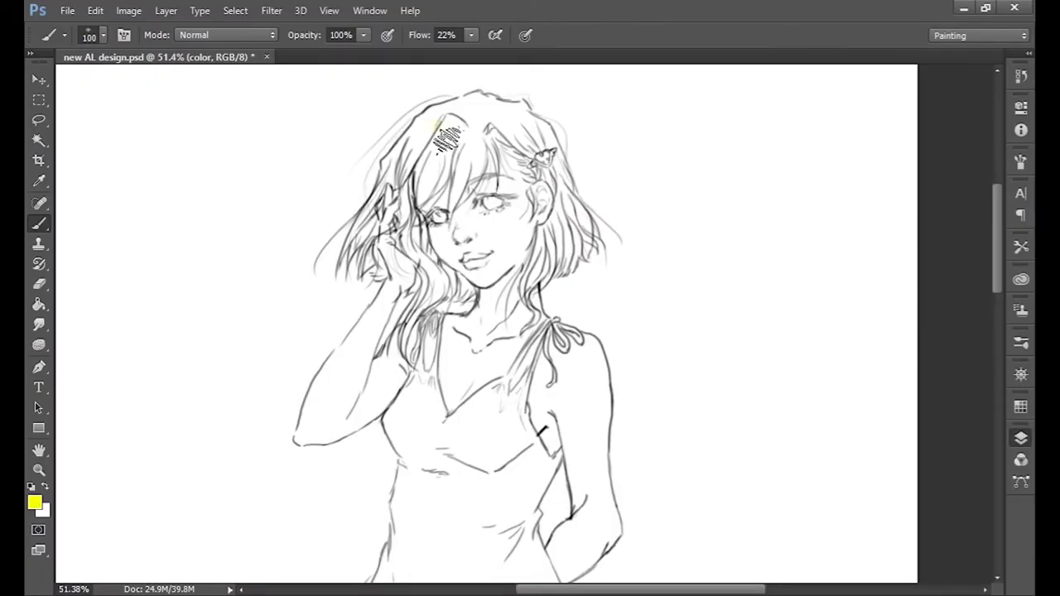
pyautogui.moveTo(447, 139); pyautogui.dragTo(414, 190)
# Step: With a smaller brush, fill the front, left, upper and lower hair with yellow
pyautogui.press('[')
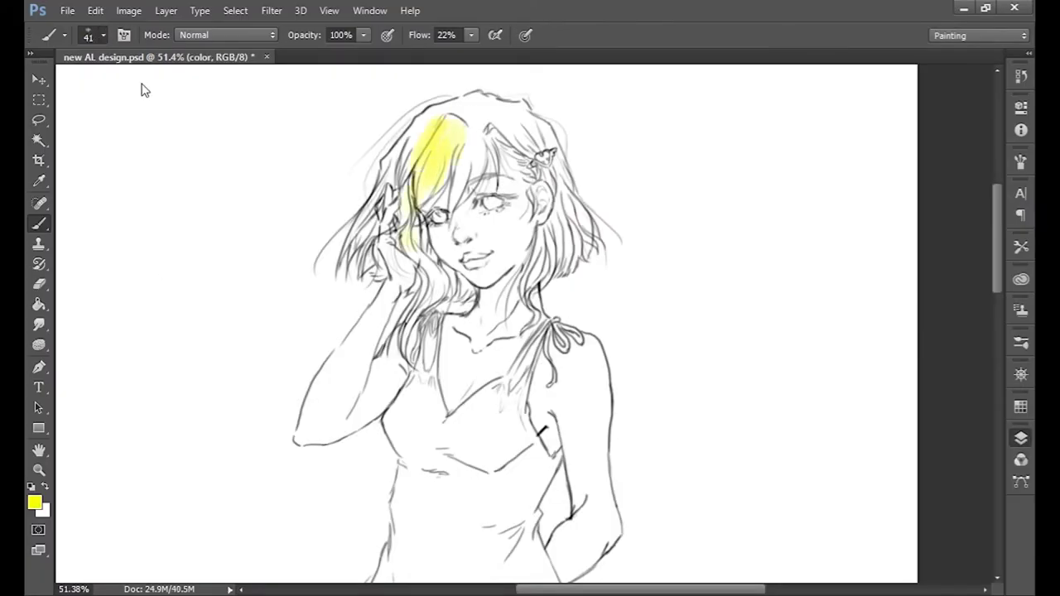
pyautogui.scroll(3, 448, 207)
pyautogui.moveTo(439, 149)
pyautogui.mouseDown()
pyautogui.moveTo(426, 222)
pyautogui.moveTo(378, 237)
pyautogui.moveTo(322, 314)
pyautogui.moveTo(364, 389)
pyautogui.moveTo(344, 462)
pyautogui.moveTo(367, 425)
pyautogui.moveTo(350, 350)
pyautogui.moveTo(414, 135)
pyautogui.moveTo(435, 273)
pyautogui.mouseUp()
pyautogui.moveTo(344, 463); pyautogui.dragTo(348, 438)
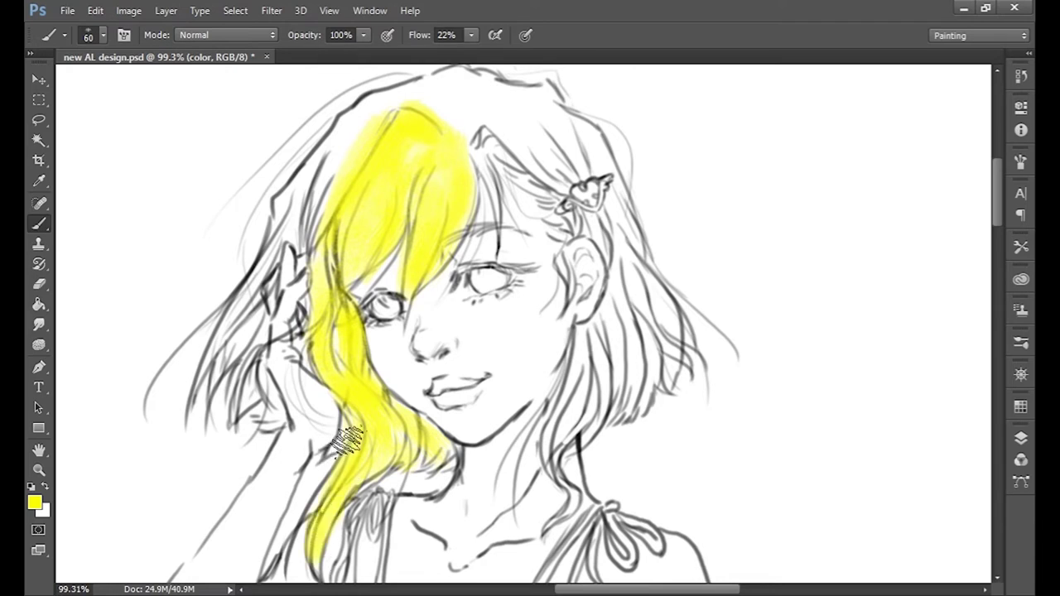
pyautogui.moveTo(296, 249)
pyautogui.mouseDown()
pyautogui.moveTo(279, 249)
pyautogui.moveTo(248, 401)
pyautogui.moveTo(254, 319)
pyautogui.mouseUp()
pyautogui.moveTo(414, 79)
pyautogui.mouseDown()
pyautogui.moveTo(595, 147)
pyautogui.moveTo(525, 114)
pyautogui.moveTo(549, 106)
pyautogui.moveTo(572, 276)
pyautogui.moveTo(567, 480)
pyautogui.moveTo(627, 284)
pyautogui.moveTo(580, 414)
pyautogui.mouseUp()
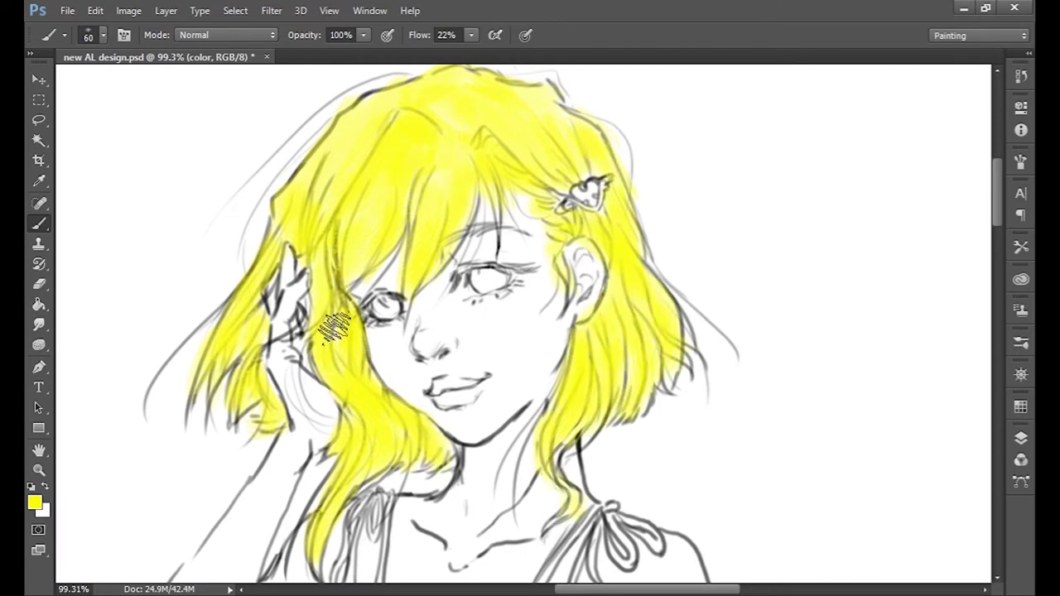
# Step: Make the line art show through the yellow and deepen the upper hair
pyautogui.hotkey('shift', 'alt', 'm')
pyautogui.press('i')
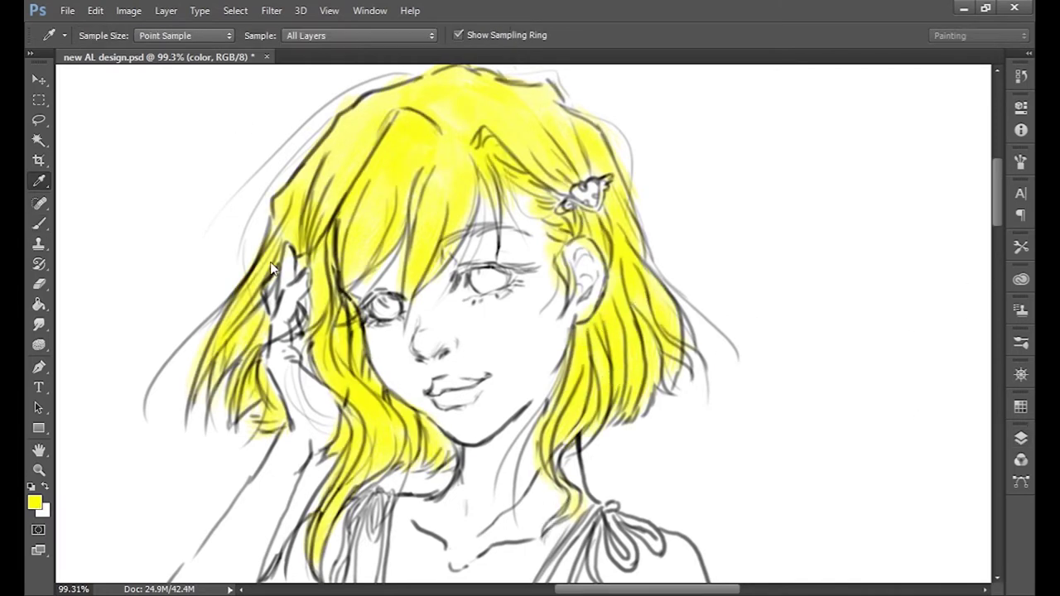
pyautogui.press('b')
pyautogui.moveTo(414, 120); pyautogui.dragTo(373, 191)
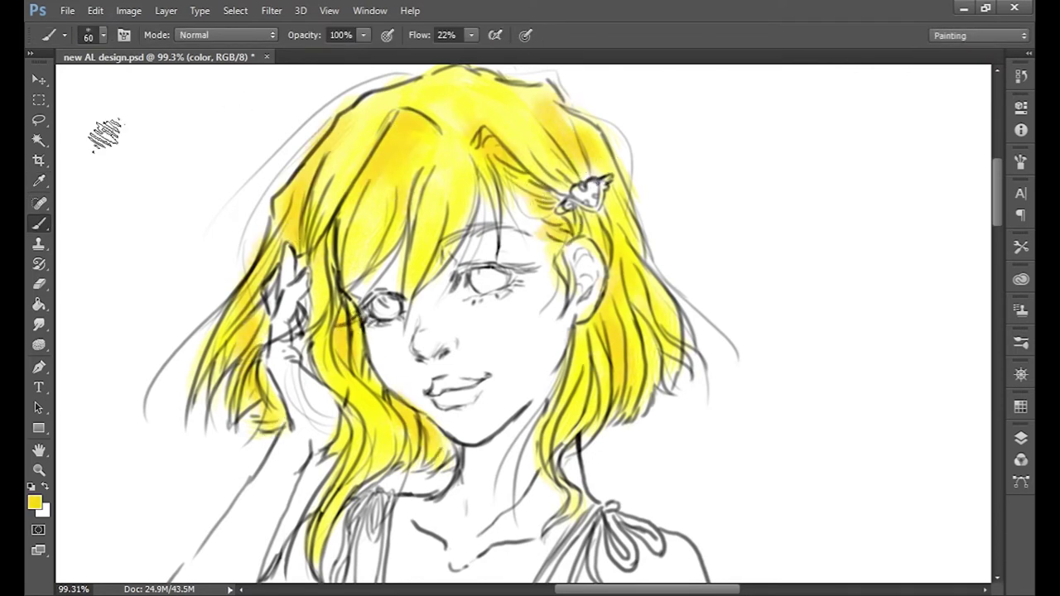
# Step: Paint two stacked yellow test swatches beside the head
pyautogui.moveTo(100, 125); pyautogui.dragTo(120, 144)
pyautogui.press('b')
pyautogui.moveTo(91, 219)
pyautogui.mouseDown()
pyautogui.moveTo(130, 260)
pyautogui.moveTo(104, 278)
pyautogui.mouseUp()
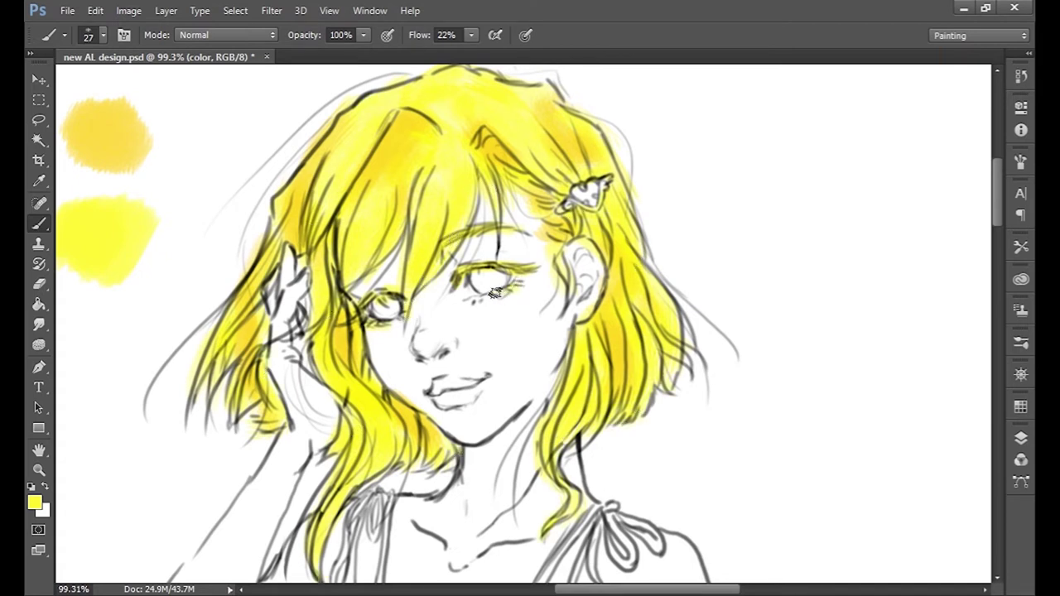
# Step: Pick pale peach and brush it over the nose, cheeks, mouth, jaw and neck
pyautogui.keyDown('alt'); pyautogui.click(472, 339); pyautogui.keyUp('alt')
pyautogui.moveTo(384, 336); pyautogui.dragTo(447, 356)
pyautogui.moveTo(422, 315); pyautogui.dragTo(485, 365)
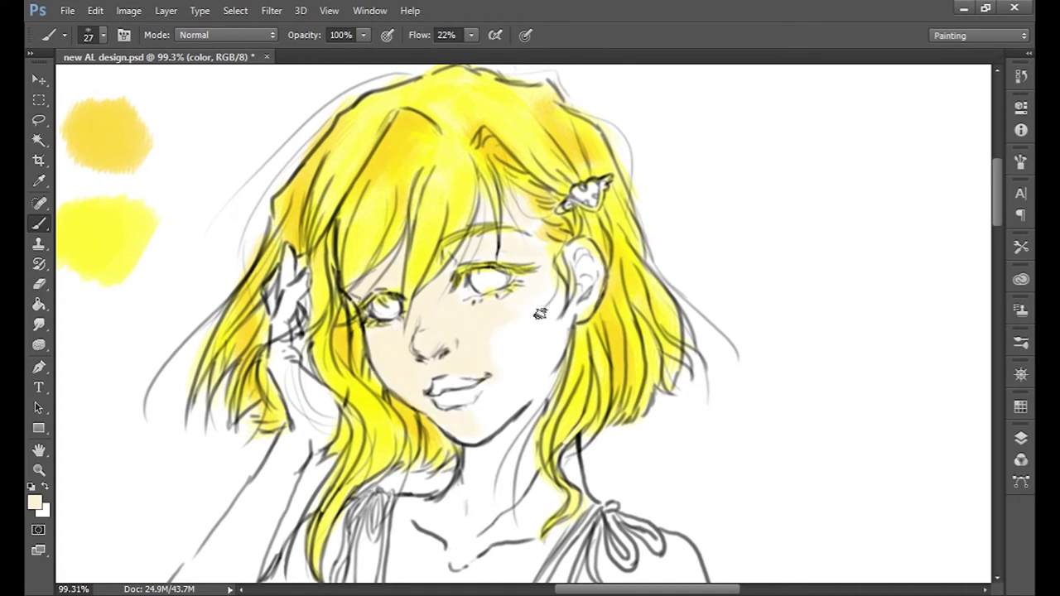
pyautogui.moveTo(581, 269); pyautogui.dragTo(547, 364)
pyautogui.moveTo(530, 302)
pyautogui.mouseDown()
pyautogui.moveTo(505, 414)
pyautogui.moveTo(472, 472)
pyautogui.moveTo(556, 502)
pyautogui.mouseUp()
# Step: Fill the chest, V-neckline, raised hand, shoulders and left upper arm with skin tone
pyautogui.moveTo(415, 515); pyautogui.dragTo(426, 572)
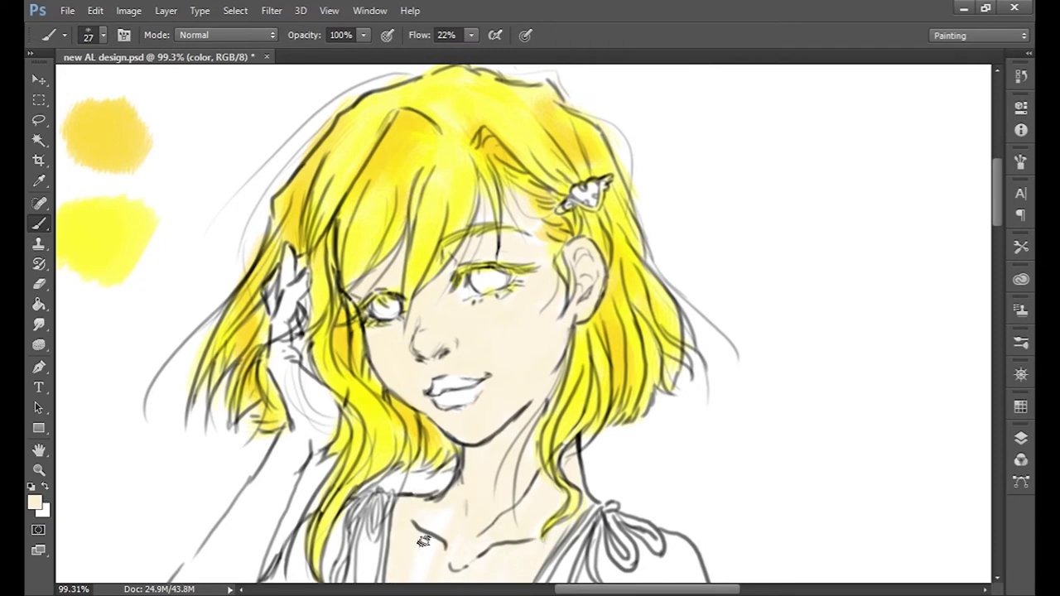
pyautogui.scroll(-3, 515, 156)
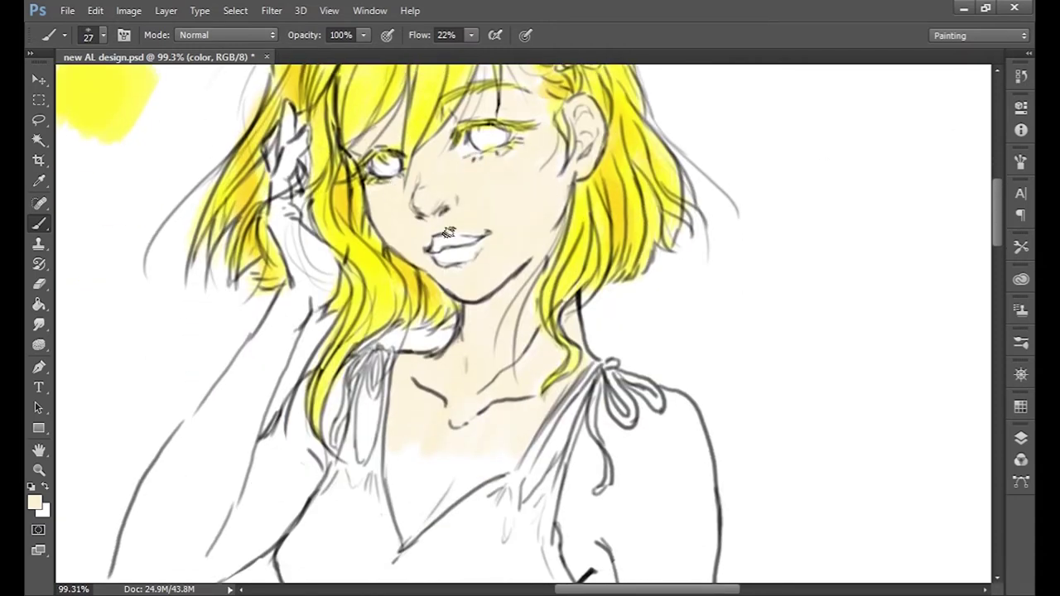
pyautogui.moveTo(397, 460); pyautogui.dragTo(406, 521)
pyautogui.moveTo(464, 455); pyautogui.dragTo(416, 524)
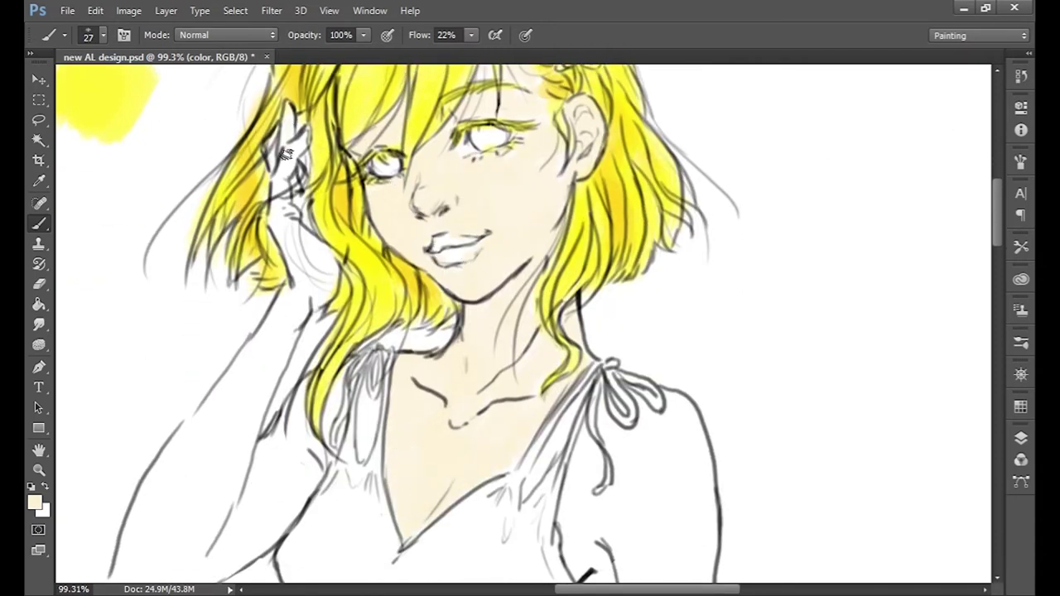
pyautogui.moveTo(290, 179)
pyautogui.mouseDown()
pyautogui.moveTo(302, 277)
pyautogui.moveTo(261, 439)
pyautogui.mouseUp()
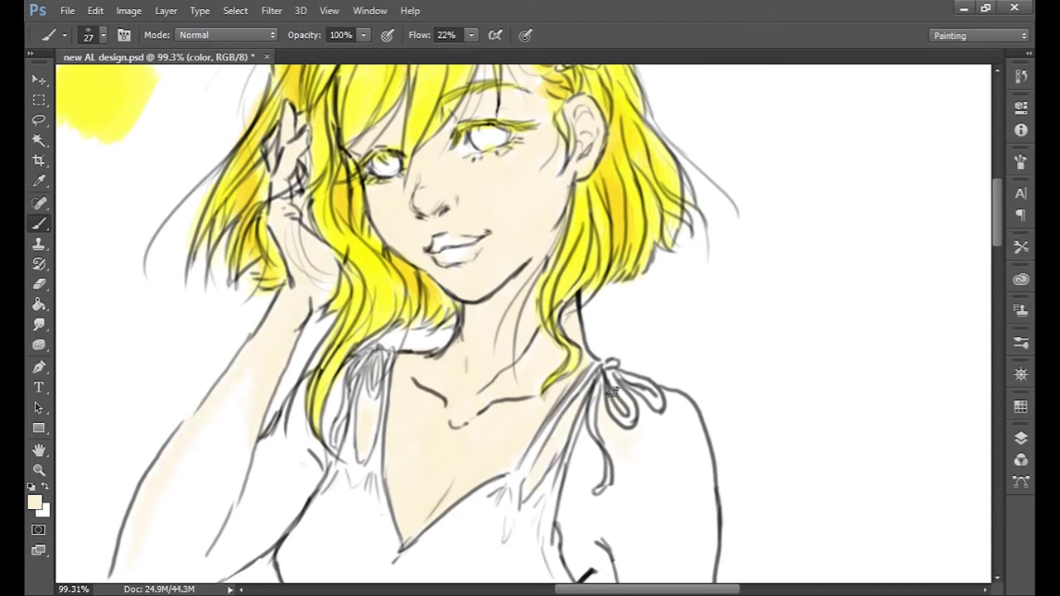
pyautogui.moveTo(590, 456); pyautogui.dragTo(702, 454)
pyautogui.moveTo(637, 414); pyautogui.dragTo(704, 456)
pyautogui.moveTo(344, 439)
pyautogui.mouseDown()
pyautogui.moveTo(213, 473)
pyautogui.moveTo(284, 342)
pyautogui.moveTo(206, 532)
pyautogui.mouseUp()
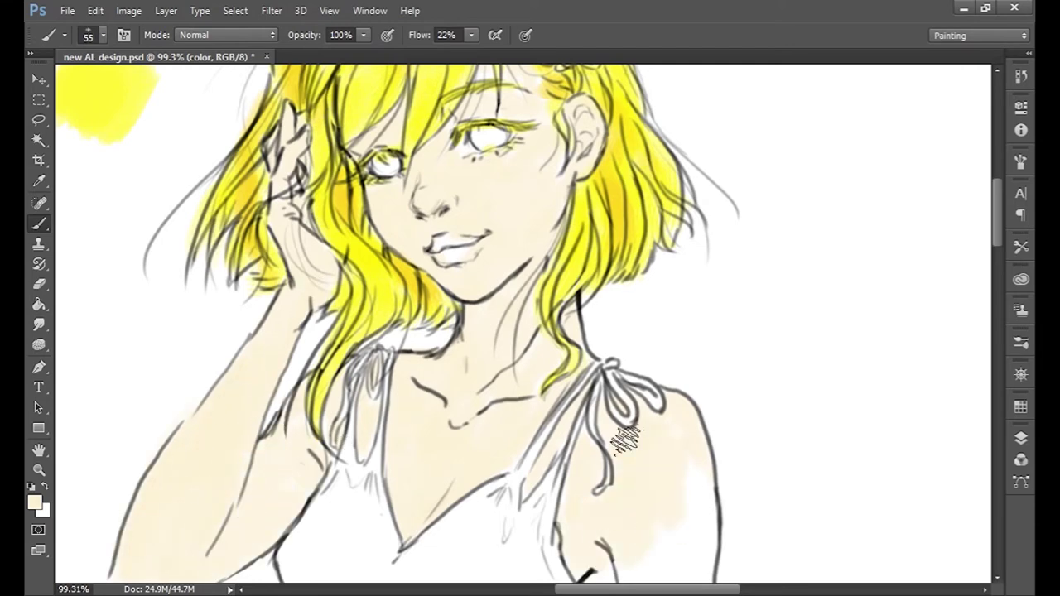
# Step: Colour the thighs and legs with skin tone down to the sock tops
pyautogui.moveTo(625, 441); pyautogui.dragTo(696, 572)
pyautogui.scroll(-8, 662, 497)
pyautogui.scroll(-3, 189, 236)
pyautogui.moveTo(621, 269); pyautogui.dragTo(698, 426)
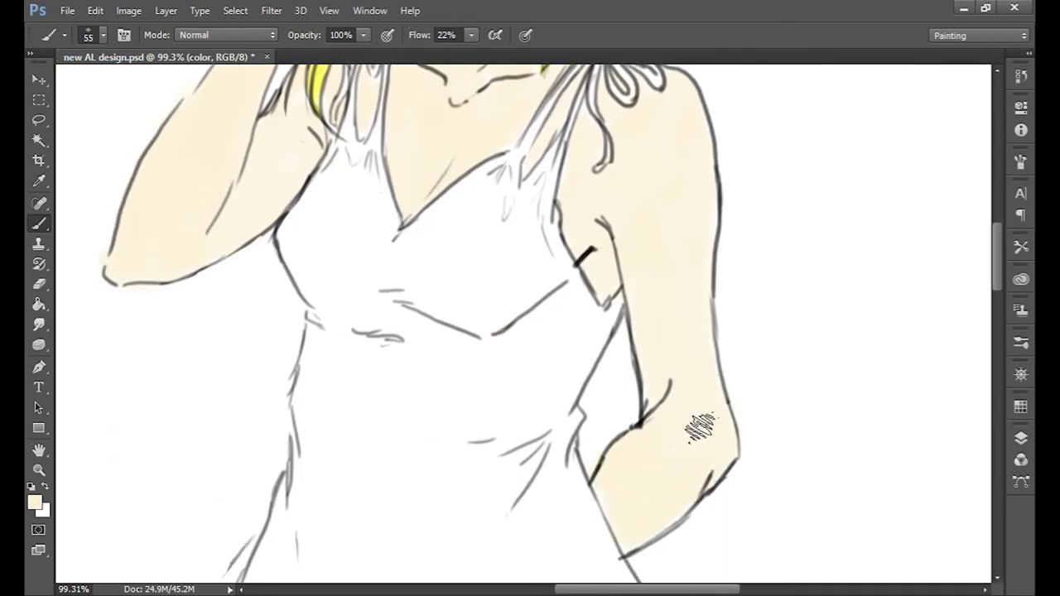
pyautogui.scroll(-10, 698, 425)
pyautogui.moveTo(414, 223)
pyautogui.mouseDown()
pyautogui.moveTo(343, 237)
pyautogui.moveTo(394, 387)
pyautogui.moveTo(544, 301)
pyautogui.moveTo(372, 402)
pyautogui.moveTo(558, 471)
pyautogui.moveTo(395, 246)
pyautogui.mouseUp()
pyautogui.scroll(-5, 395, 246)
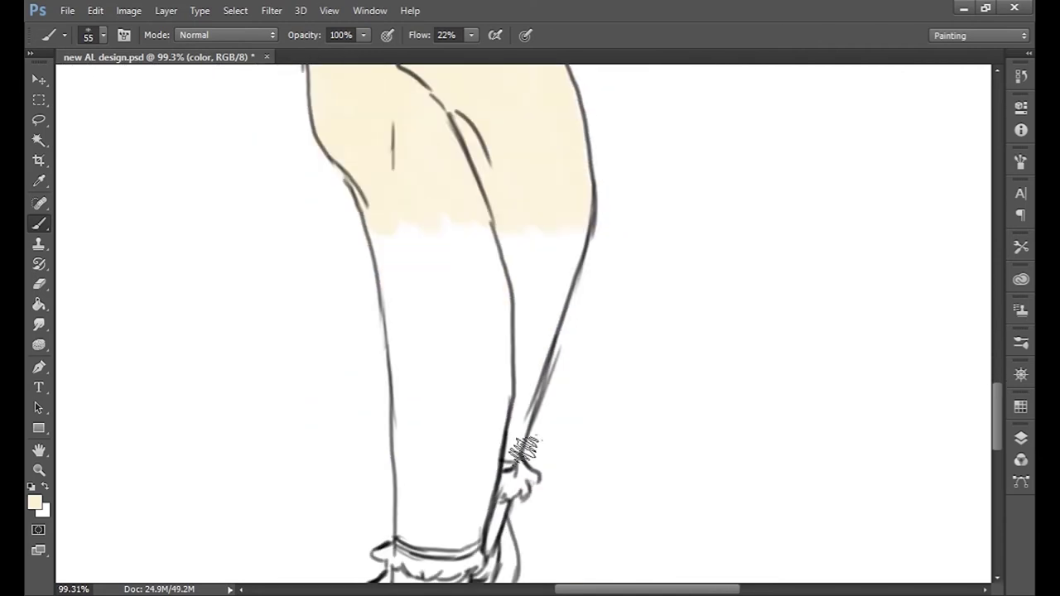
pyautogui.moveTo(539, 240)
pyautogui.mouseDown()
pyautogui.moveTo(473, 508)
pyautogui.moveTo(455, 373)
pyautogui.moveTo(447, 514)
pyautogui.mouseUp()
pyautogui.scroll(-3, 465, 438)
pyautogui.moveTo(465, 439)
pyautogui.mouseDown()
pyautogui.moveTo(435, 360)
pyautogui.moveTo(447, 377)
pyautogui.mouseUp()
pyautogui.moveTo(998, 456); pyautogui.dragTo(952, 236)
pyautogui.scroll(5, 186, 284)
# Step: Shade the neck, chest and beside the nose with darker beige
pyautogui.moveTo(186, 284); pyautogui.dragTo(215, 323)
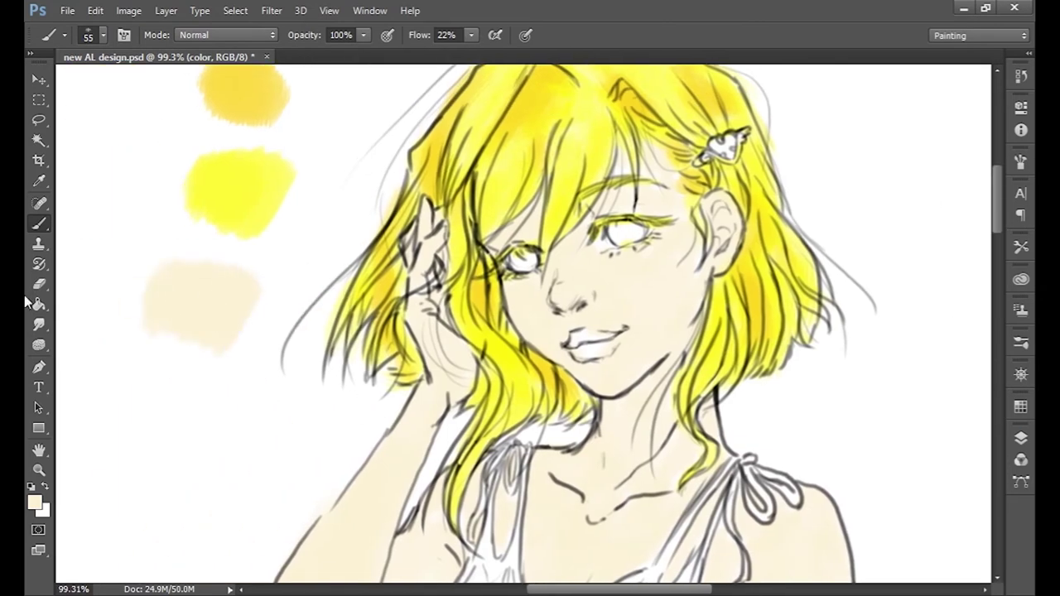
pyautogui.moveTo(563, 468)
pyautogui.mouseDown()
pyautogui.moveTo(629, 459)
pyautogui.moveTo(617, 372)
pyautogui.mouseUp()
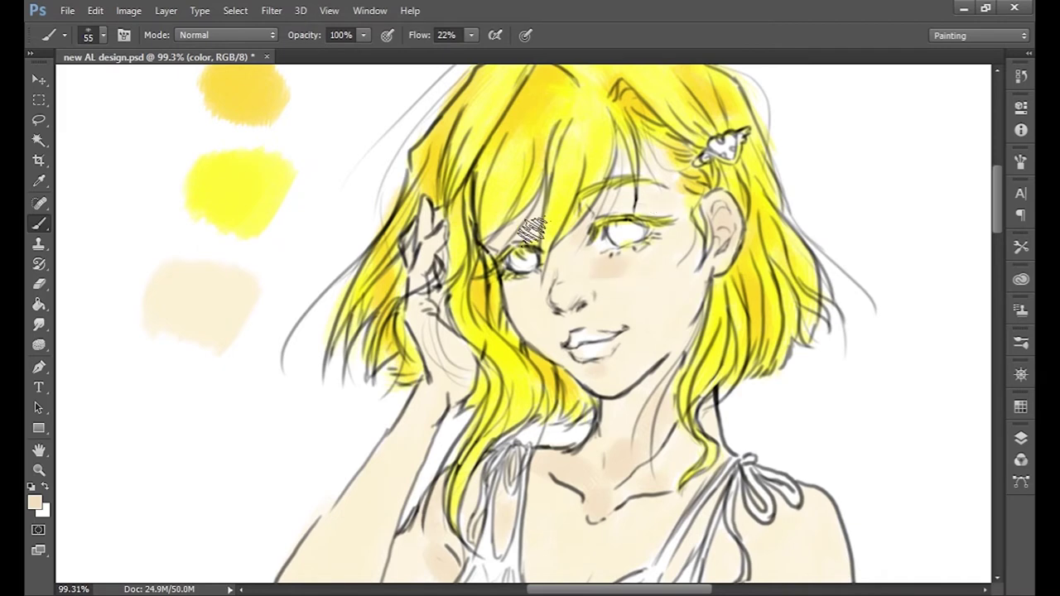
pyautogui.moveTo(544, 301); pyautogui.dragTo(580, 318)
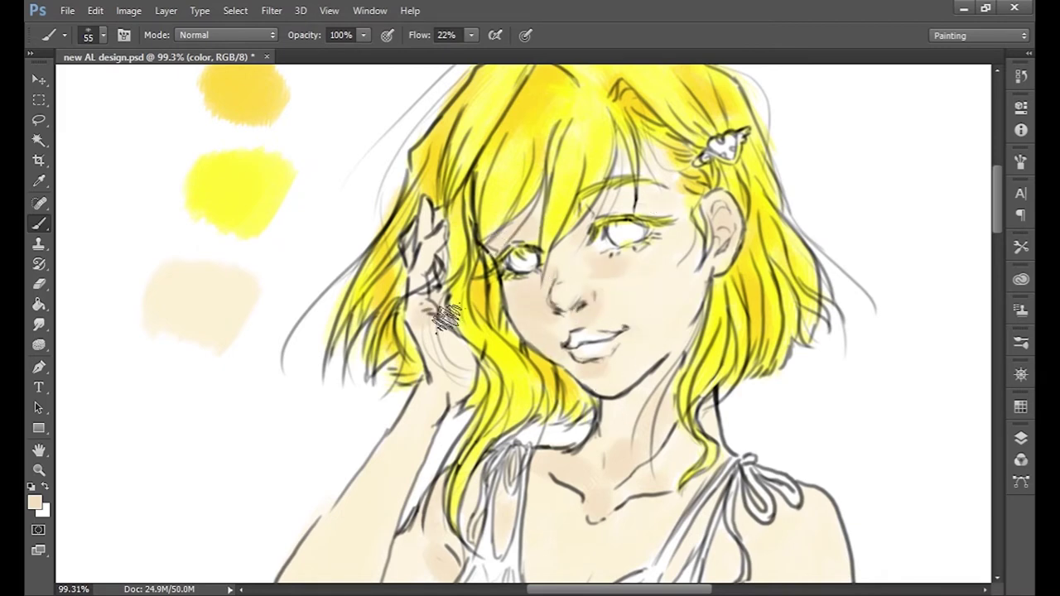
# Step: Model the arms, underarm and thighs with the darker beige shade
pyautogui.scroll(-3, 688, 447)
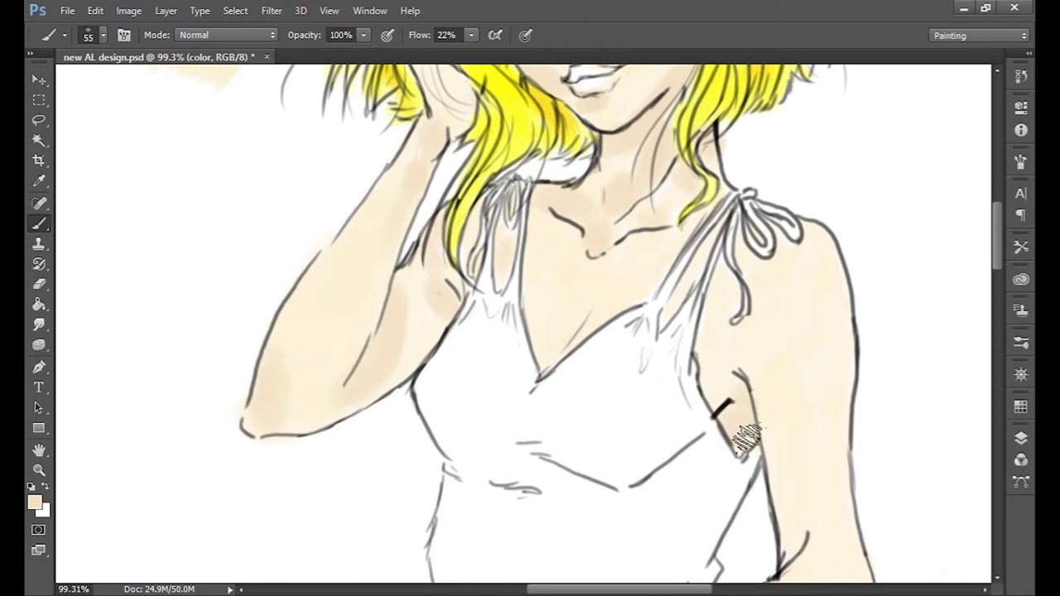
pyautogui.moveTo(996, 219); pyautogui.dragTo(994, 348)
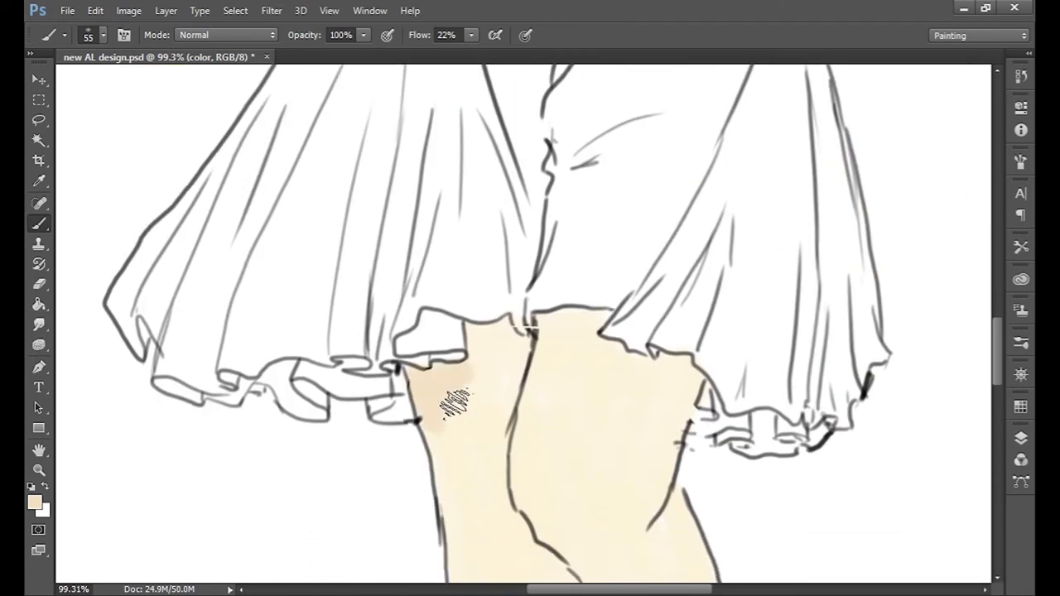
pyautogui.moveTo(449, 403)
pyautogui.mouseDown()
pyautogui.moveTo(502, 532)
pyautogui.moveTo(597, 314)
pyautogui.moveTo(679, 398)
pyautogui.moveTo(592, 355)
pyautogui.moveTo(663, 289)
pyautogui.mouseUp()
pyautogui.scroll(-5, 672, 418)
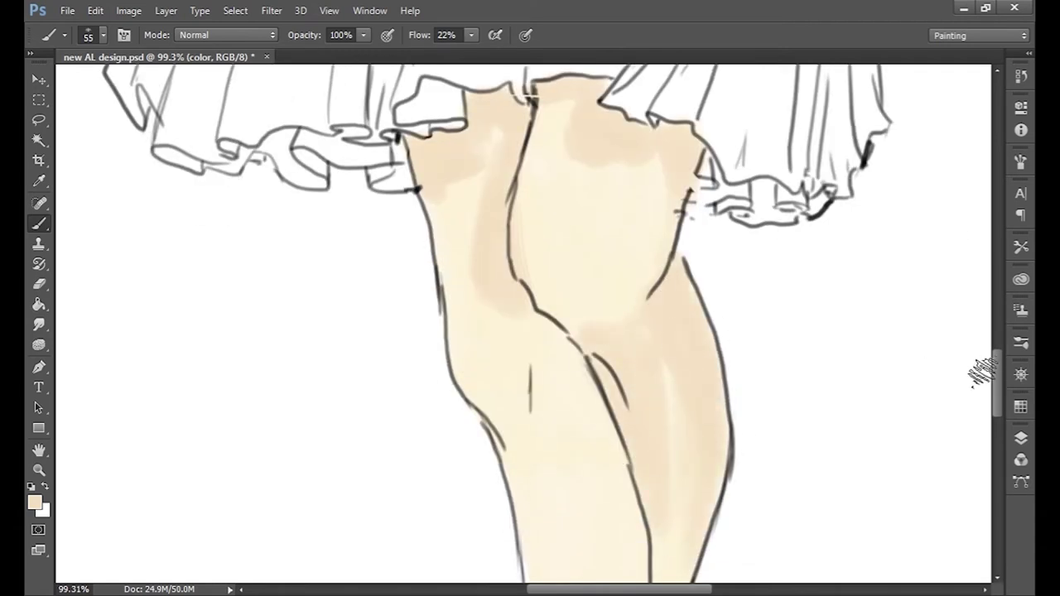
pyautogui.scroll(-4, 982, 372)
pyautogui.scroll(-4, 613, 340)
pyautogui.scroll(2, 816, 386)
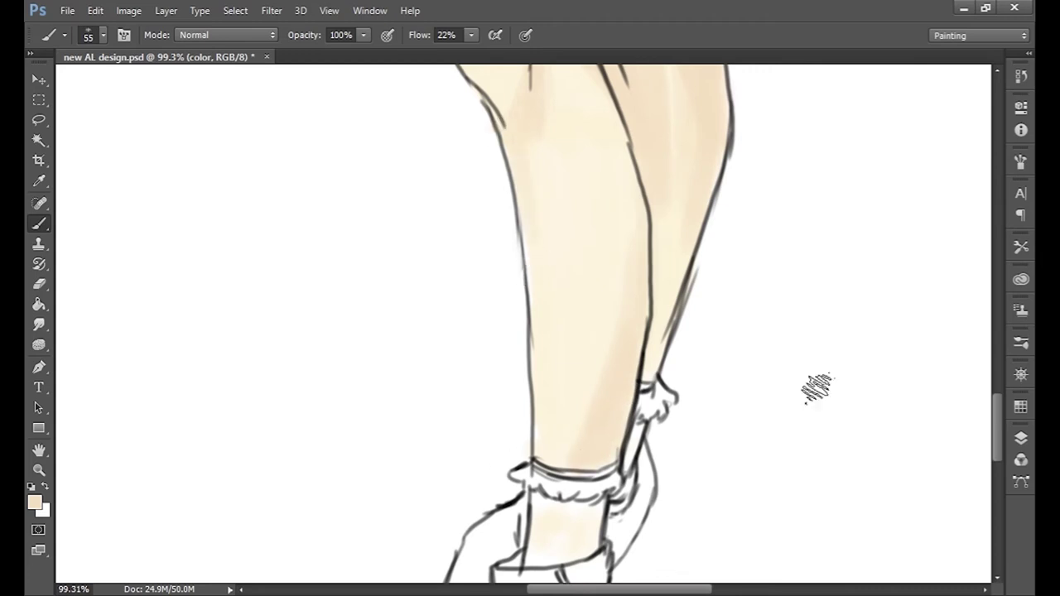
pyautogui.scroll(8, 596, 386)
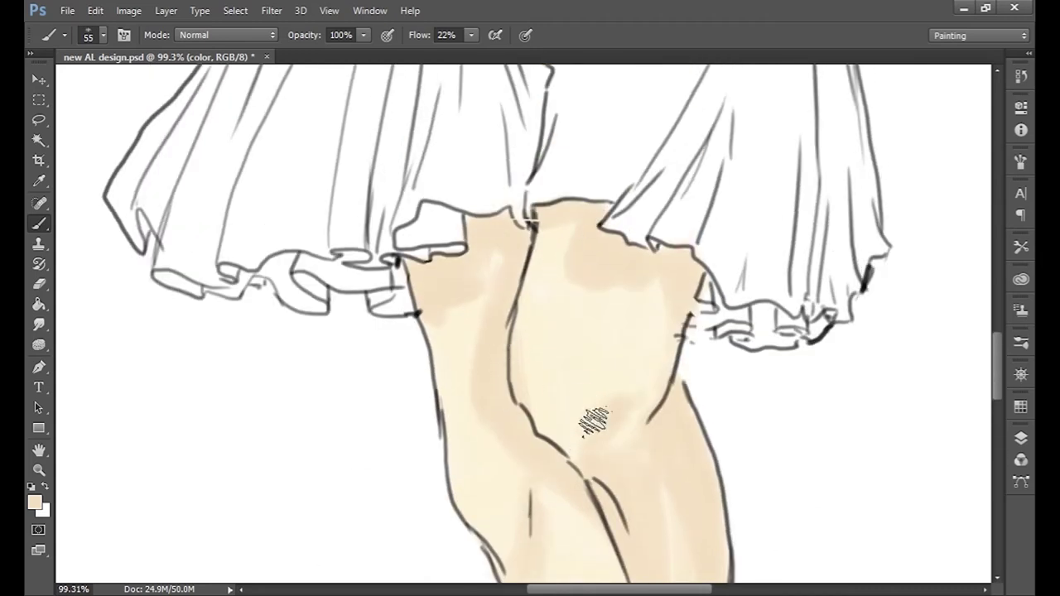
pyautogui.scroll(-6, 591, 421)
pyautogui.scroll(20, 591, 420)
pyautogui.scroll(3, 212, 343)
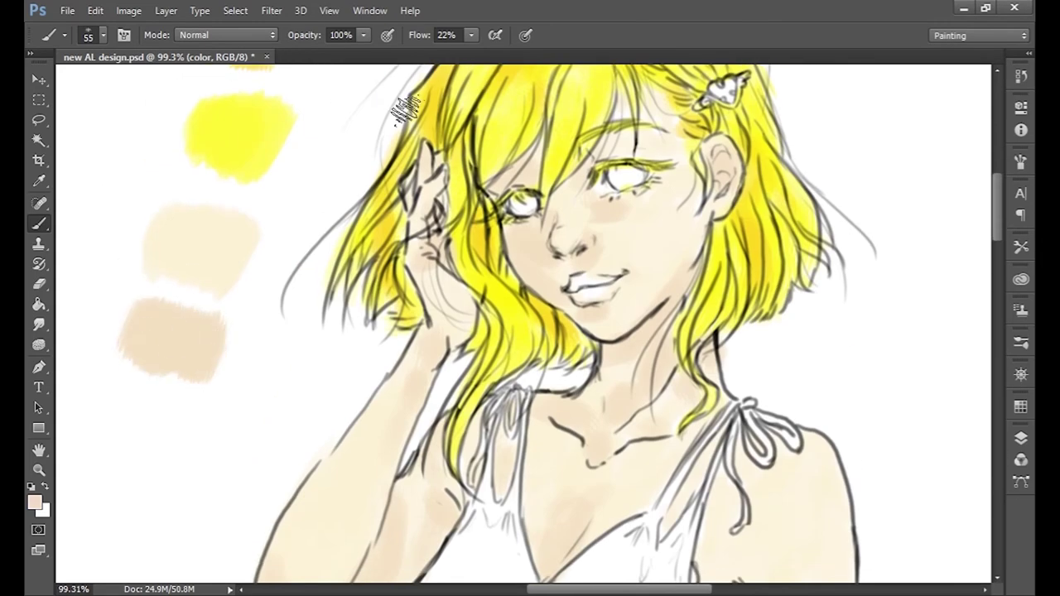
# Step: Sample a pinkish colour from the canvas and paint a pale pink test swatch
pyautogui.hotkey('ctrl', 'y')
pyautogui.press('i')
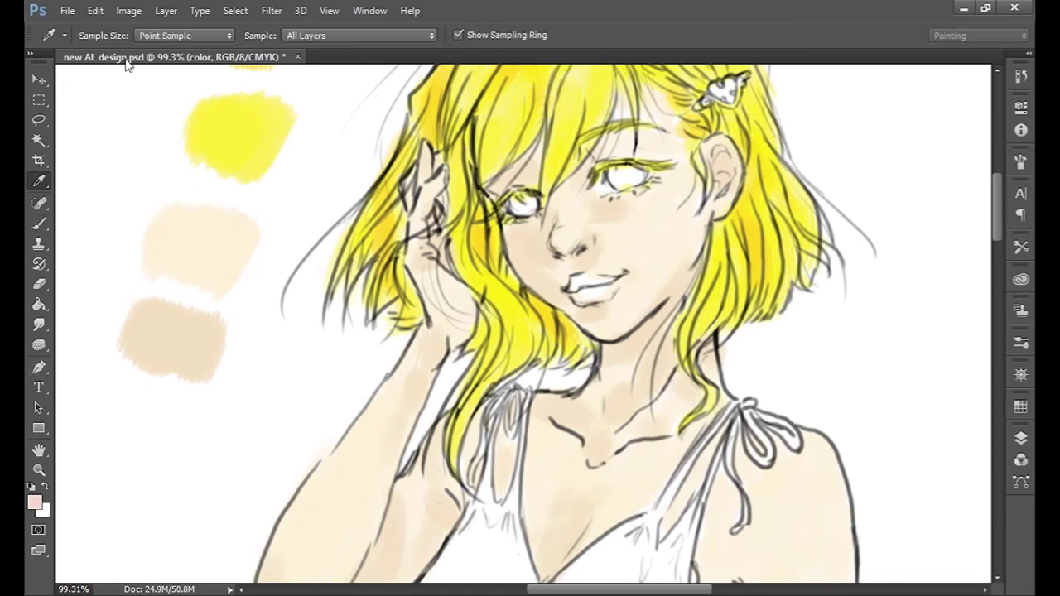
pyautogui.press('b')
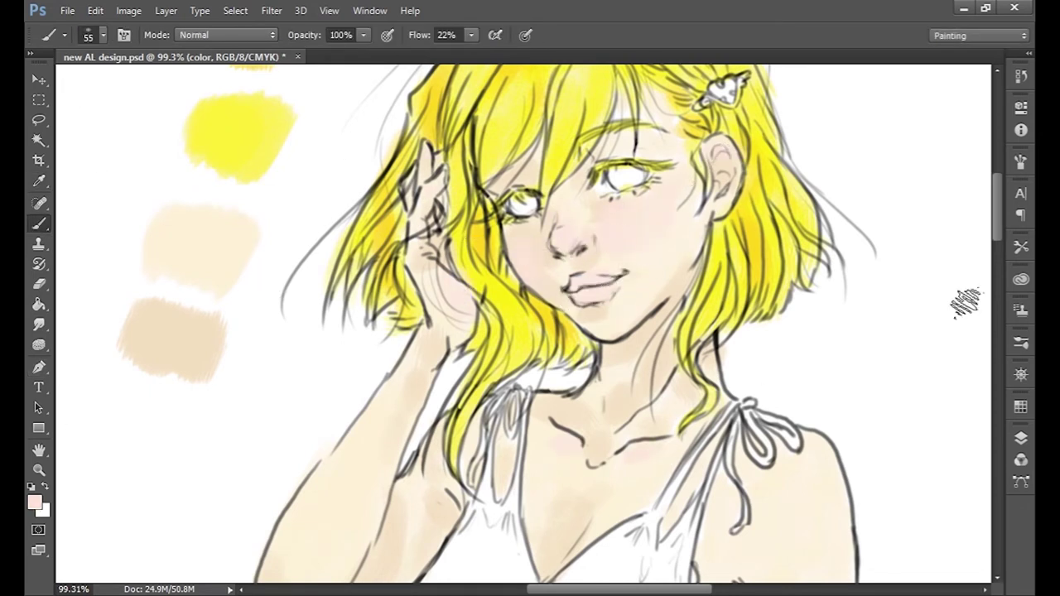
pyautogui.scroll(-3, 973, 248)
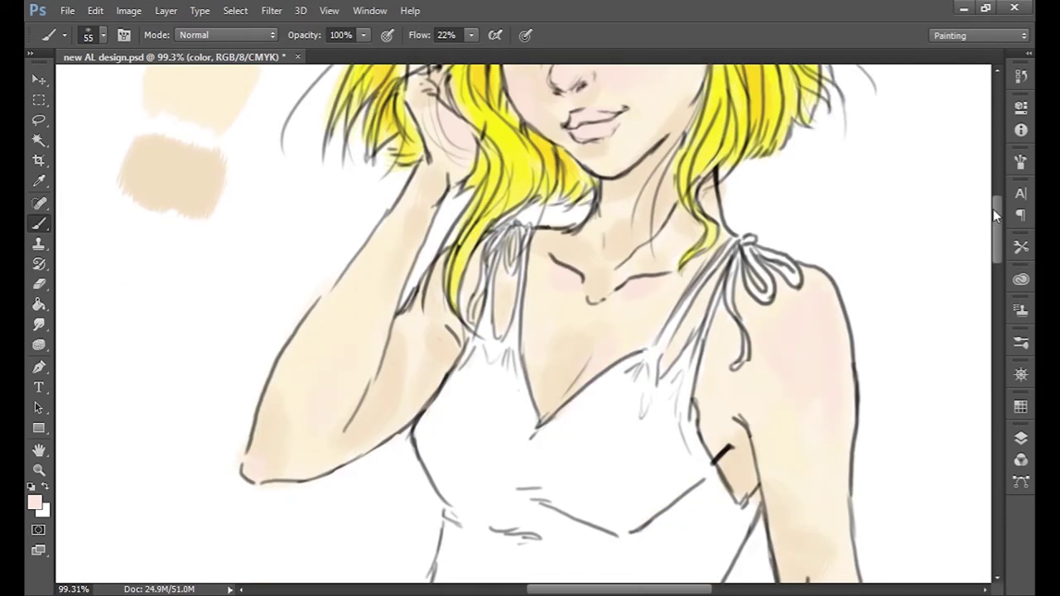
pyautogui.moveTo(998, 215); pyautogui.dragTo(997, 292)
pyautogui.scroll(-6, 542, 497)
pyautogui.scroll(-2, 968, 383)
pyautogui.scroll(-1, 654, 352)
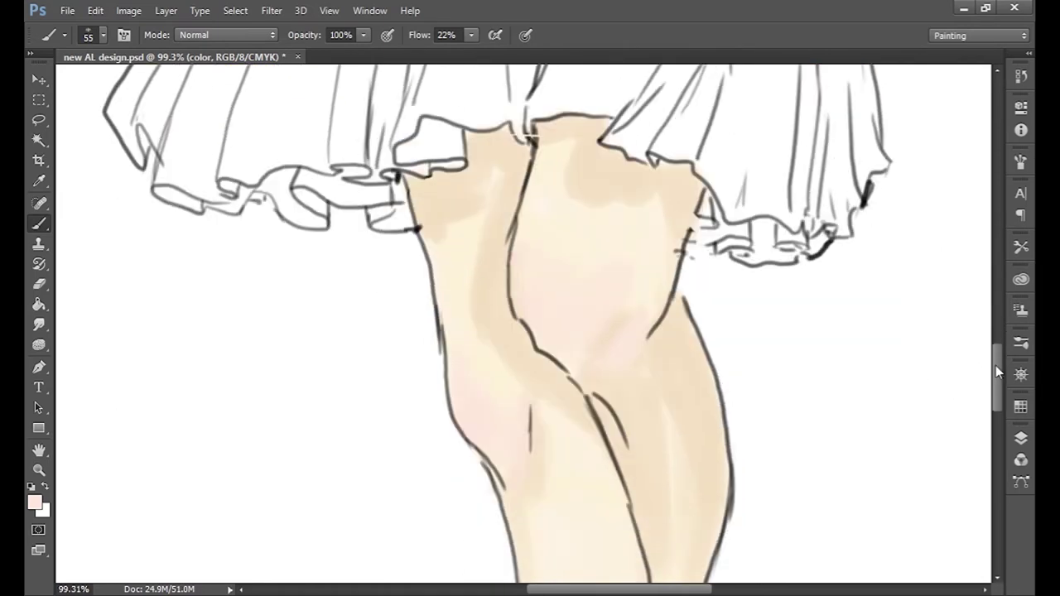
pyautogui.scroll(-4, 537, 444)
pyautogui.scroll(6, 658, 465)
pyautogui.scroll(6, 658, 373)
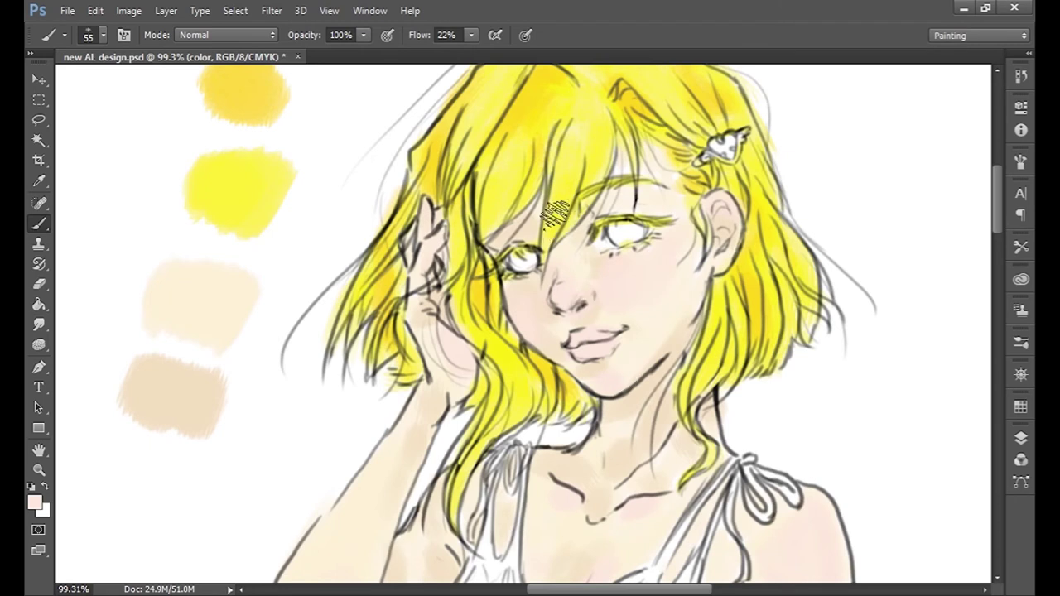
pyautogui.moveTo(91, 278); pyautogui.dragTo(85, 367)
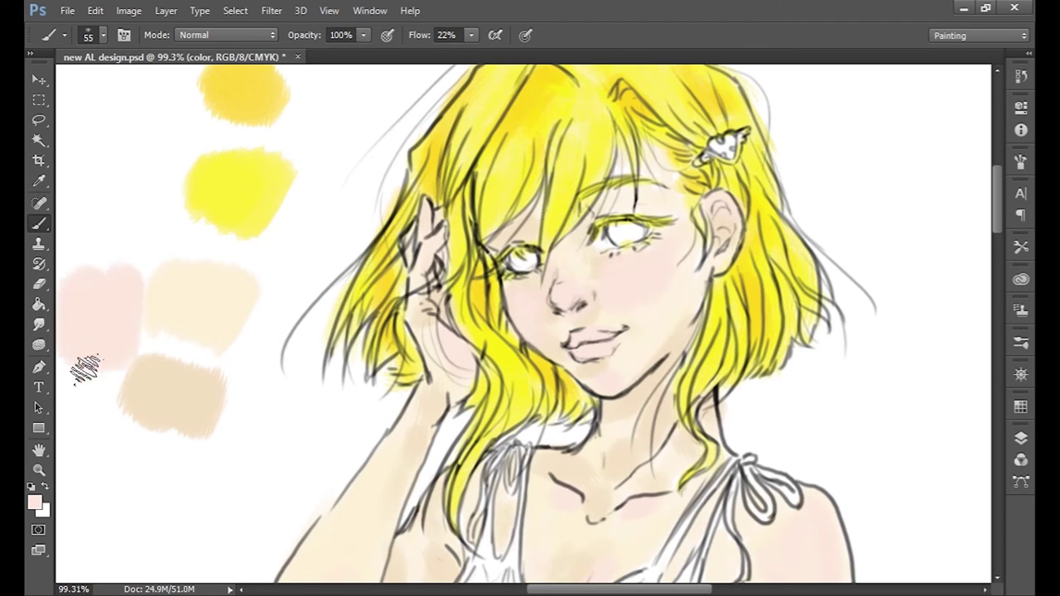
# Step: Dab a deeper pink swatch, then add pink blush to the lips and nose
pyautogui.press('i')
pyautogui.press('b')
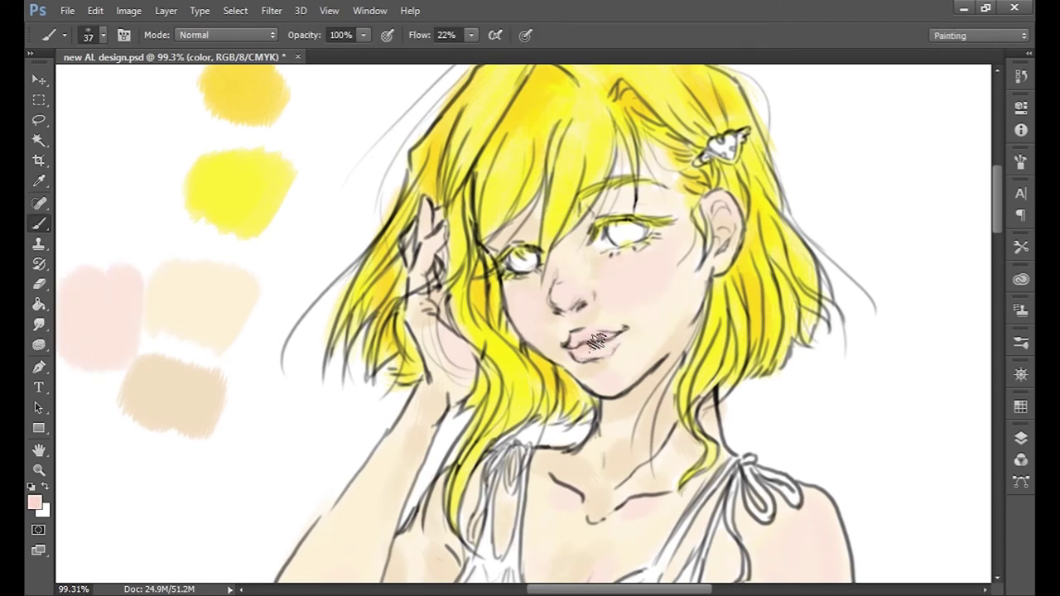
pyautogui.click(89, 366)
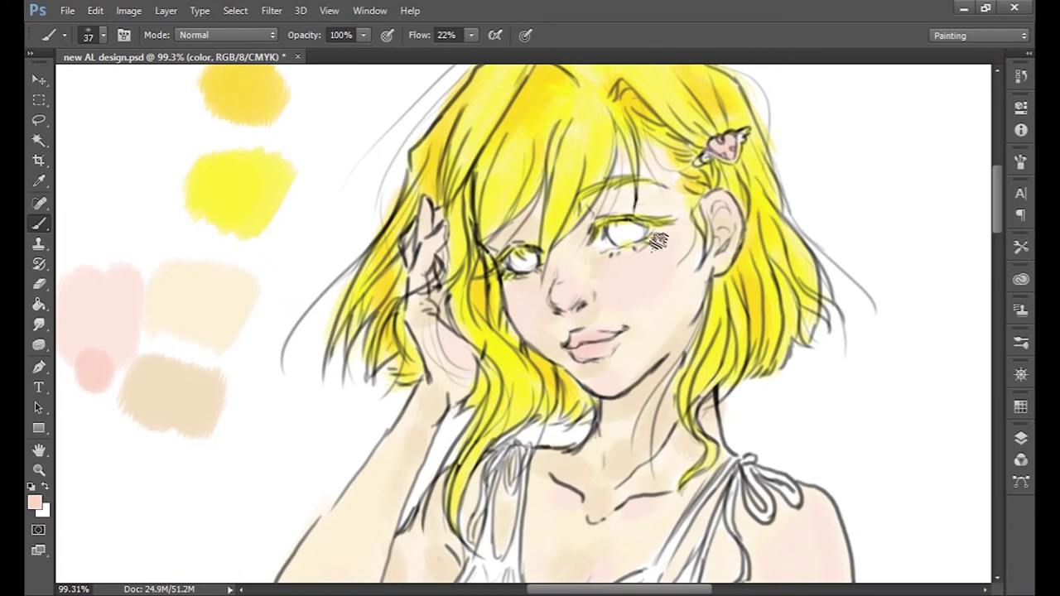
pyautogui.press('i')
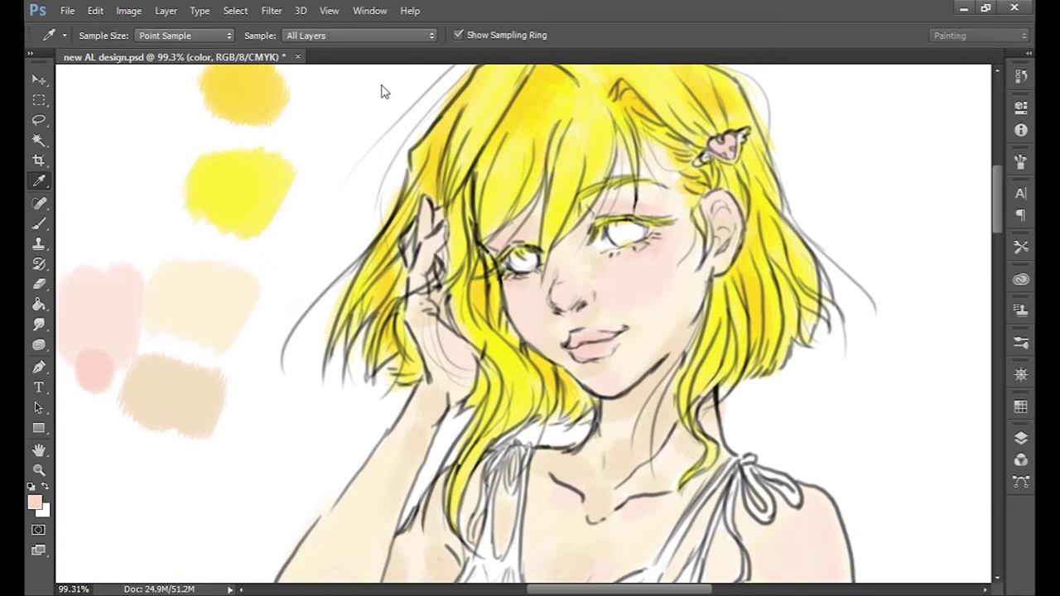
pyautogui.press('b')
pyautogui.scroll(5, 381, 91)
pyautogui.moveTo(314, 331); pyautogui.dragTo(364, 356)
pyautogui.moveTo(273, 248); pyautogui.dragTo(315, 281)
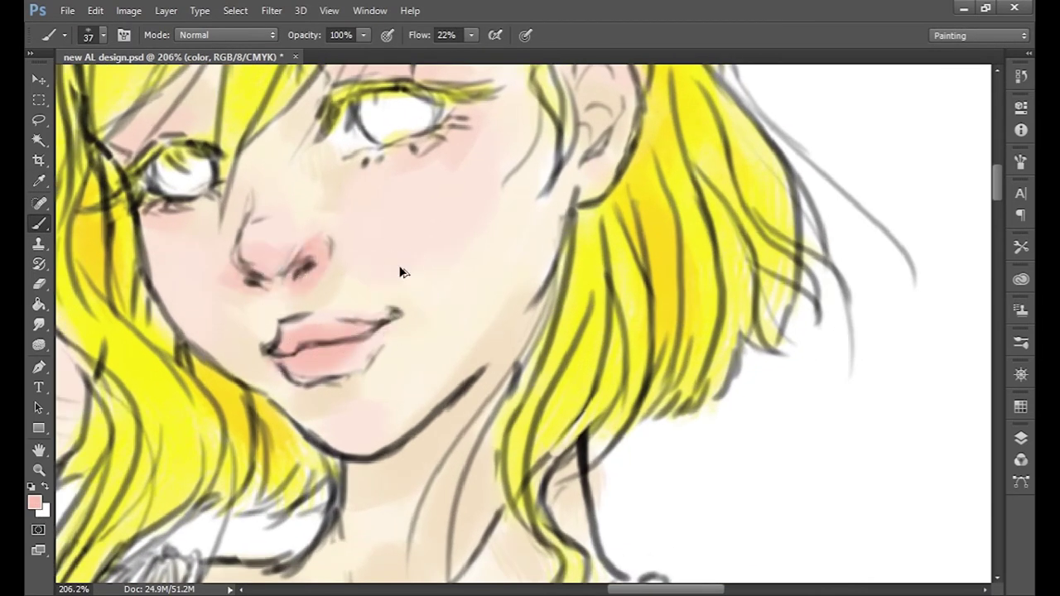
# Step: Shade the right shoulder with soft pink
pyautogui.scroll(3, 983, 187)
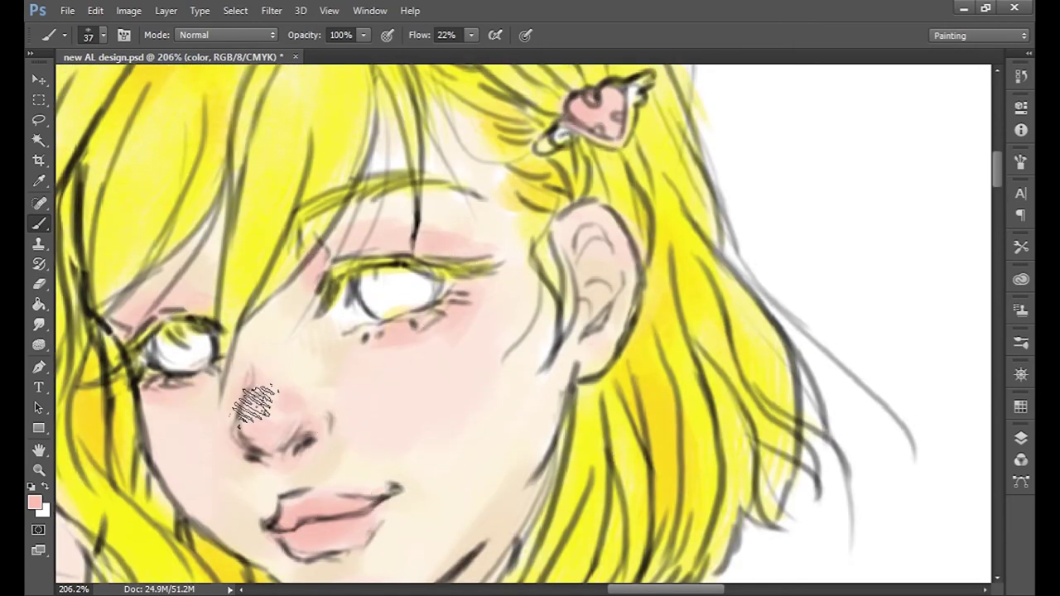
pyautogui.scroll(-5, 255, 406)
pyautogui.scroll(-3, 308, 355)
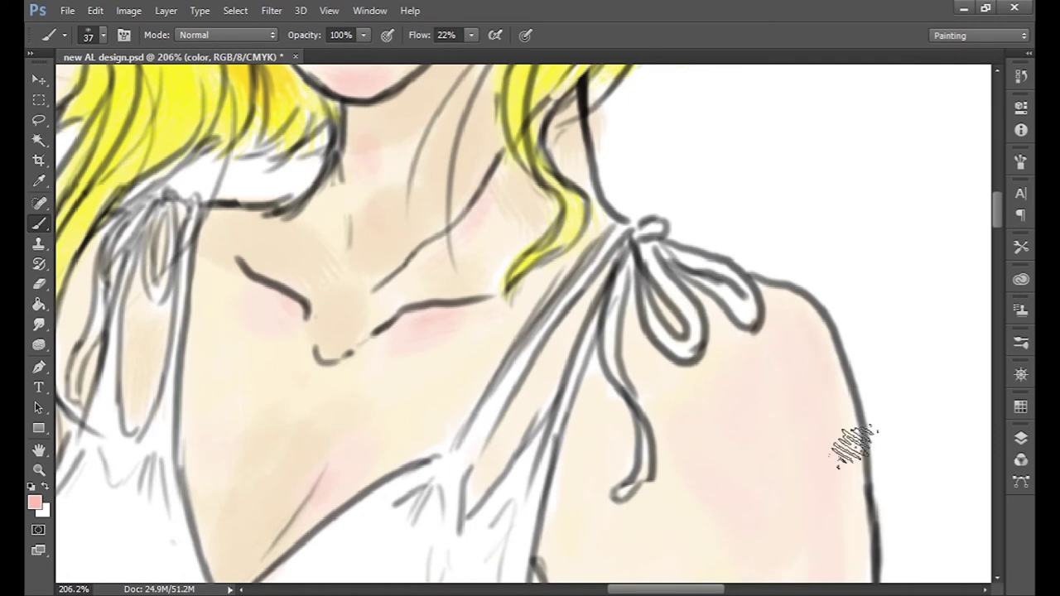
pyautogui.moveTo(854, 447); pyautogui.dragTo(781, 303)
pyautogui.scroll(-3, 289, 402)
pyautogui.moveTo(650, 592); pyautogui.dragTo(579, 593)
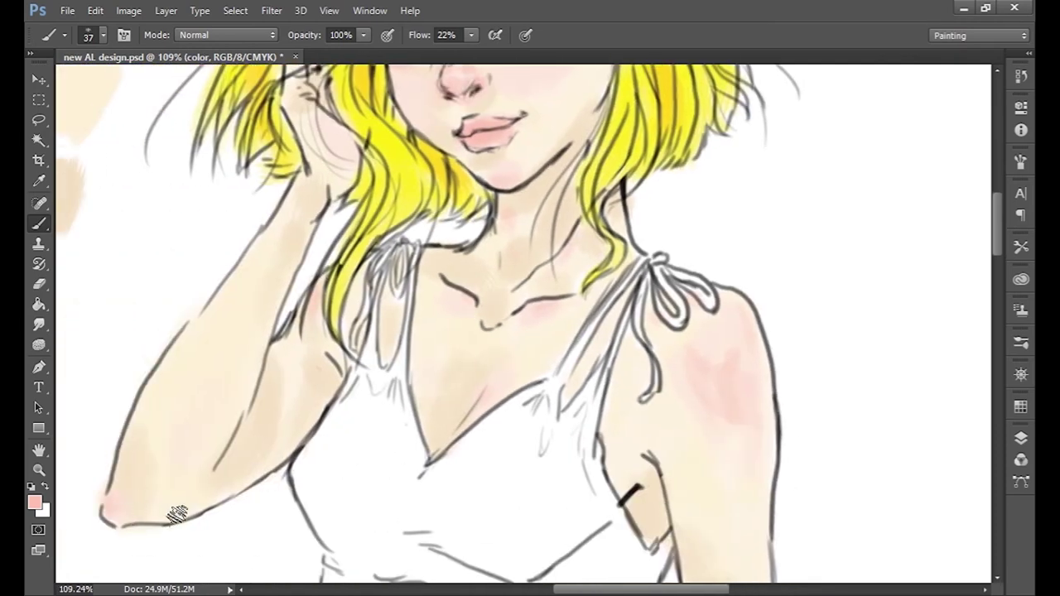
pyautogui.moveTo(996, 224); pyautogui.dragTo(989, 199)
pyautogui.scroll(-2, 425, 315)
# Step: Sample the pale cream skin colour and shrink the brush for eye detail
pyautogui.press('i')
pyautogui.click(189, 271)
pyautogui.scroll(3, 448, 258)
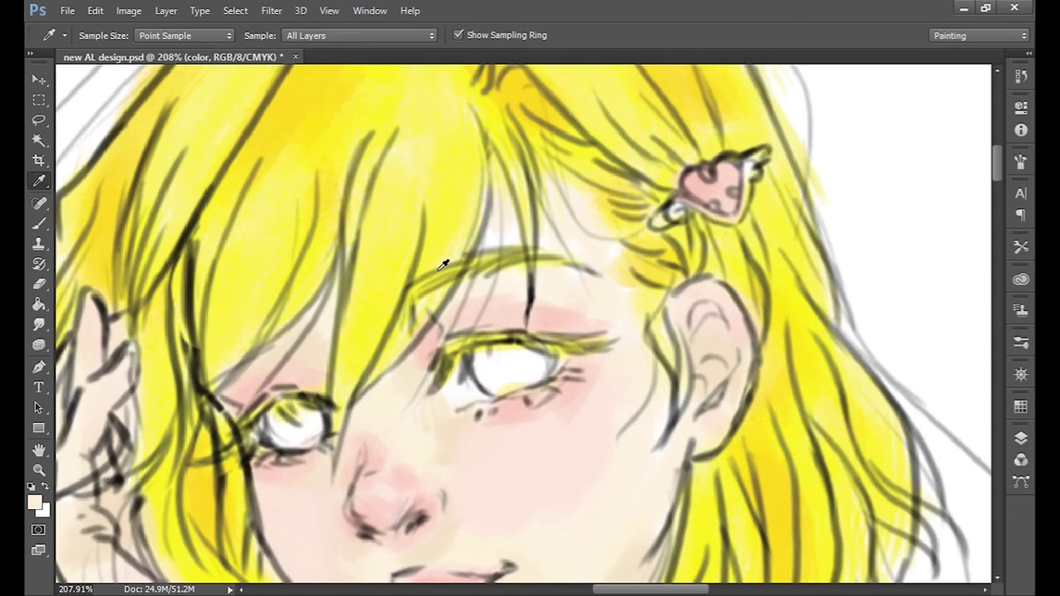
pyautogui.press('b')
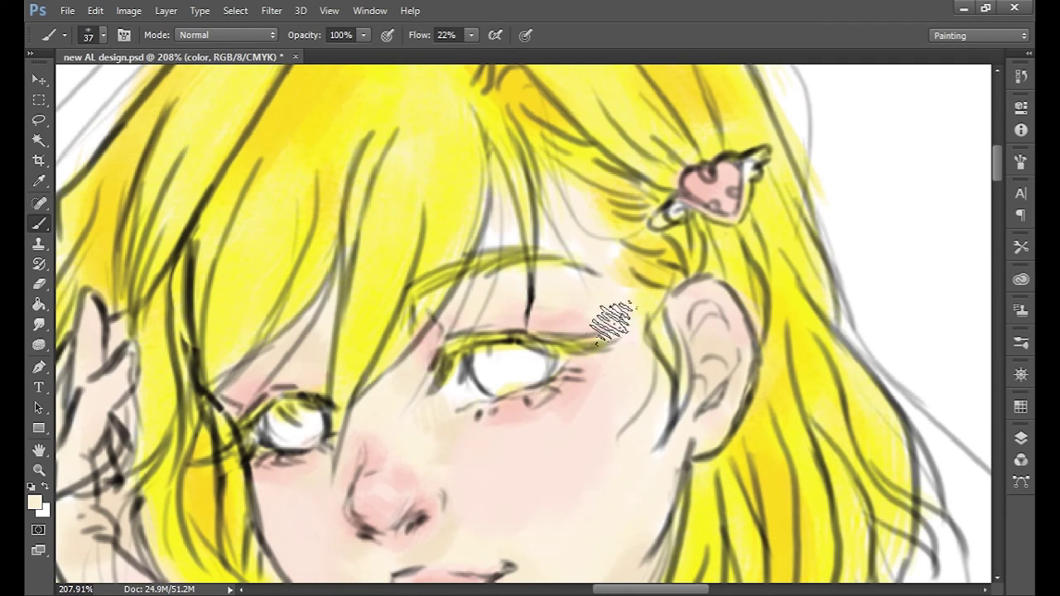
pyautogui.scroll(-2, 892, 236)
pyautogui.scroll(2, 897, 174)
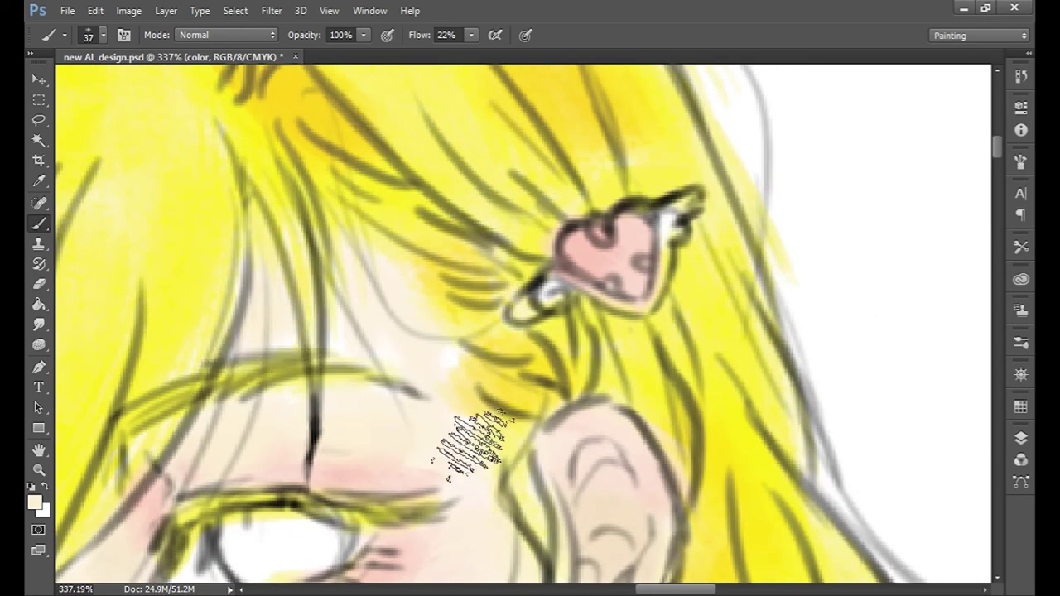
pyautogui.scroll(-1, 461, 438)
pyautogui.scroll(-1, 658, 468)
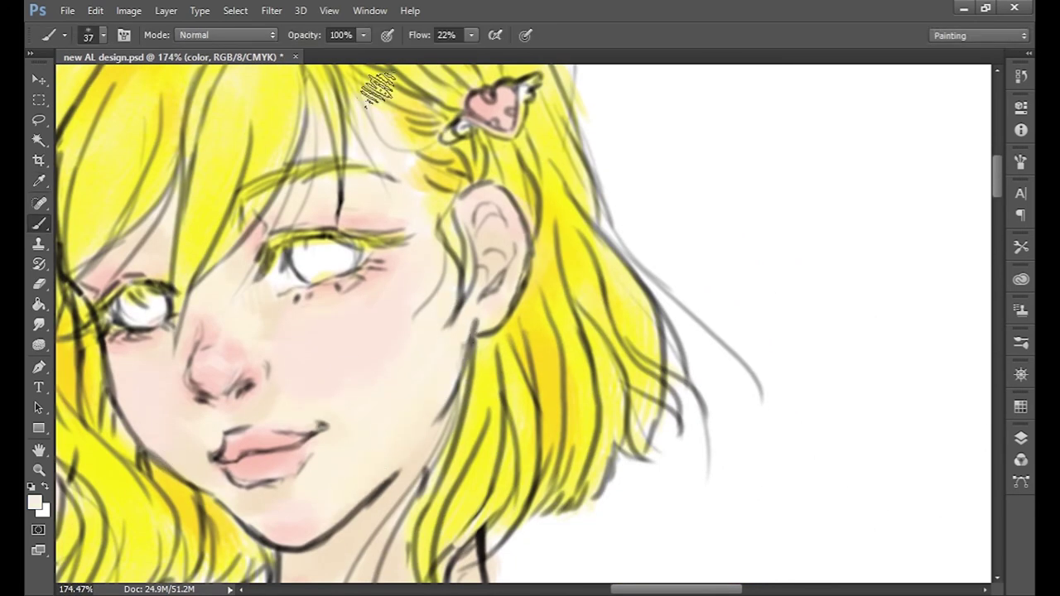
pyautogui.press('[')
pyautogui.press('[')
pyautogui.press('[')
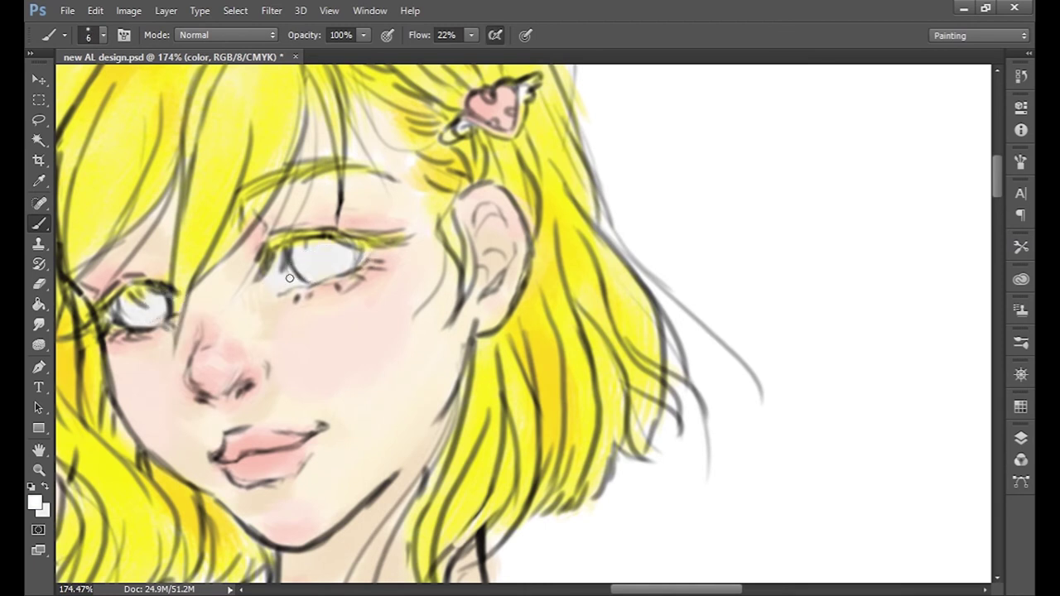
# Step: Paint the right eye's iris green with a slightly smaller brush
pyautogui.moveTo(300, 265); pyautogui.dragTo(359, 245)
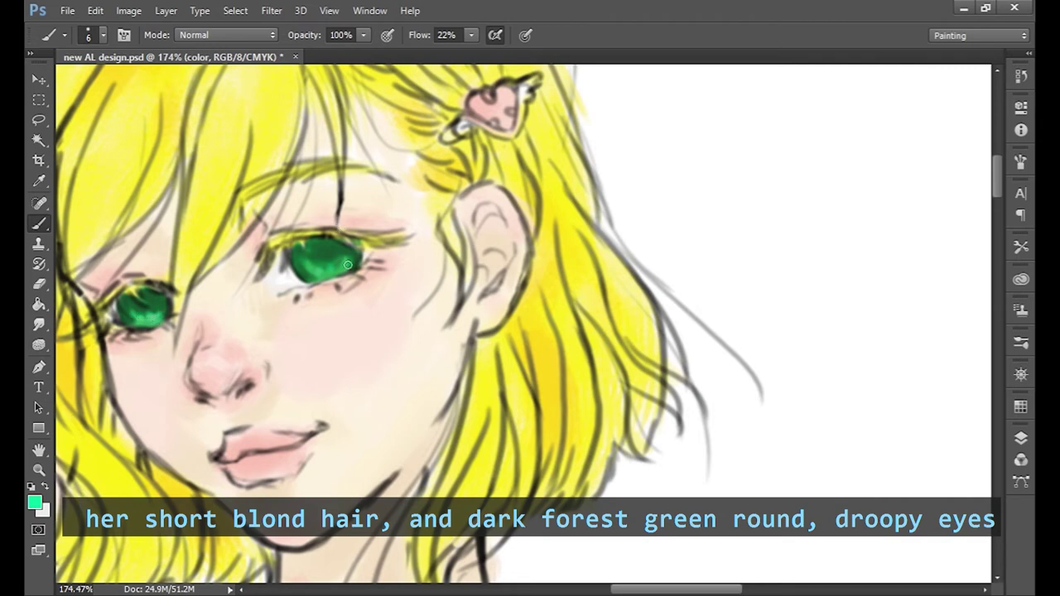
pyautogui.scroll(2, 348, 265)
pyautogui.press('[')
pyautogui.press('[')
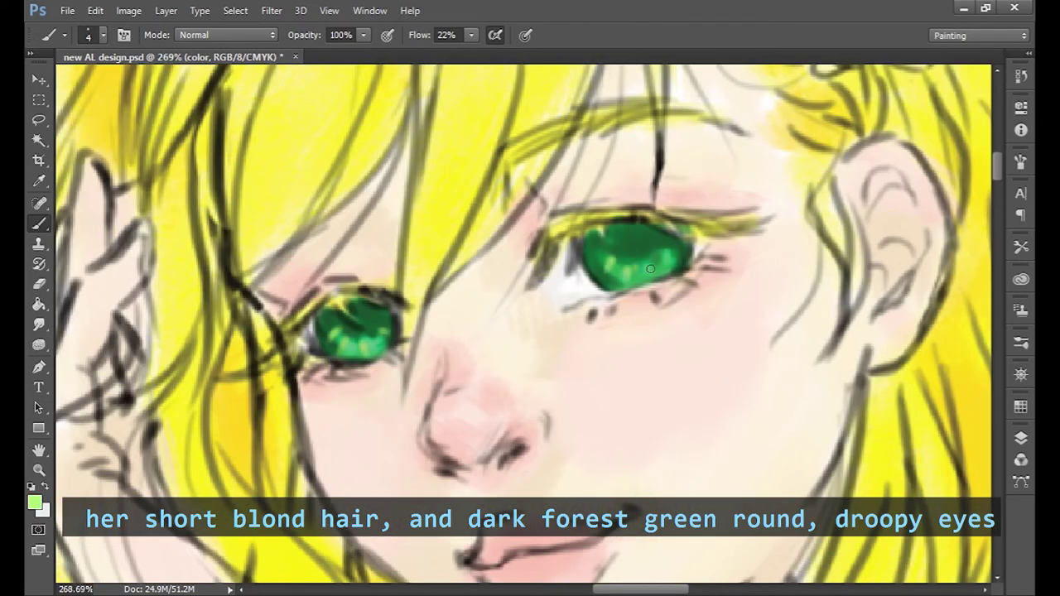
# Step: Pick a darker green, swap to white for highlights, and sample the hair yellow
pyautogui.keyDown('alt'); pyautogui.click(615, 233); pyautogui.keyUp('alt')
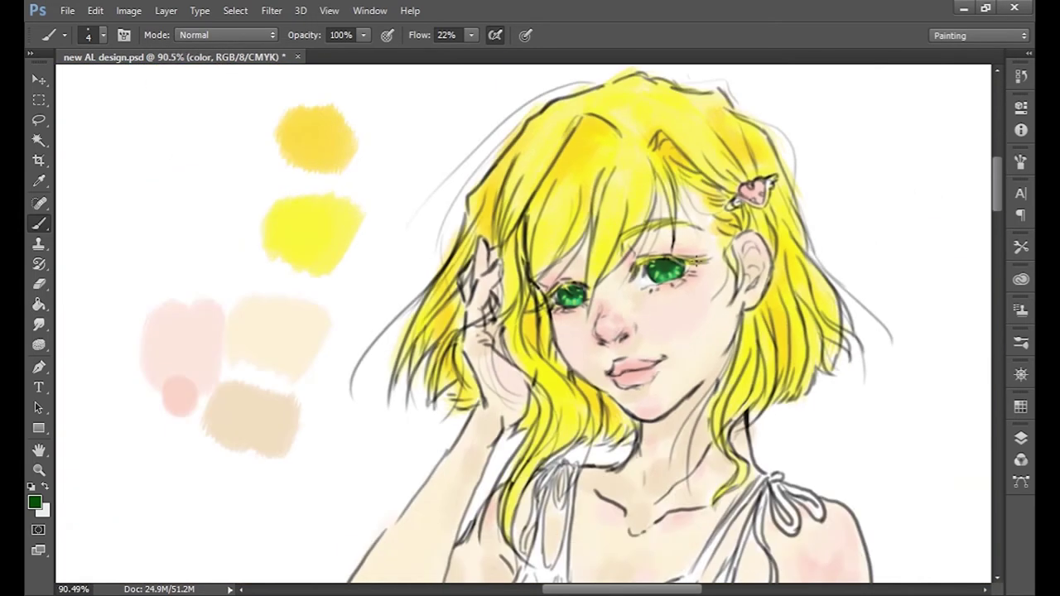
pyautogui.click(45, 487)
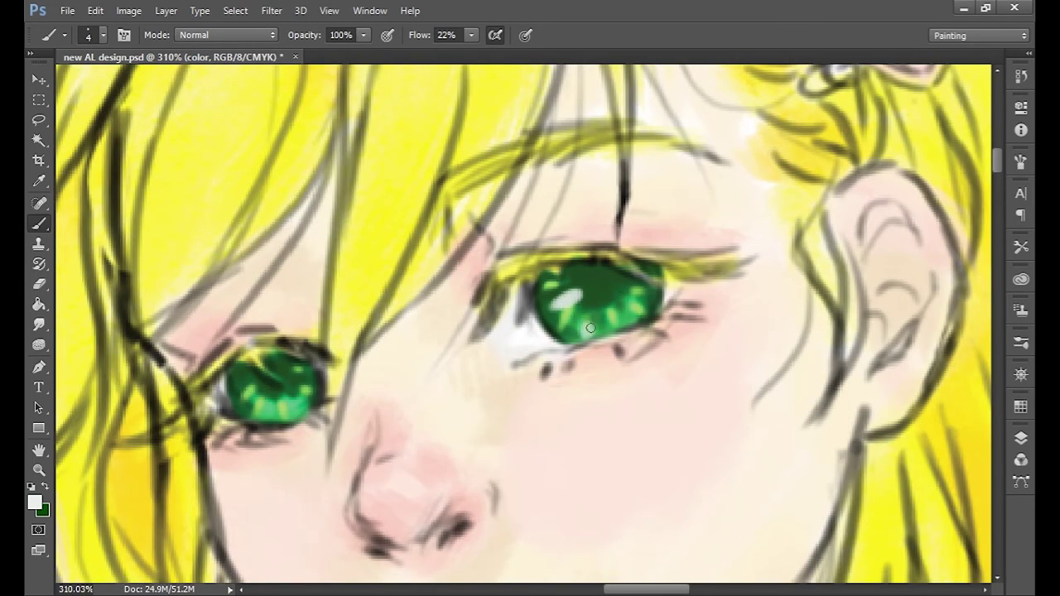
pyautogui.press('i')
pyautogui.press('b')
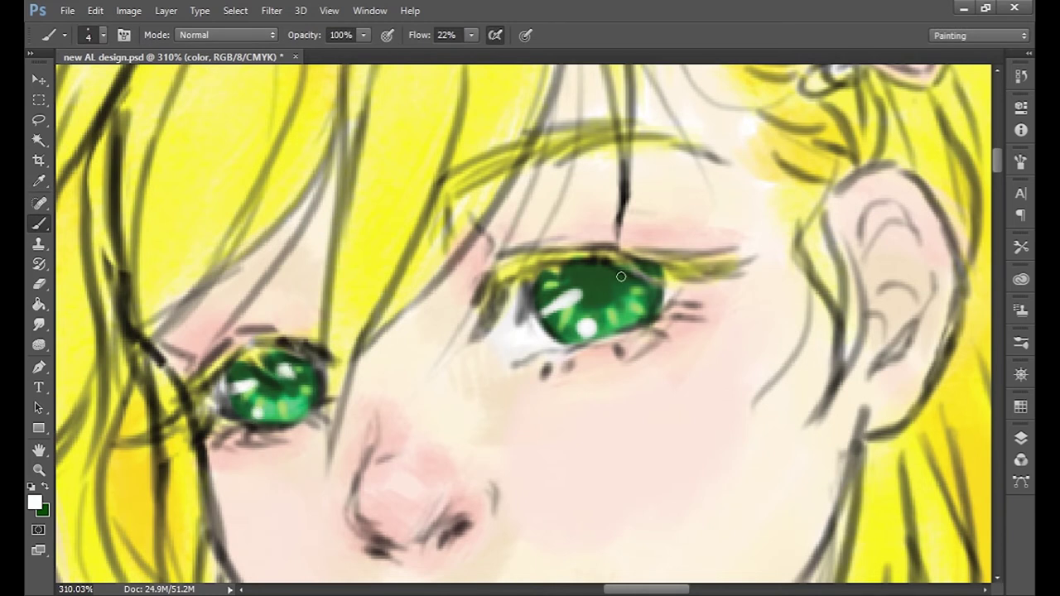
pyautogui.keyDown('alt'); pyautogui.click(377, 215); pyautogui.keyUp('alt')
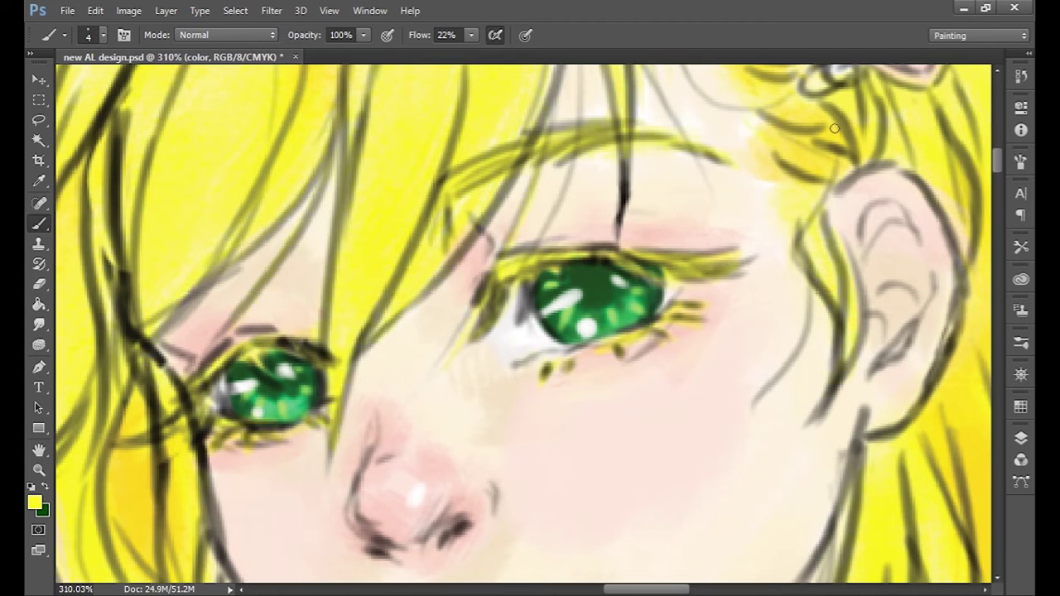
# Step: Sample the heart clip's pink and test it beside the colour swatches
pyautogui.moveTo(834, 129); pyautogui.dragTo(643, 269)
pyautogui.keyDown('alt'); pyautogui.click(690, 171); pyautogui.keyUp('alt')
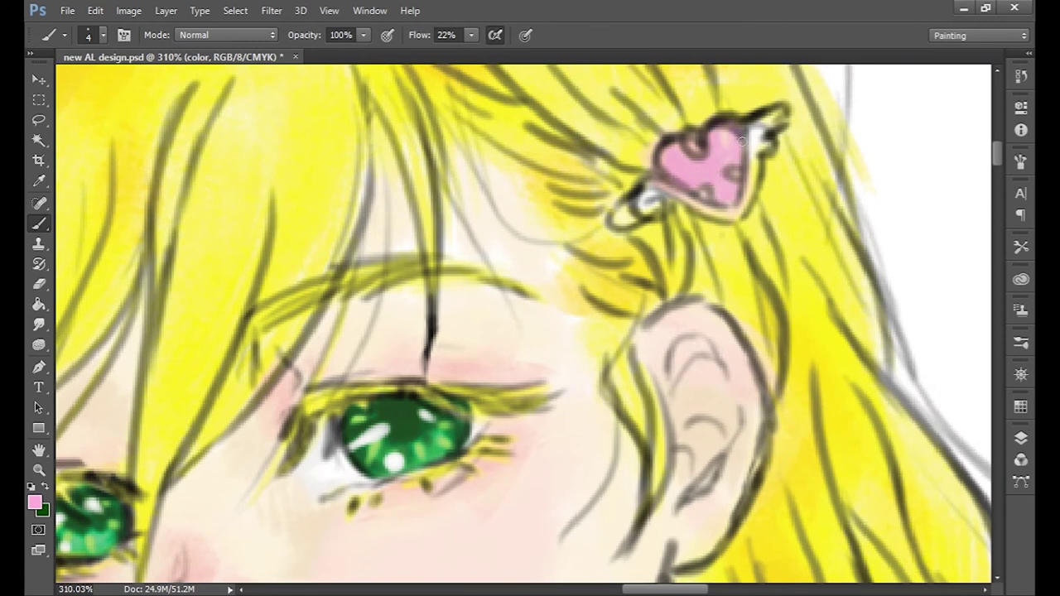
pyautogui.scroll(-5, 513, 347)
pyautogui.moveTo(248, 331); pyautogui.dragTo(405, 336)
pyautogui.moveTo(106, 398)
pyautogui.mouseDown()
pyautogui.moveTo(85, 386)
pyautogui.moveTo(76, 410)
pyautogui.mouseUp()
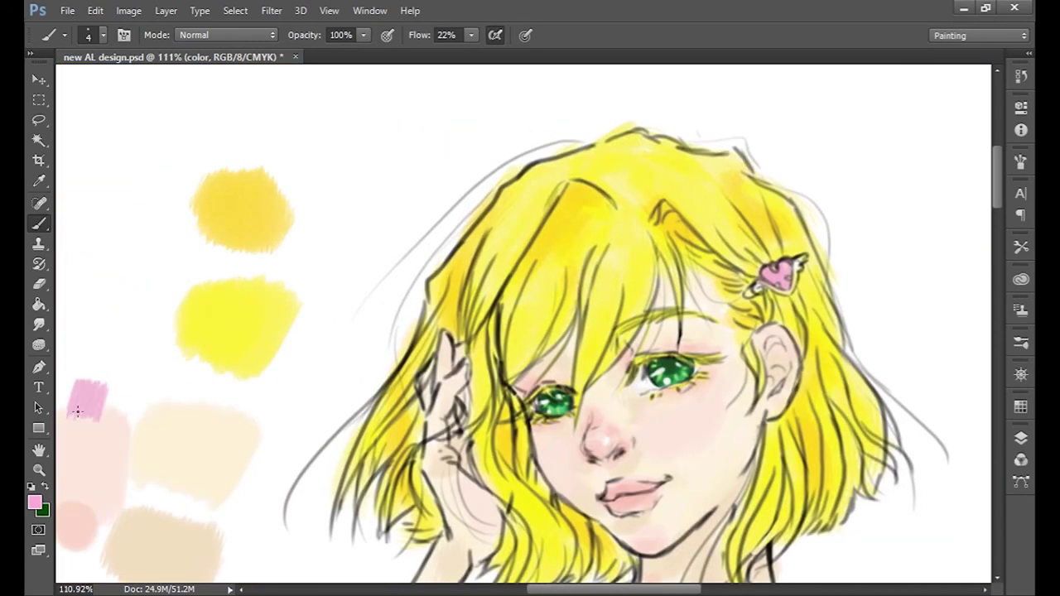
pyautogui.scroll(5, 625, 495)
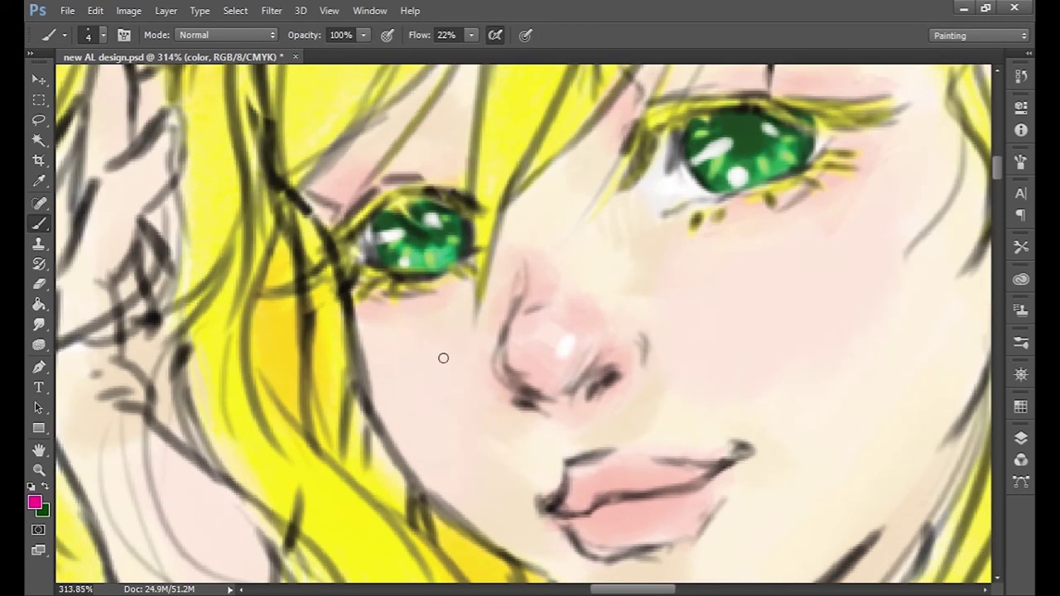
# Step: Soften the lips with light pink strokes at brush size 37, covering the deeper pink
pyautogui.moveTo(662, 490); pyautogui.dragTo(575, 499)
pyautogui.keyDown('alt'); pyautogui.click(655, 484); pyautogui.keyUp('alt')
pyautogui.moveTo(712, 476)
pyautogui.mouseDown()
pyautogui.moveTo(576, 522)
pyautogui.moveTo(542, 509)
pyautogui.mouseUp()
pyautogui.moveTo(642, 497)
pyautogui.mouseDown()
pyautogui.moveTo(678, 492)
pyautogui.moveTo(608, 499)
pyautogui.mouseUp()
pyautogui.moveTo(768, 439); pyautogui.dragTo(628, 529)
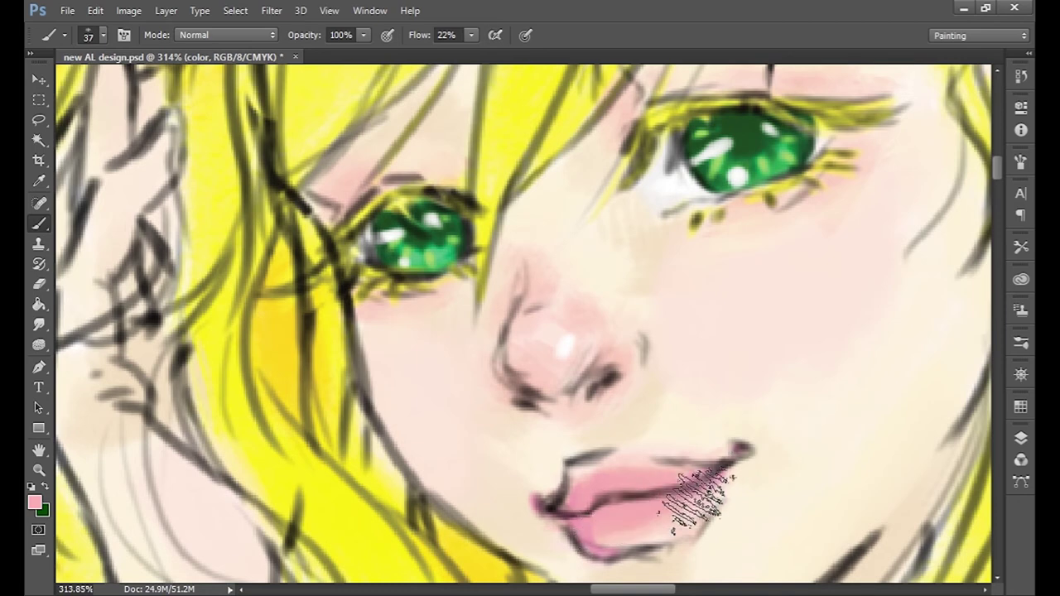
pyautogui.moveTo(687, 499); pyautogui.dragTo(612, 476)
# Step: Detail the heart clip at size 4 with white highlights, grey wings and a pink jewel
pyautogui.scroll(-4, 712, 480)
pyautogui.keyDown('alt'); pyautogui.click(331, 130); pyautogui.keyUp('alt')
pyautogui.scroll(4, 360, 334)
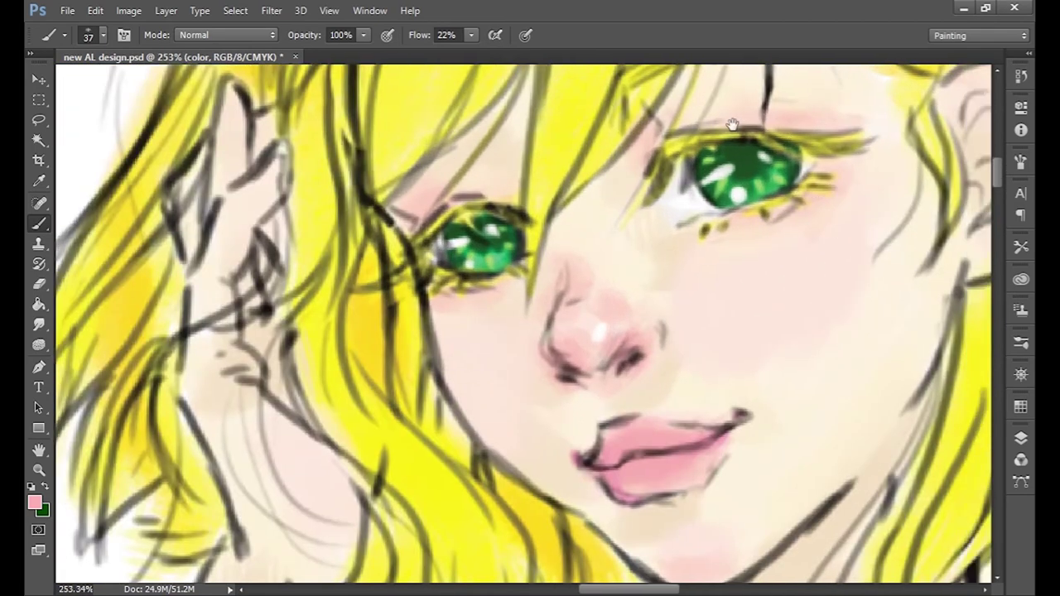
pyautogui.press('[')
pyautogui.press('[')
pyautogui.press('[')
pyautogui.keyDown('alt'); pyautogui.click(381, 90); pyautogui.keyUp('alt')
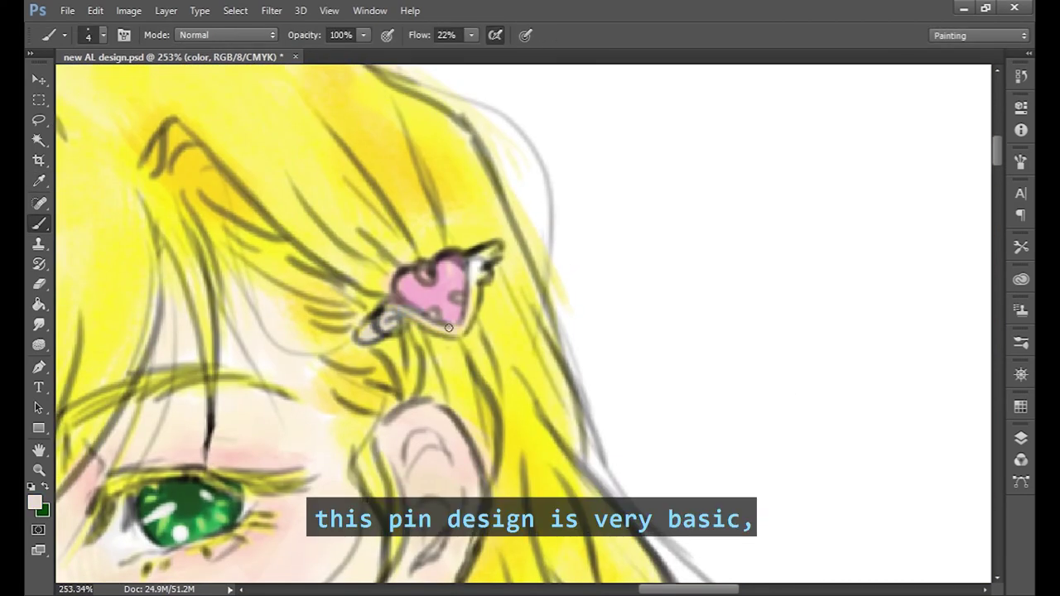
pyautogui.keyDown('alt'); pyautogui.click(404, 291); pyautogui.keyUp('alt')
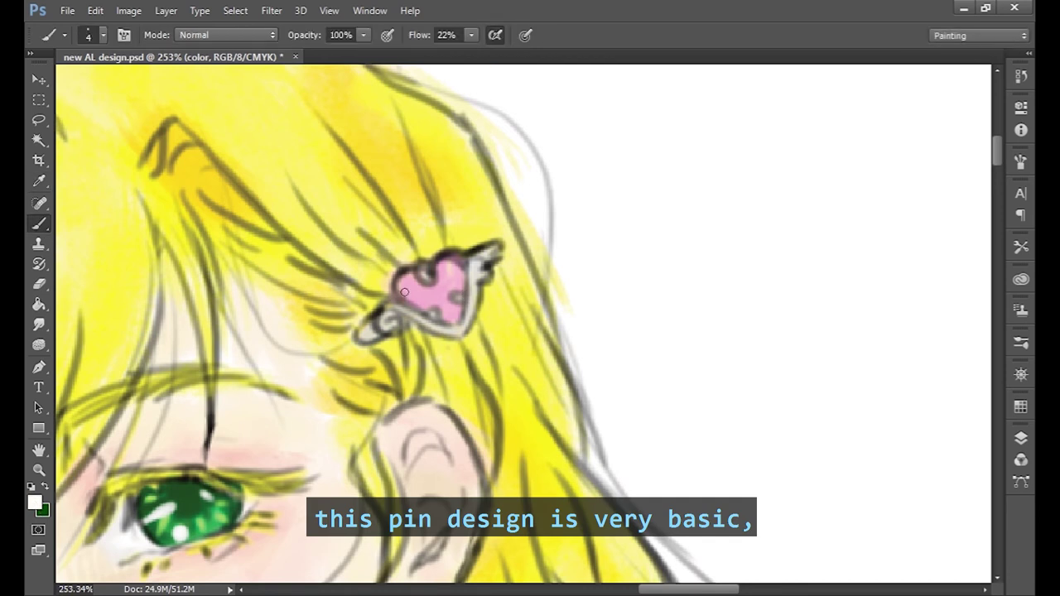
pyautogui.hotkey('alt', ']')
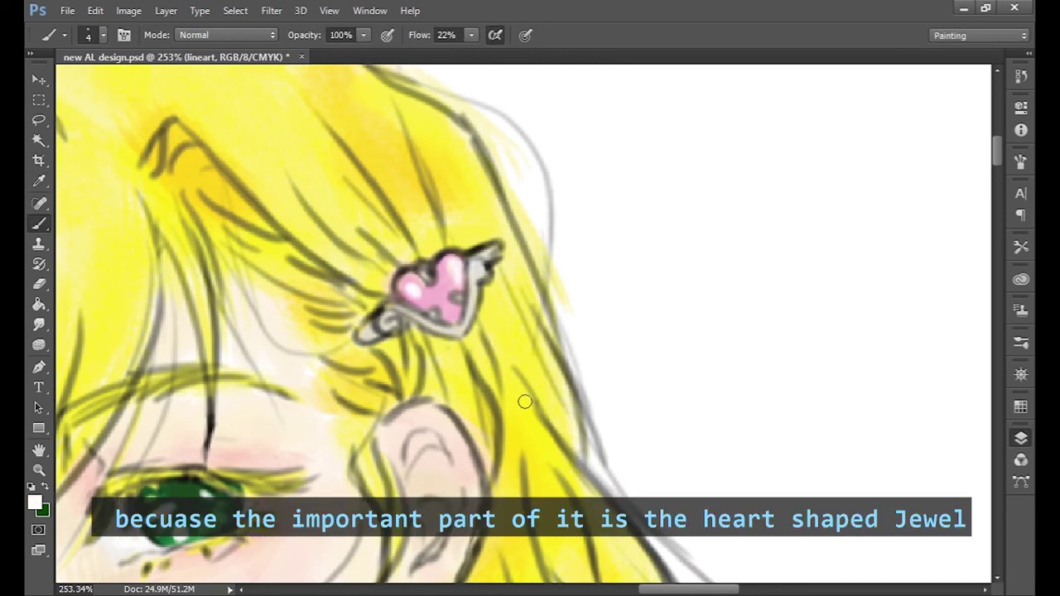
pyautogui.hotkey('alt', '[')
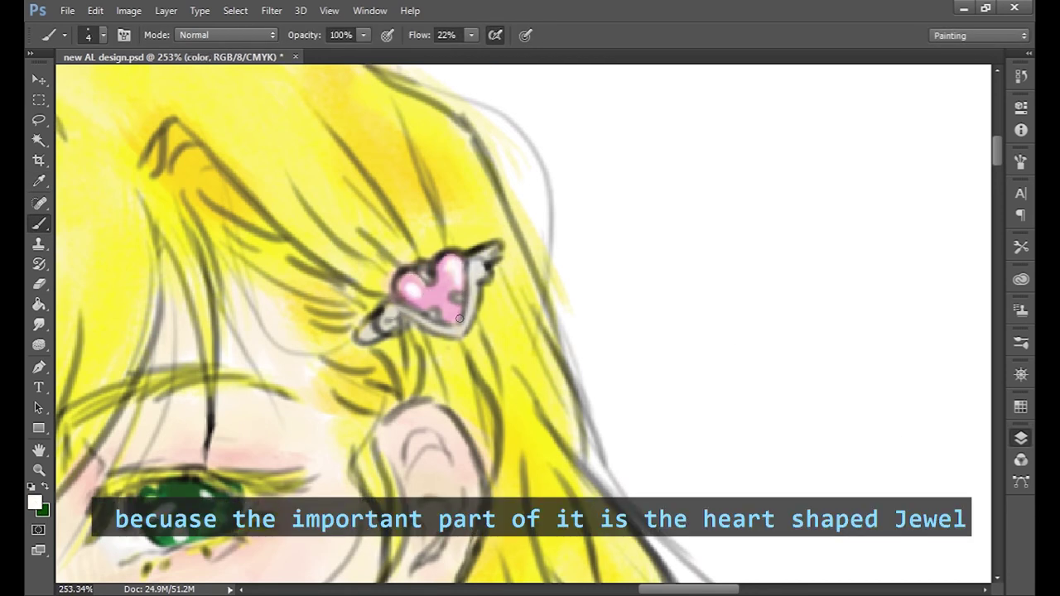
pyautogui.keyDown('alt'); pyautogui.click(345, 354); pyautogui.keyUp('alt')
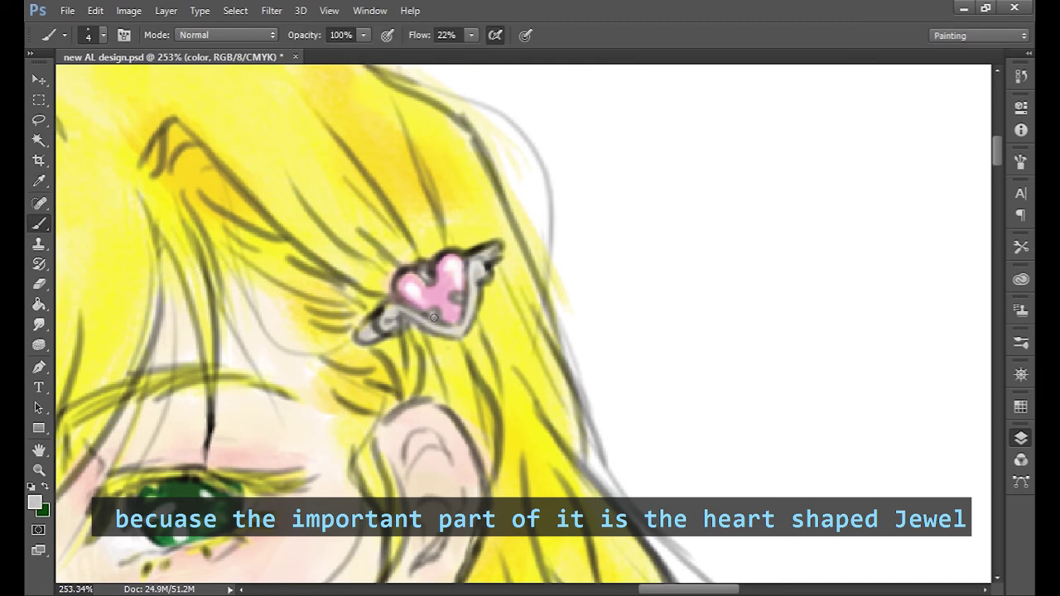
pyautogui.keyDown('alt'); pyautogui.click(441, 284); pyautogui.keyUp('alt')
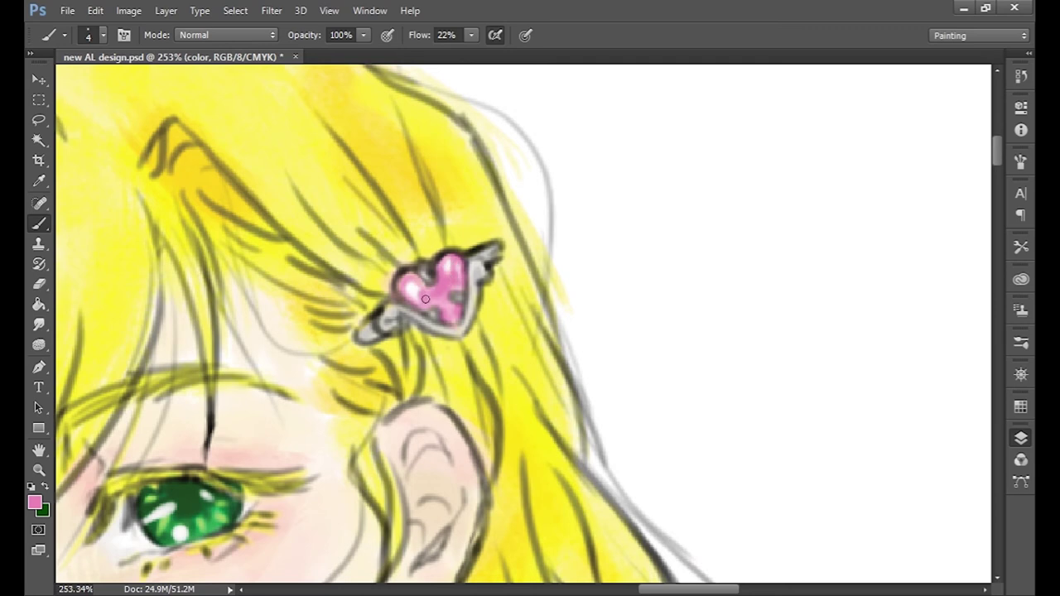
pyautogui.hotkey('ctrl', '0')
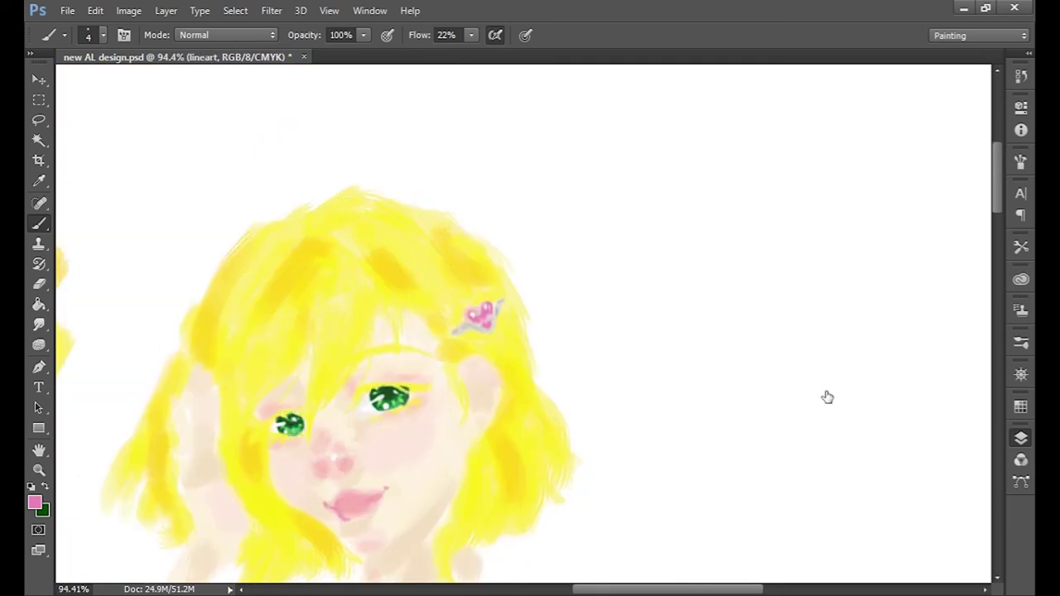
# Step: Sample green from the eye and paint a green swatch in the palette
pyautogui.scroll(3, 374, 403)
pyautogui.keyDown('alt'); pyautogui.click(375, 403); pyautogui.keyUp('alt')
pyautogui.hotkey('ctrl', '0')
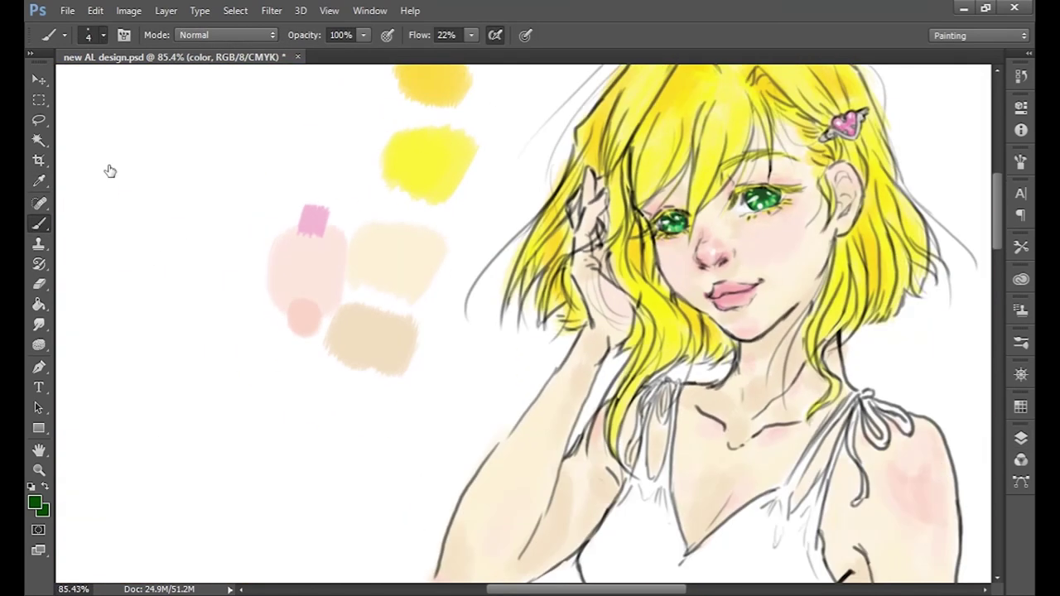
pyautogui.moveTo(344, 112)
pyautogui.mouseDown()
pyautogui.moveTo(306, 120)
pyautogui.moveTo(331, 108)
pyautogui.mouseUp()
pyautogui.scroll(5, 793, 232)
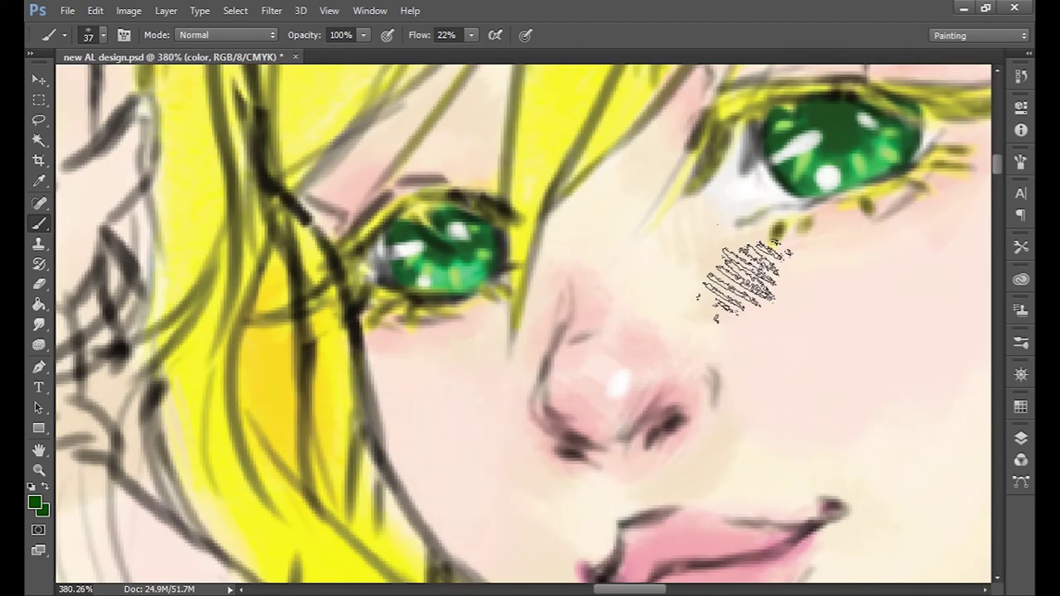
pyautogui.keyDown('alt'); pyautogui.click(443, 266); pyautogui.keyUp('alt')
# Step: Add light-green and yellow-green swatches beside the dark green
pyautogui.hotkey('ctrl', '0')
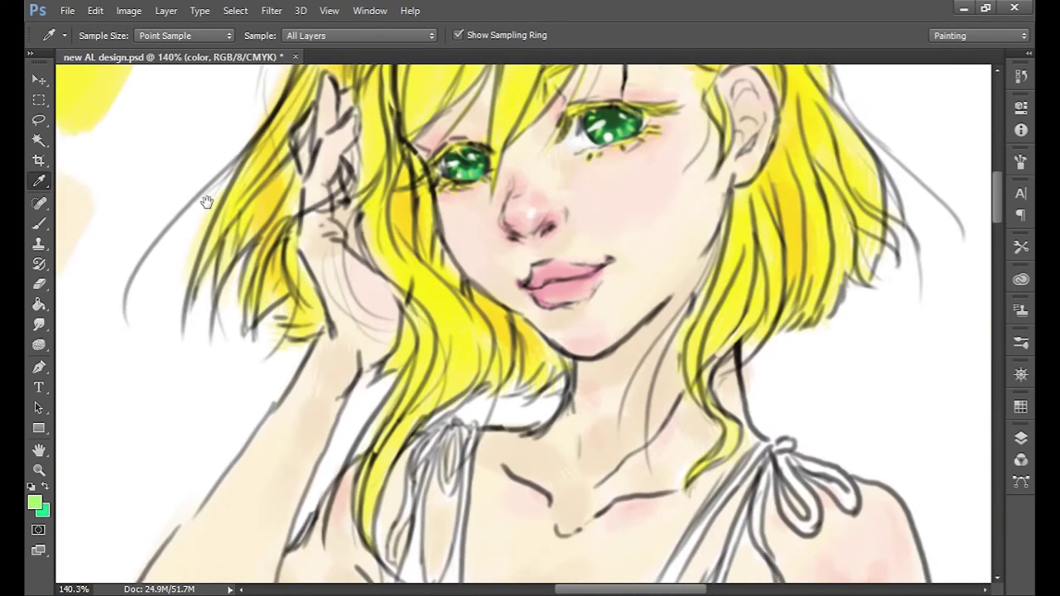
pyautogui.scroll(2, 372, 207)
pyautogui.press('b')
pyautogui.moveTo(464, 306); pyautogui.dragTo(406, 356)
pyautogui.moveTo(390, 298); pyautogui.dragTo(414, 372)
pyautogui.click(46, 489)
pyautogui.moveTo(377, 323); pyautogui.dragTo(397, 373)
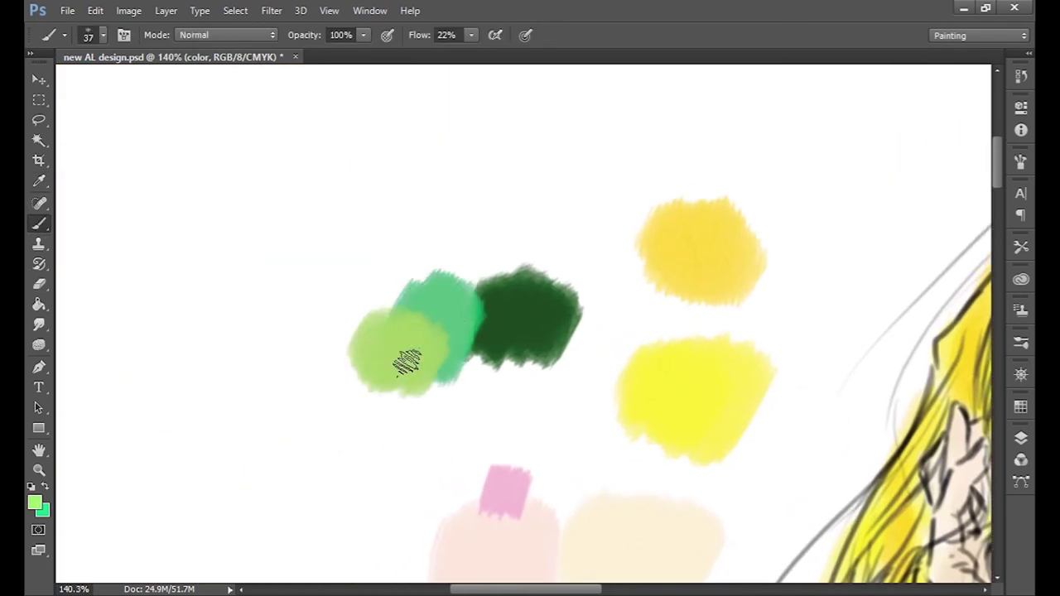
# Step: Wash lavender over the dress from bodice to ruffled hem with a large brush
pyautogui.hotkey('ctrl', '0')
pyautogui.press('d')
pyautogui.scroll(1, 646, 289)
pyautogui.moveTo(646, 147)
pyautogui.mouseDown()
pyautogui.moveTo(679, 223)
pyautogui.moveTo(754, 166)
pyautogui.moveTo(613, 348)
pyautogui.moveTo(574, 490)
pyautogui.moveTo(620, 433)
pyautogui.moveTo(608, 405)
pyautogui.moveTo(721, 433)
pyautogui.moveTo(760, 518)
pyautogui.moveTo(768, 268)
pyautogui.moveTo(710, 303)
pyautogui.moveTo(666, 459)
pyautogui.mouseUp()
pyautogui.moveTo(752, 205)
pyautogui.mouseDown()
pyautogui.moveTo(677, 137)
pyautogui.moveTo(647, 515)
pyautogui.moveTo(689, 440)
pyautogui.moveTo(795, 526)
pyautogui.moveTo(587, 511)
pyautogui.mouseUp()
# Step: Enlarge the brush and darken the lavender shading across the skirt's right side
pyautogui.scroll(3, 587, 511)
pyautogui.scroll(-3, 588, 511)
pyautogui.press(']')
pyautogui.press(']')
pyautogui.press(']')
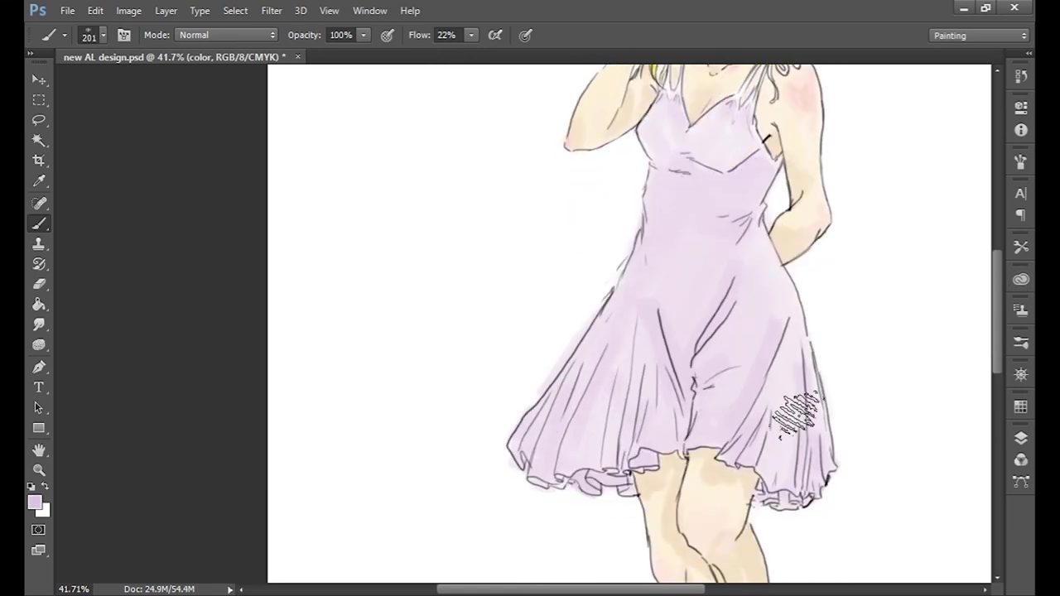
pyautogui.moveTo(774, 493); pyautogui.dragTo(799, 335)
pyautogui.moveTo(687, 356)
pyautogui.mouseDown()
pyautogui.moveTo(591, 367)
pyautogui.moveTo(594, 471)
pyautogui.moveTo(680, 293)
pyautogui.moveTo(737, 328)
pyautogui.mouseUp()
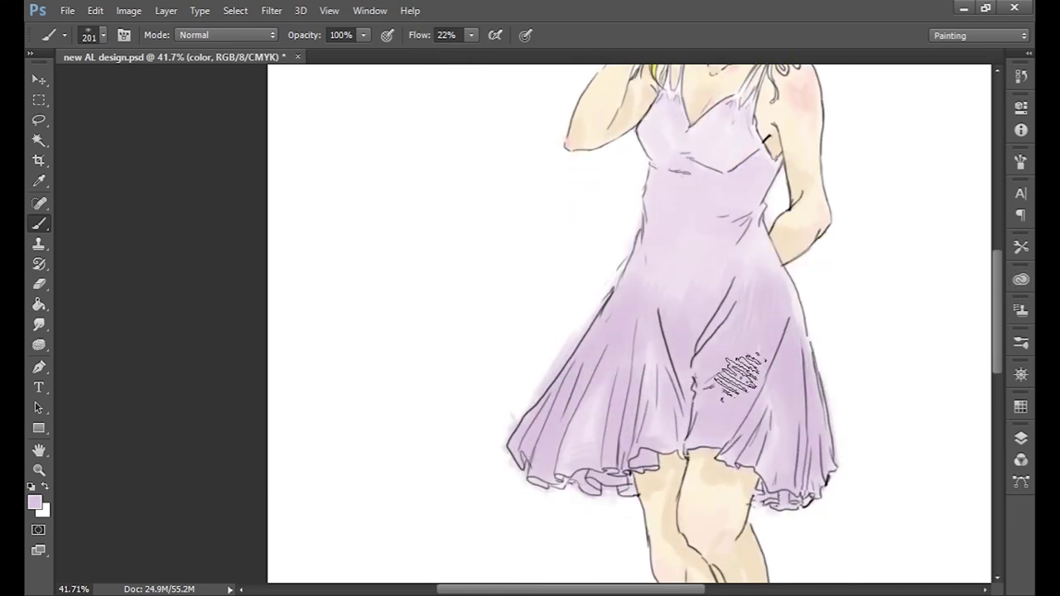
# Step: Sample a very pale pink and lay soft pink tones on the bodice
pyautogui.keyDown('alt'); pyautogui.click(666, 150); pyautogui.keyUp('alt')
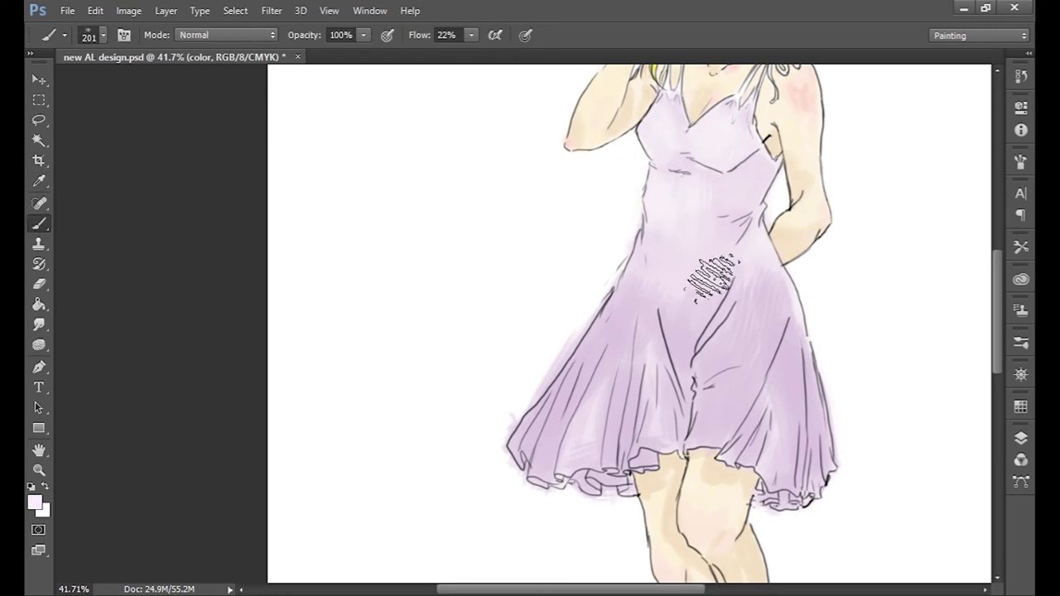
pyautogui.scroll(3, 698, 284)
pyautogui.scroll(3, 579, 83)
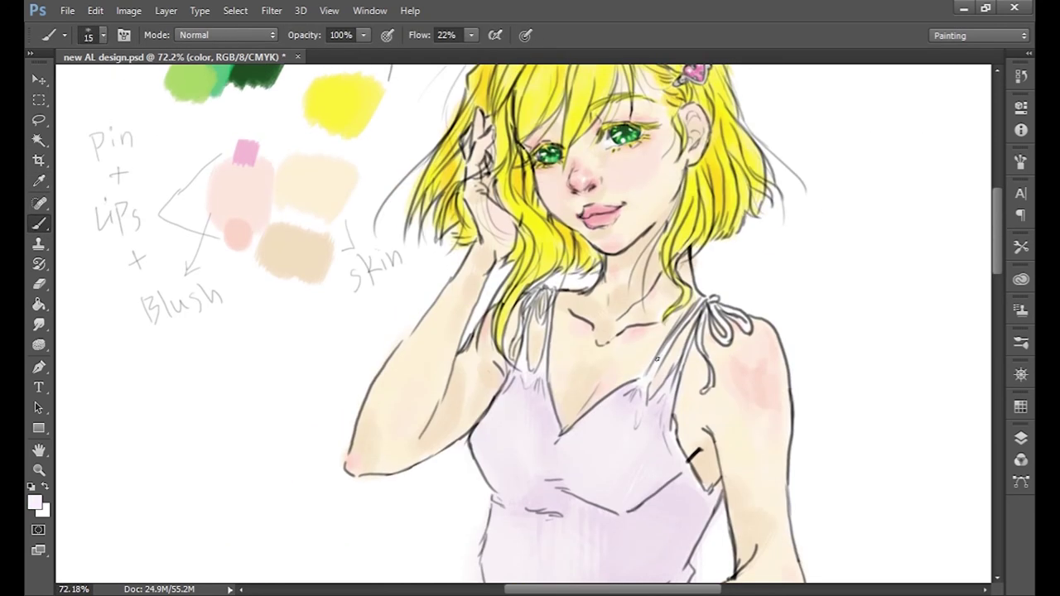
pyautogui.keyDown('alt'); pyautogui.click(543, 363); pyautogui.keyUp('alt')
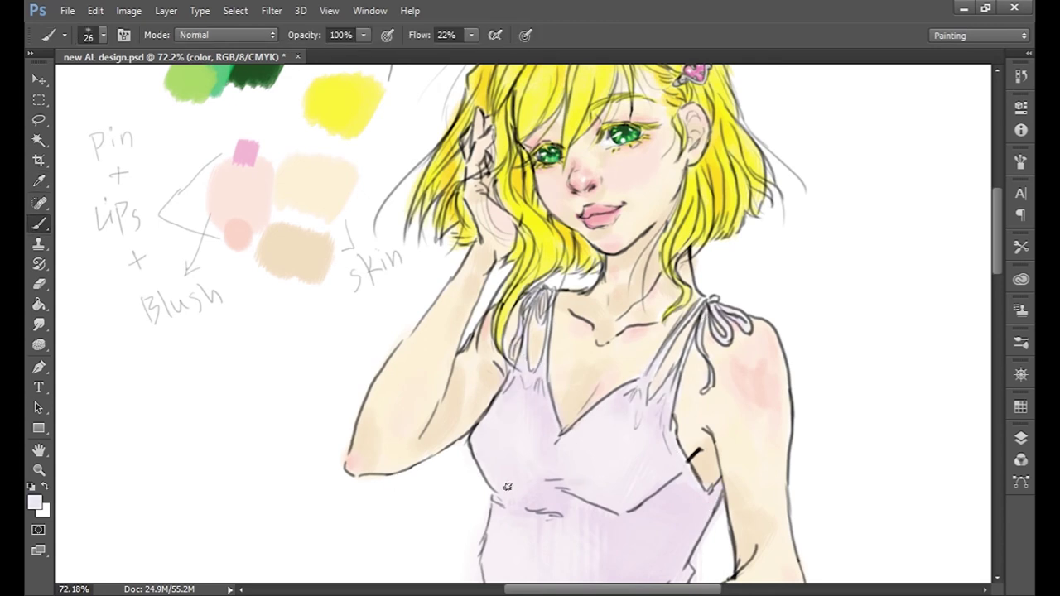
pyautogui.scroll(-5, 996, 245)
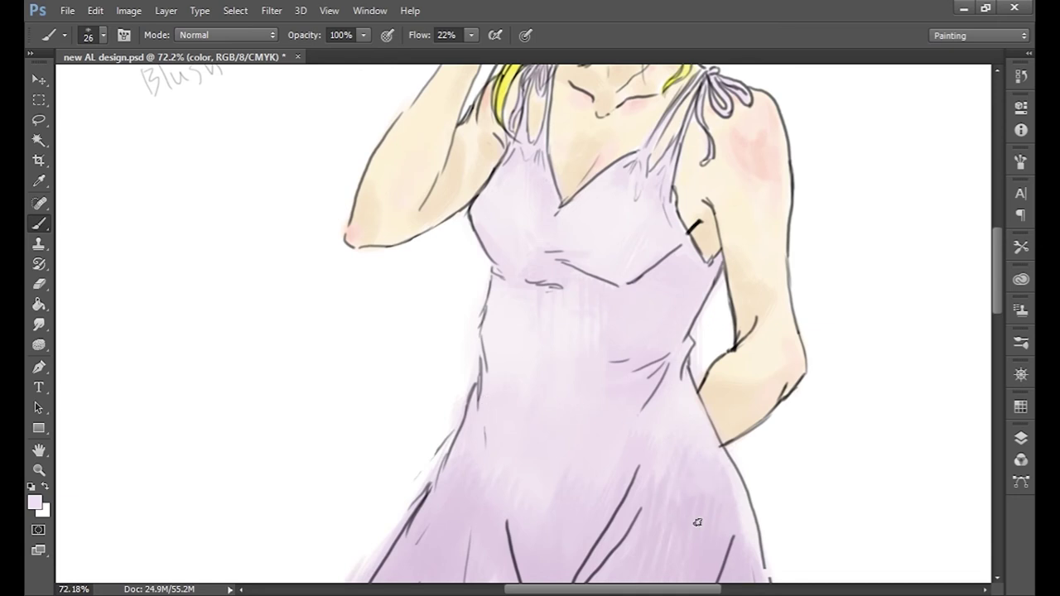
pyautogui.scroll(-6, 569, 361)
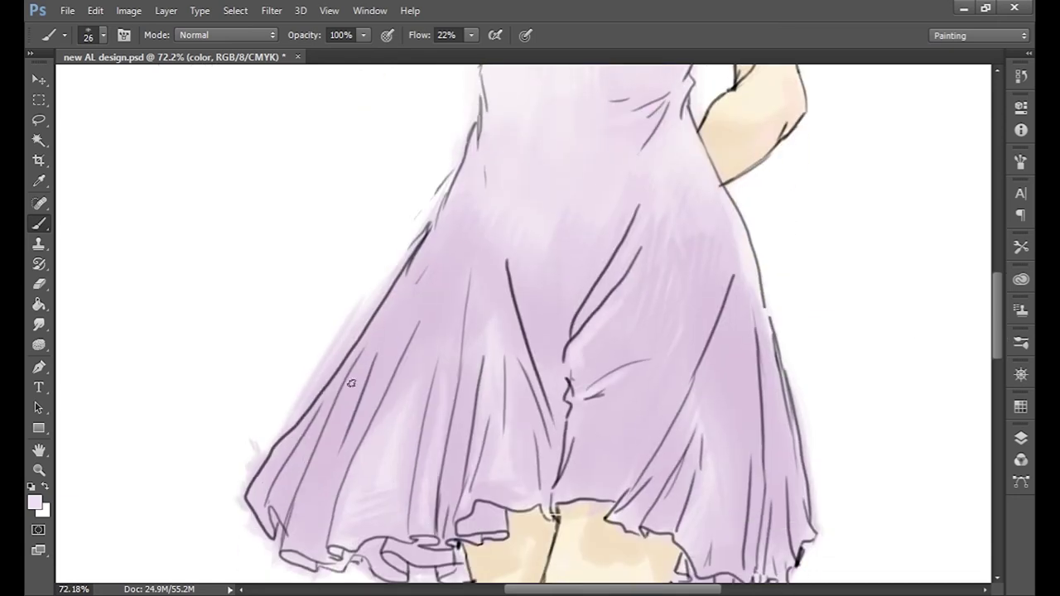
pyautogui.scroll(-3, 637, 437)
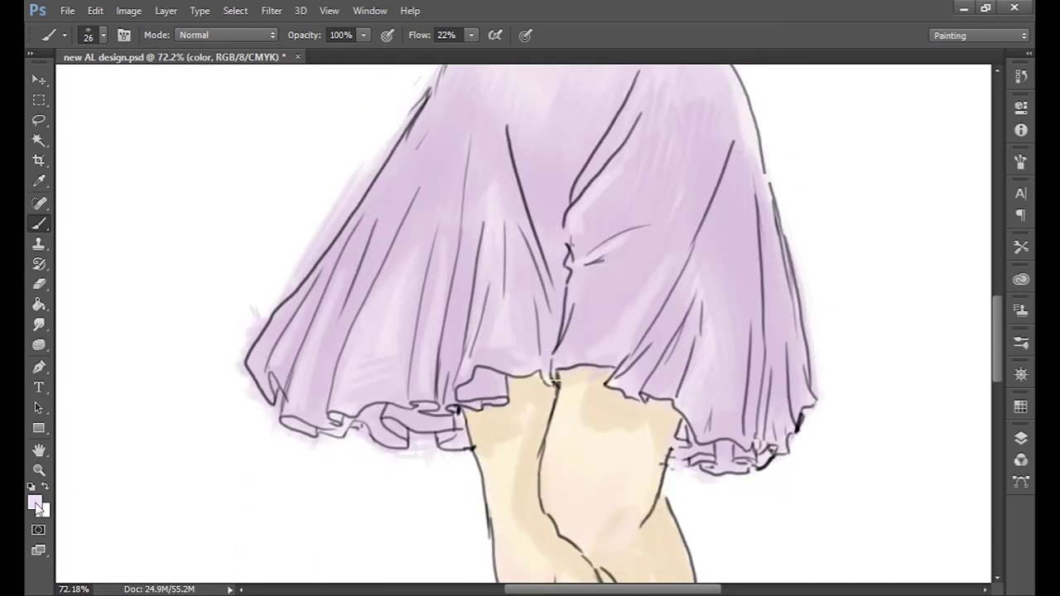
pyautogui.press('alt')
pyautogui.press('alt')
pyautogui.press('alt')
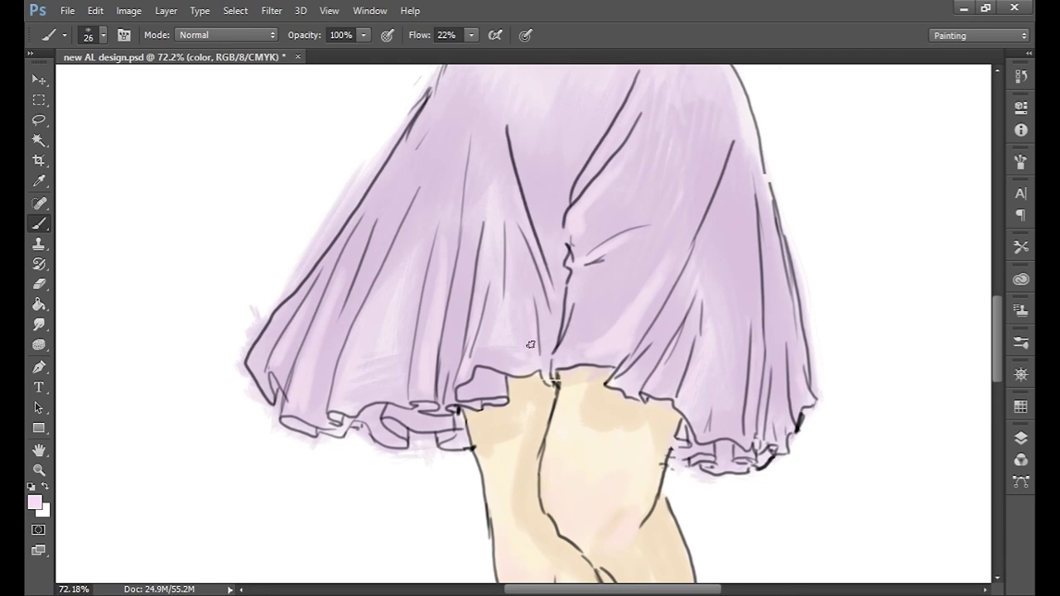
# Step: Scroll over the figure to review the dress and sock colouring
pyautogui.scroll(5, 950, 366)
pyautogui.scroll(5, 950, 365)
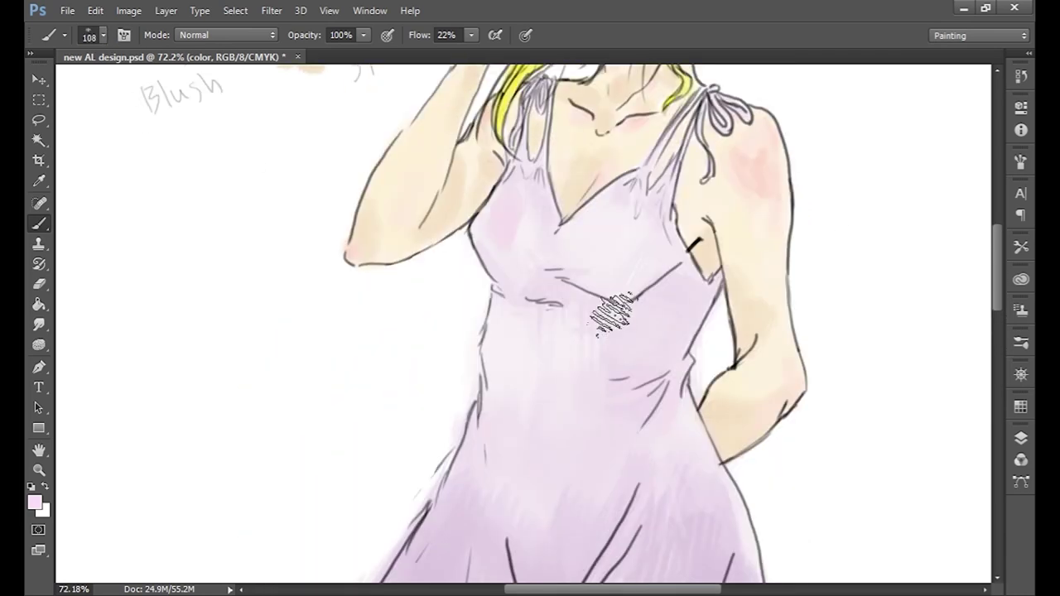
pyautogui.scroll(-2, 824, 362)
pyautogui.scroll(2, 663, 335)
pyautogui.scroll(1, 670, 303)
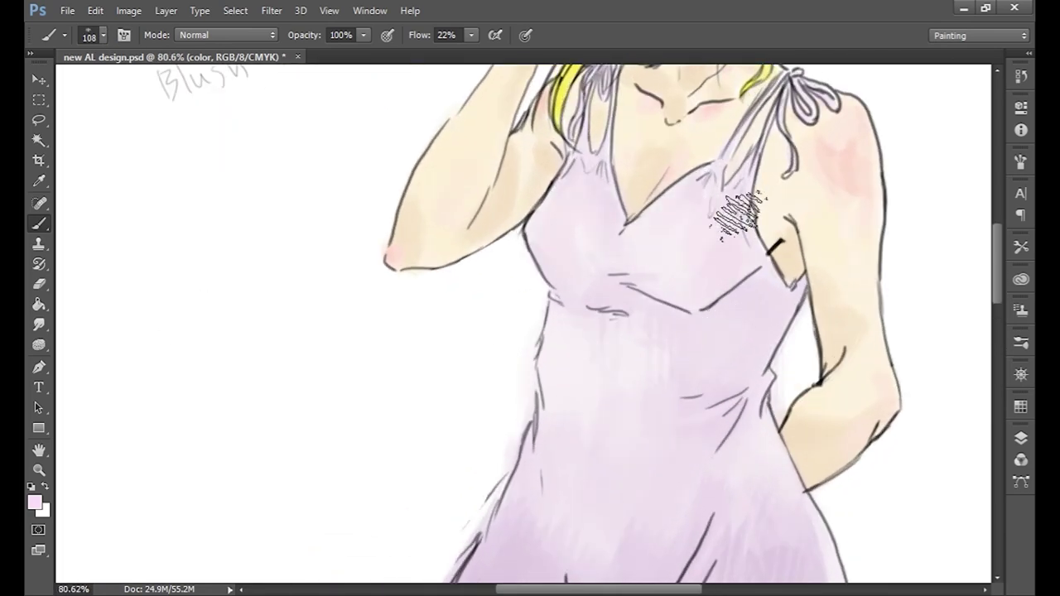
pyautogui.scroll(1, 1000, 245)
pyautogui.scroll(1, 1000, 245)
pyautogui.scroll(-3, 755, 354)
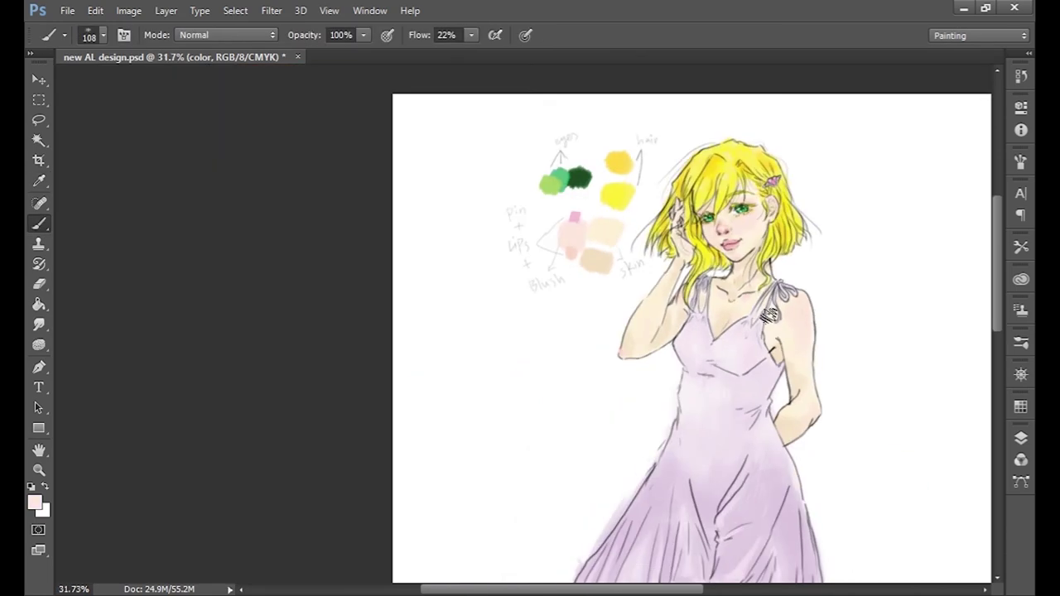
pyautogui.scroll(1, 756, 353)
pyautogui.scroll(3, 755, 353)
pyautogui.scroll(3, 779, 328)
# Step: Sample a purple-pink and fill the boot from ankle to toe
pyautogui.keyDown('alt'); pyautogui.click(455, 501); pyautogui.keyUp('alt')
pyautogui.scroll(-3, 455, 501)
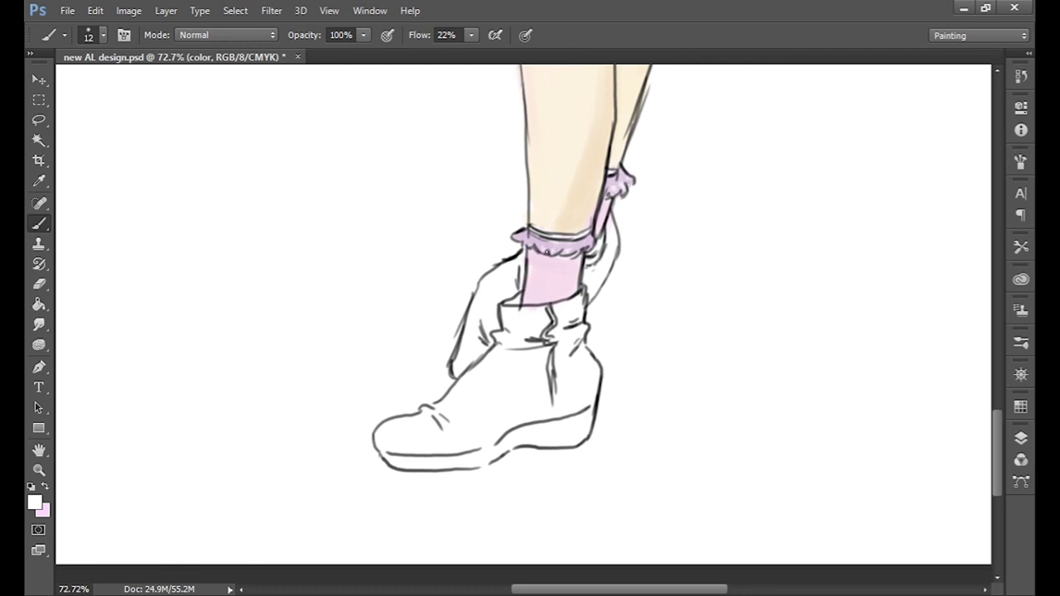
pyautogui.press('i')
pyautogui.press('b')
pyautogui.moveTo(493, 340)
pyautogui.mouseDown()
pyautogui.moveTo(464, 372)
pyautogui.moveTo(580, 414)
pyautogui.moveTo(398, 447)
pyautogui.moveTo(448, 460)
pyautogui.mouseUp()
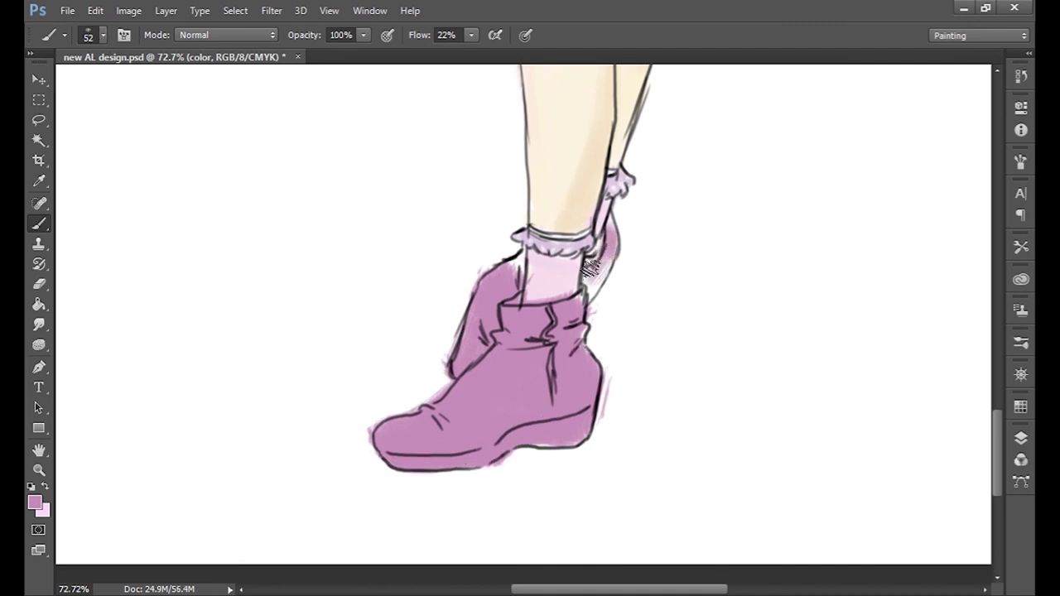
# Step: Add lighter pink highlights across the boot's toe, front and lower side
pyautogui.moveTo(395, 438); pyautogui.dragTo(506, 337)
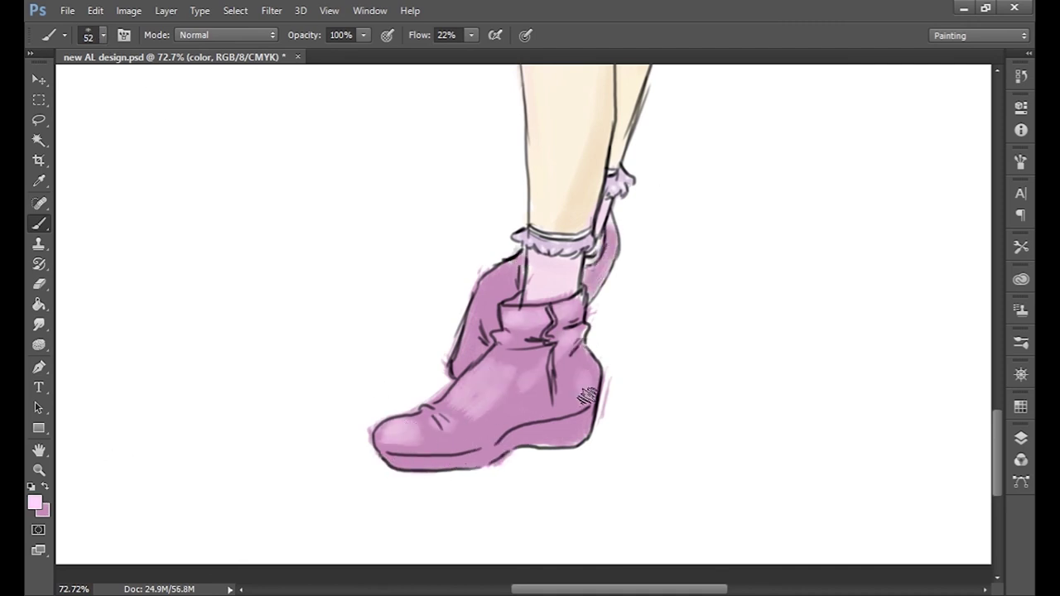
pyautogui.moveTo(587, 395); pyautogui.dragTo(397, 452)
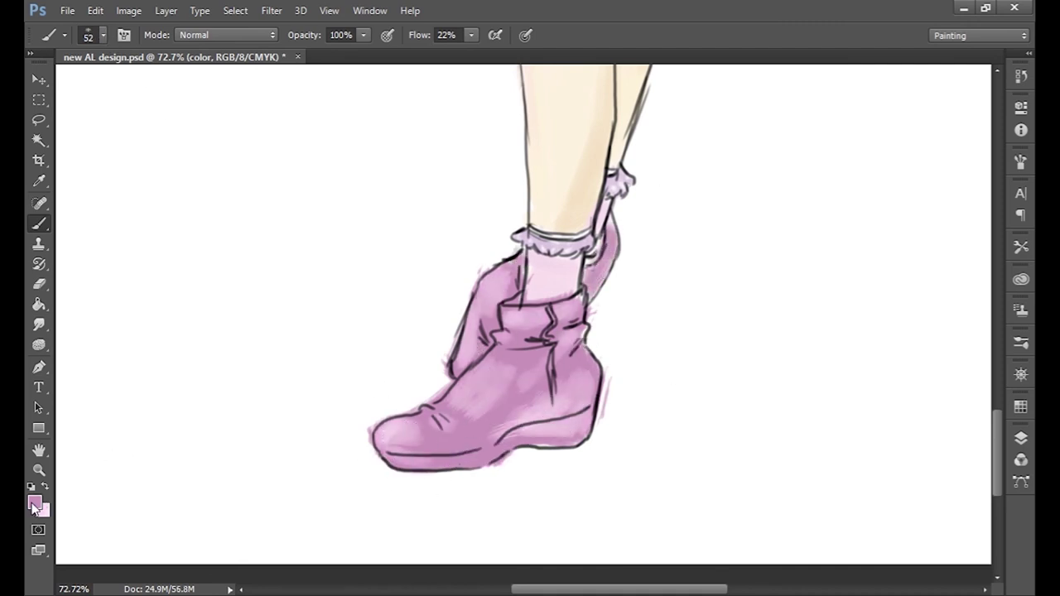
pyautogui.keyDown('alt'); pyautogui.click(470, 434); pyautogui.keyUp('alt')
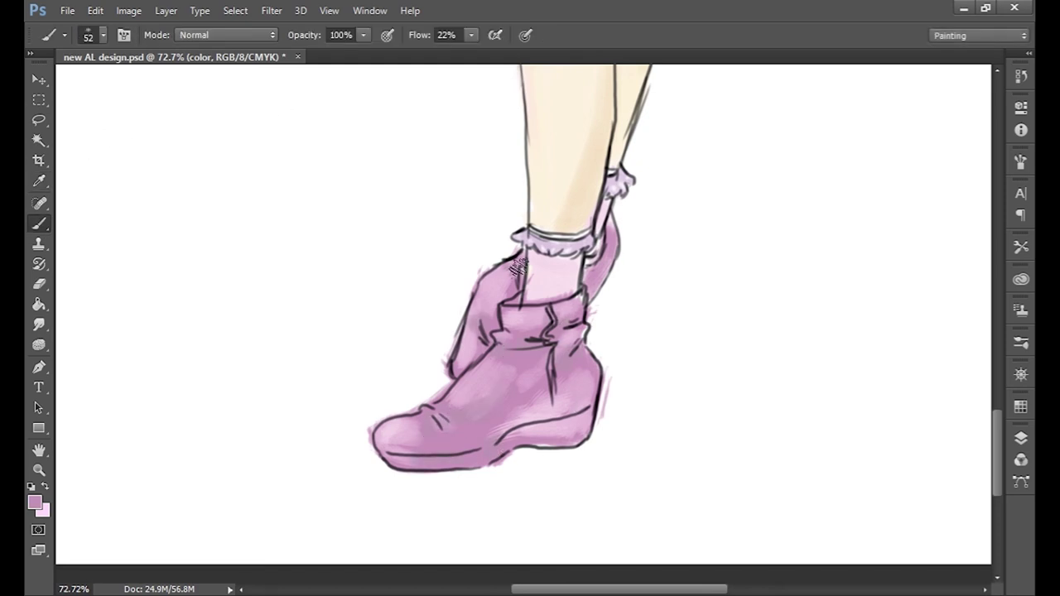
pyautogui.scroll(-5, 684, 306)
pyautogui.scroll(3, 559, 554)
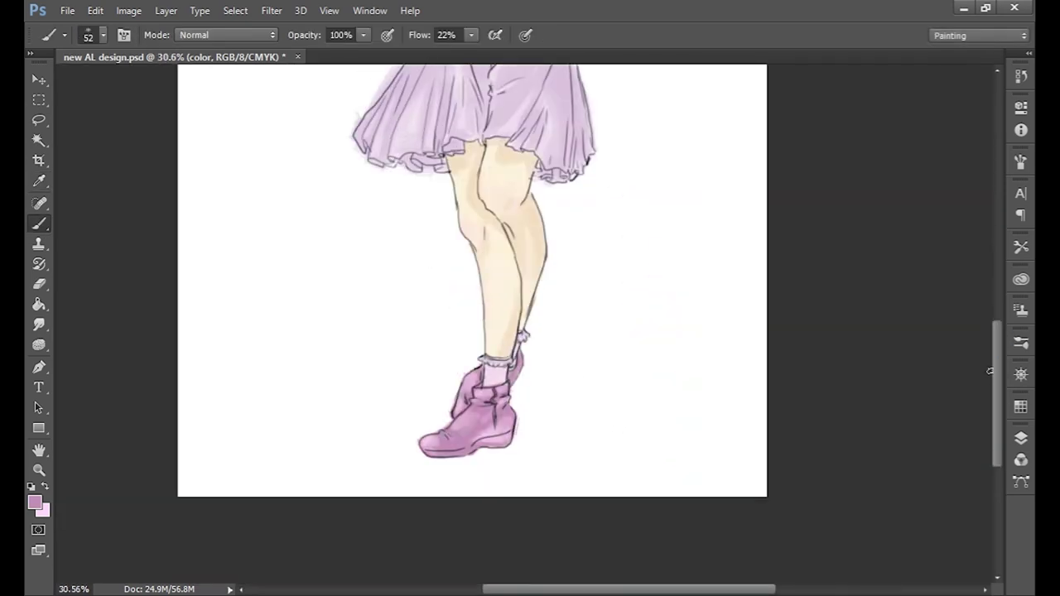
pyautogui.scroll(3, 657, 409)
# Step: Lasso the boot and shift its hue and lightness from pink to pale lilac
pyautogui.click(37, 116)
pyautogui.moveTo(538, 247); pyautogui.dragTo(470, 284)
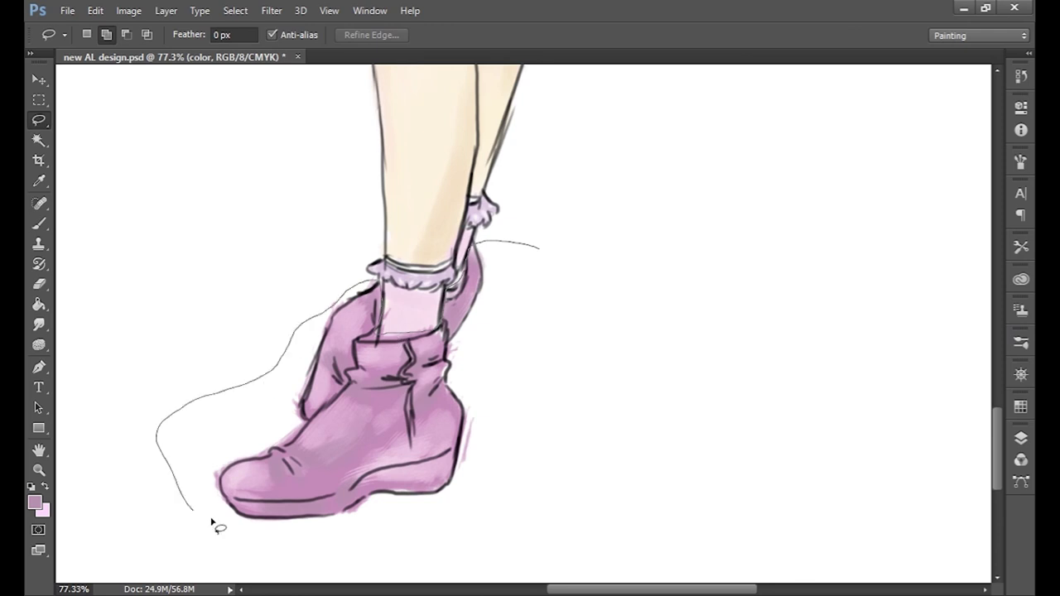
pyautogui.moveTo(212, 524); pyautogui.dragTo(594, 303)
pyautogui.press('i')
pyautogui.press('Delete')
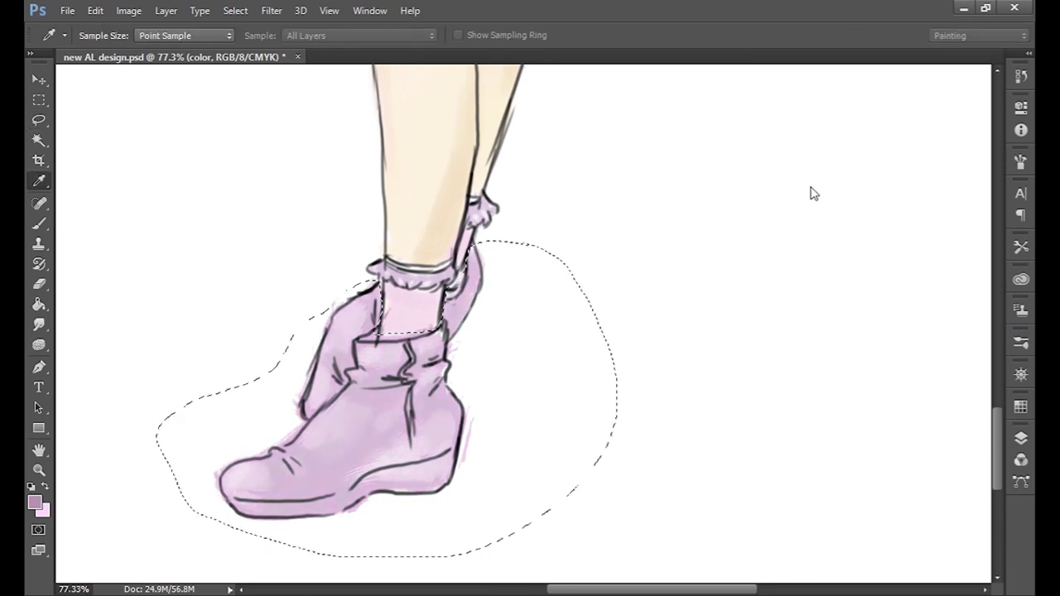
pyautogui.press('Delete')
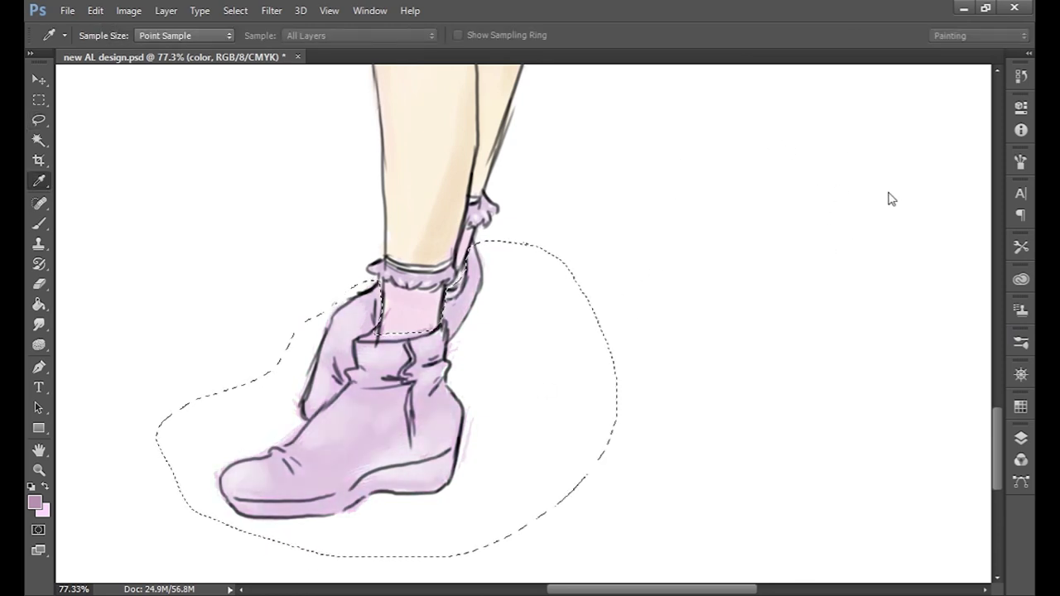
pyautogui.press('Delete')
pyautogui.press('l')
pyautogui.scroll(-3, 742, 243)
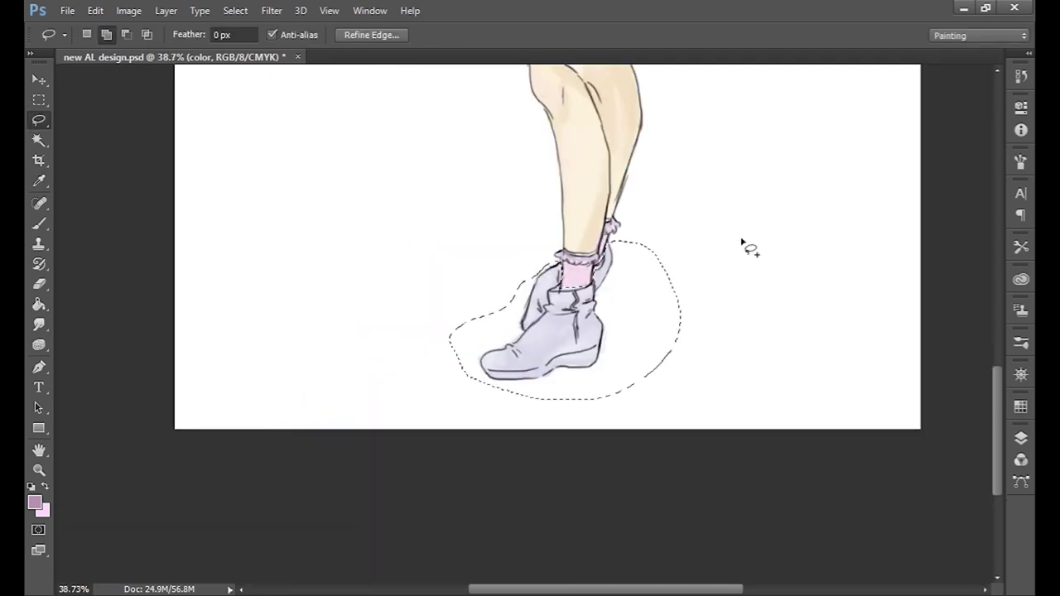
pyautogui.scroll(3, 743, 243)
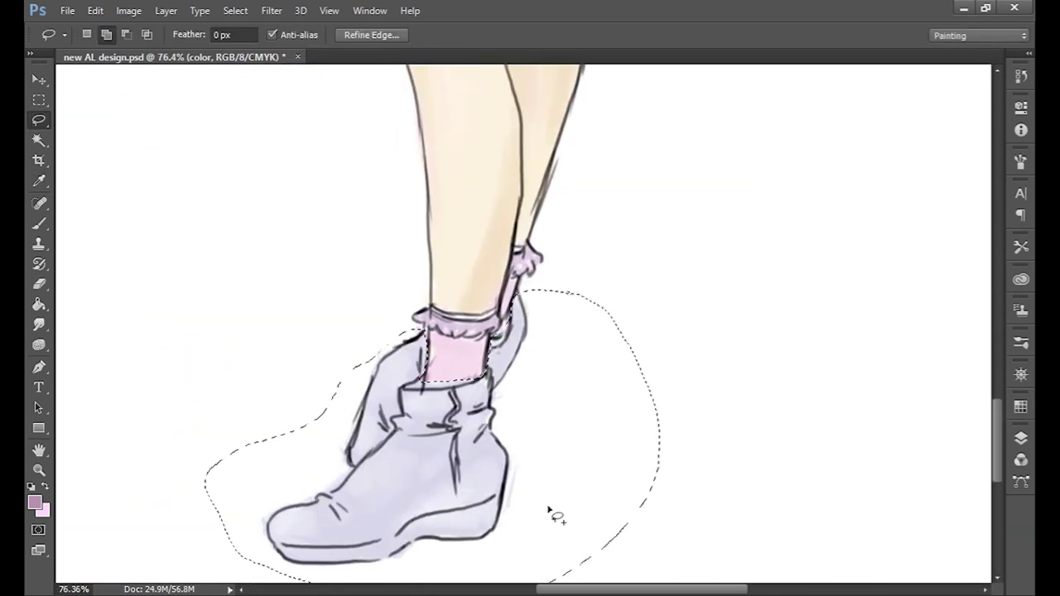
pyautogui.hotkey('ctrl', 'd')
# Step: Brush soft lavender shading onto the boot and near the ankle
pyautogui.press('i')
pyautogui.press('b')
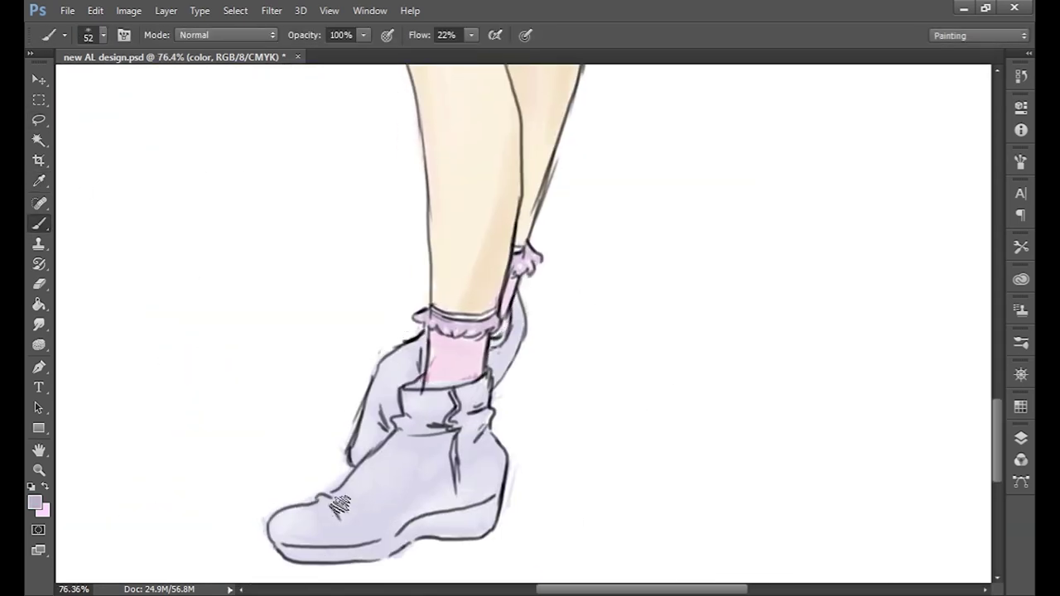
pyautogui.moveTo(331, 509); pyautogui.dragTo(373, 555)
pyautogui.moveTo(481, 431); pyautogui.dragTo(398, 437)
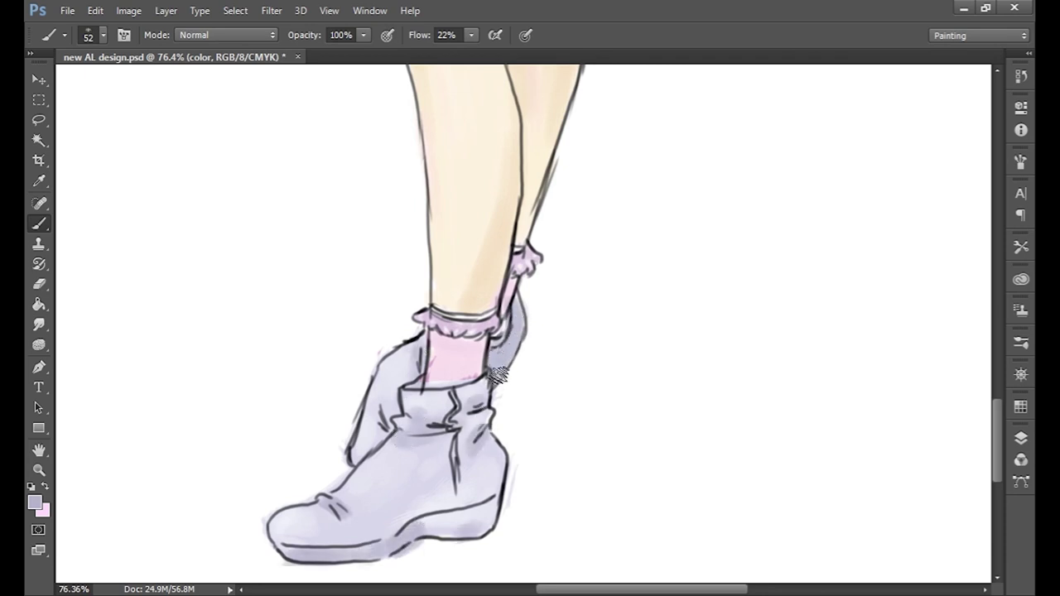